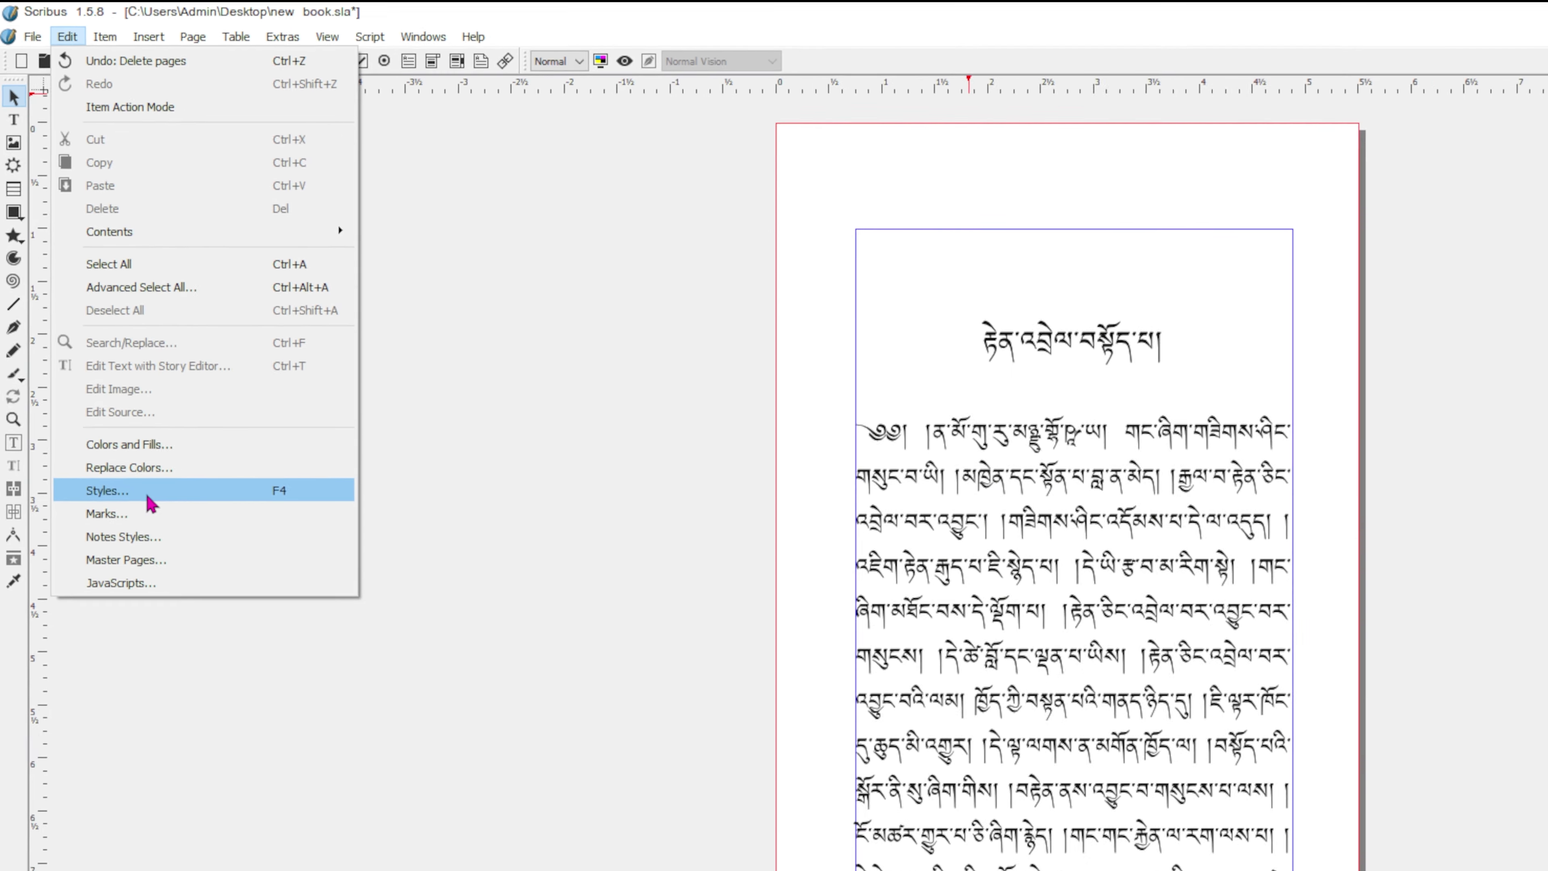
# Step: Create a new paragraph style in the Style Manager with centred alignment
pyautogui.click(170, 570)
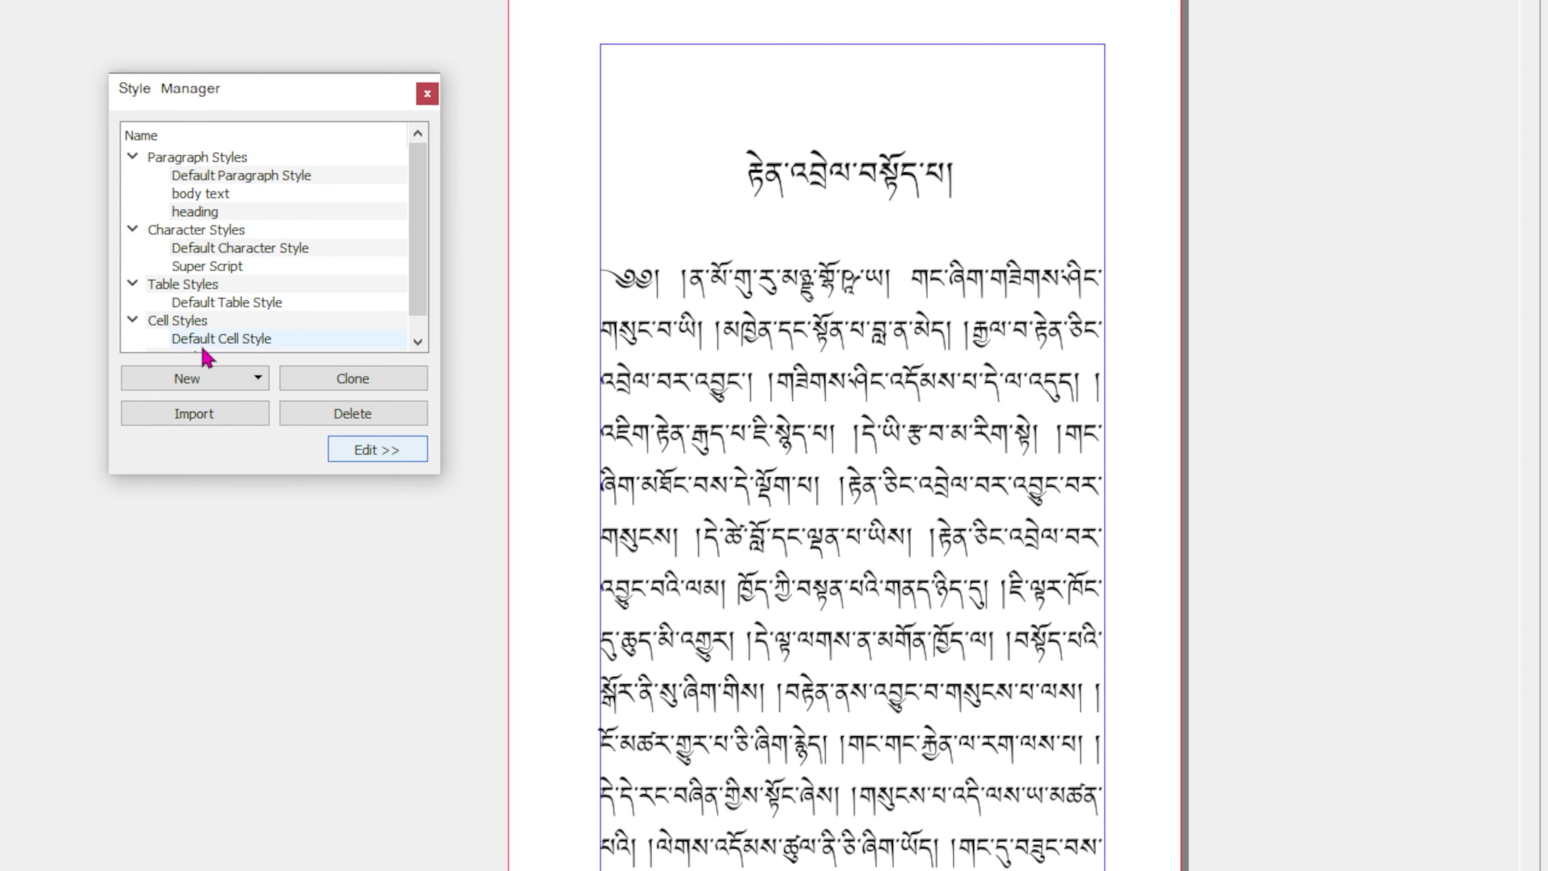
pyautogui.click(199, 386)
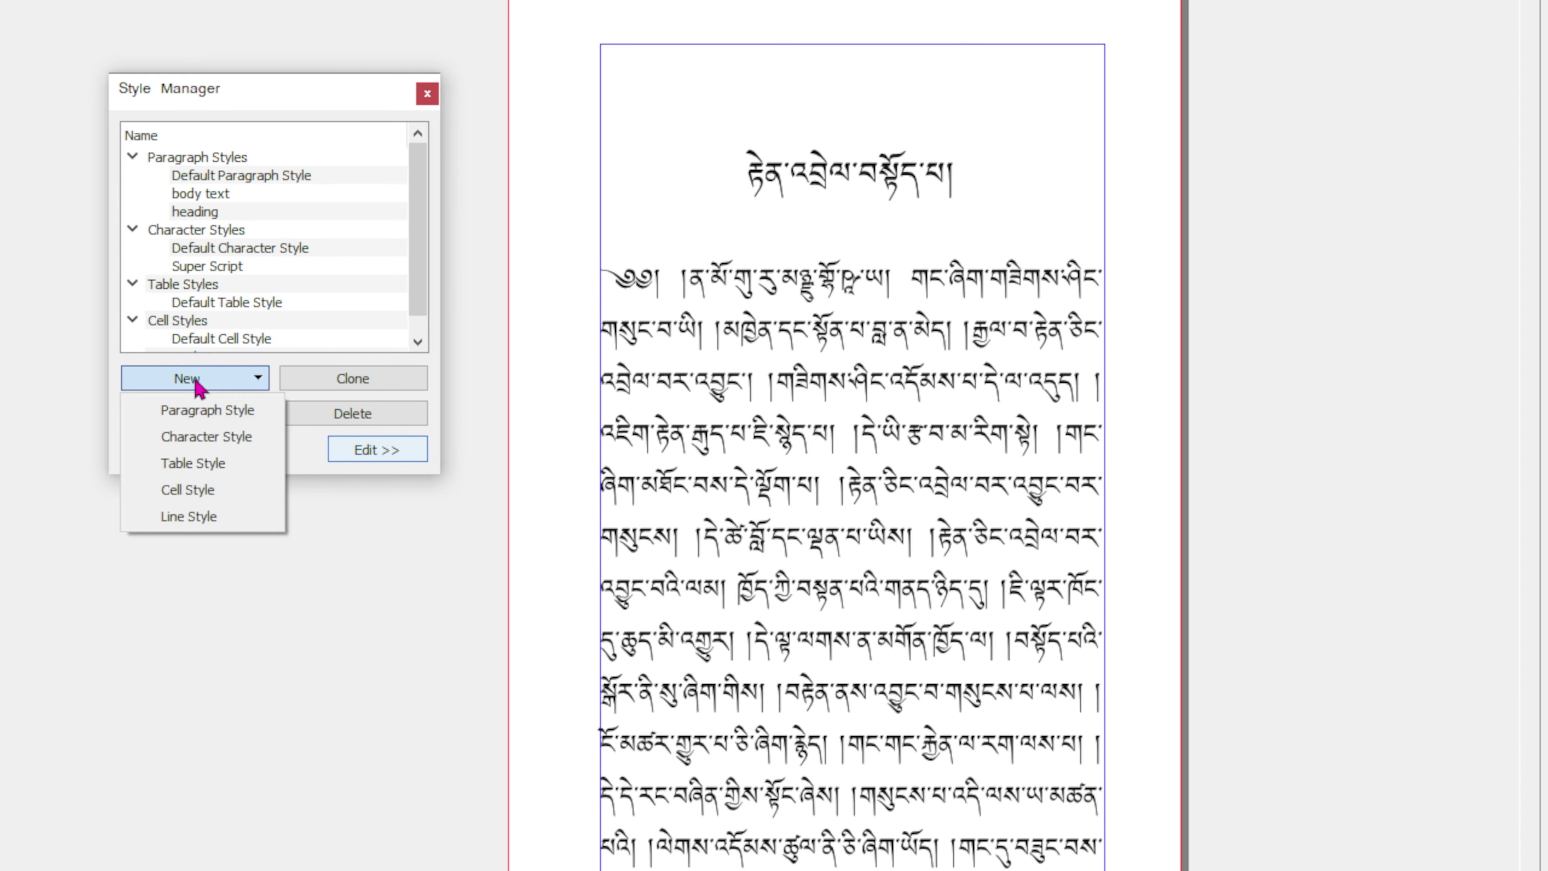
pyautogui.click(194, 417)
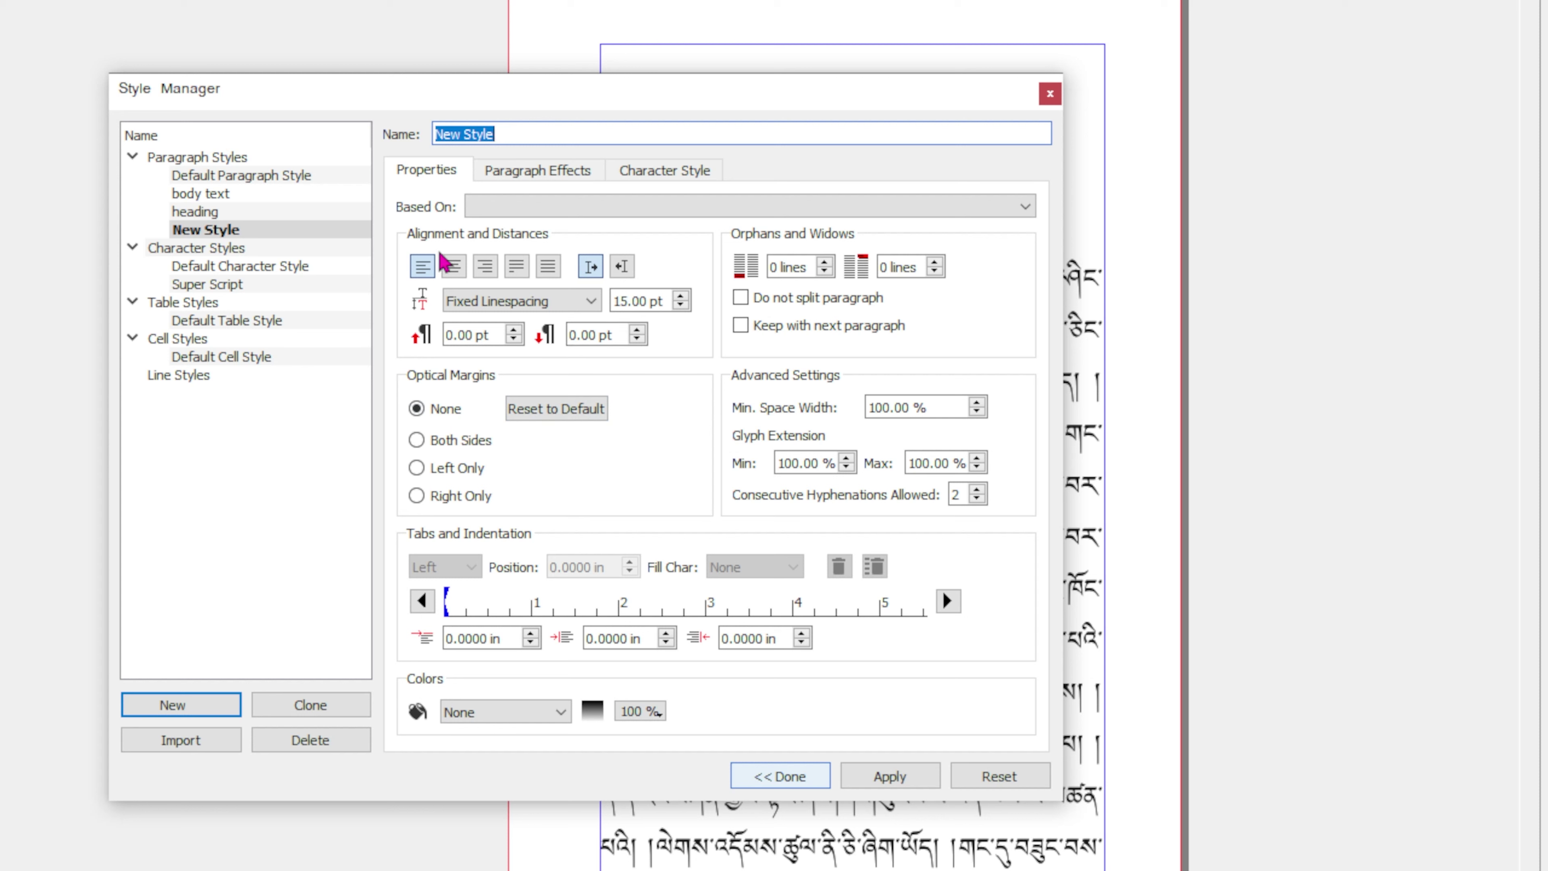
pyautogui.click(459, 277)
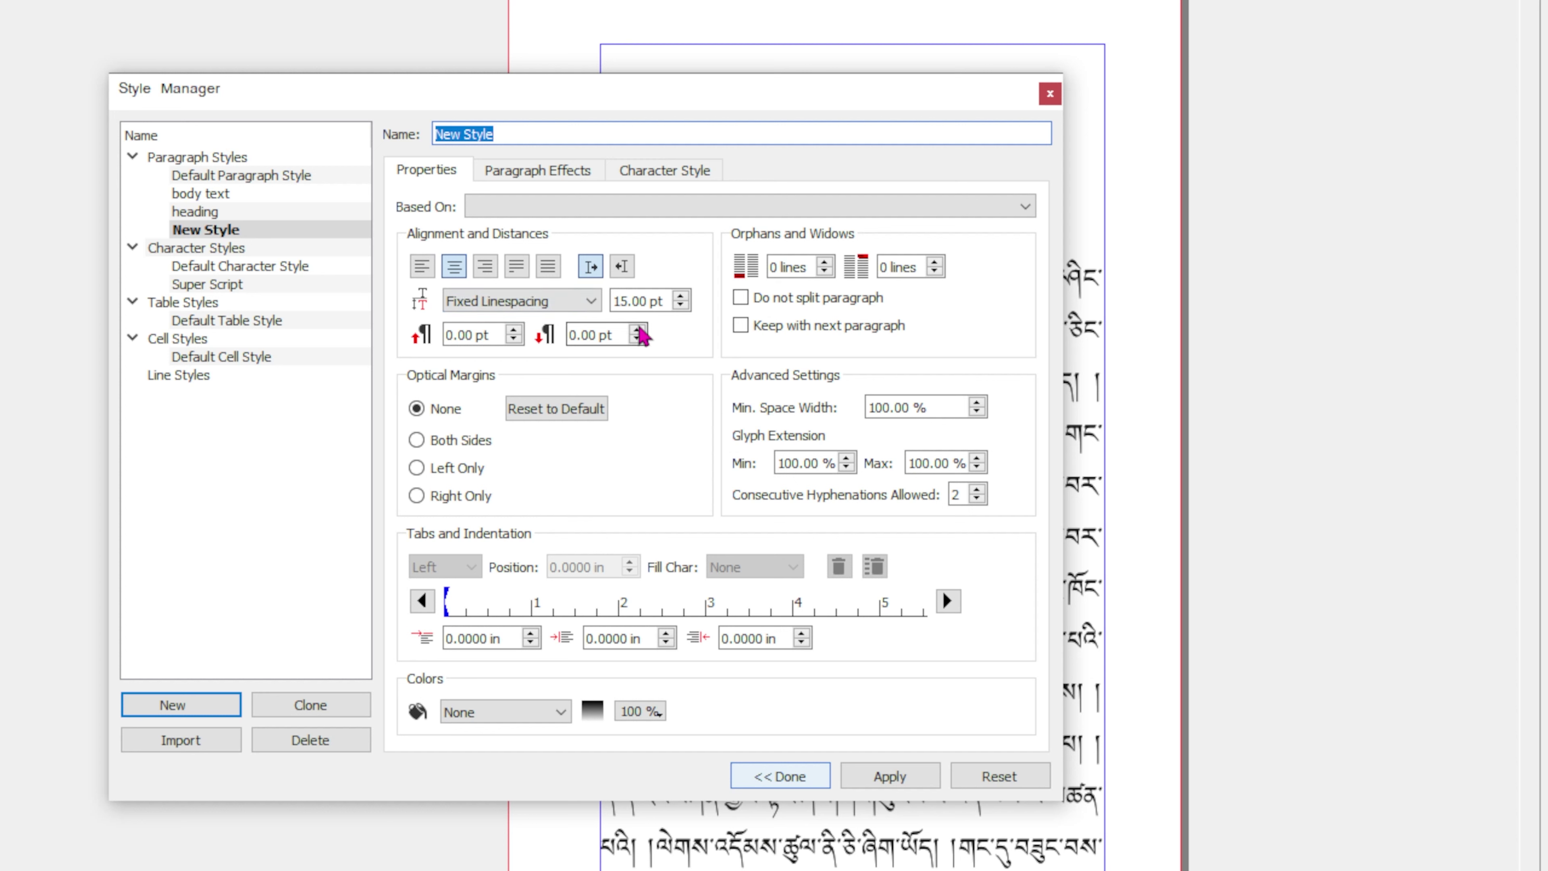
# Step: Set the new style's fixed linespacing to 30.50 pt and its minimum glyph extension to 90 %
pyautogui.click(634, 301)
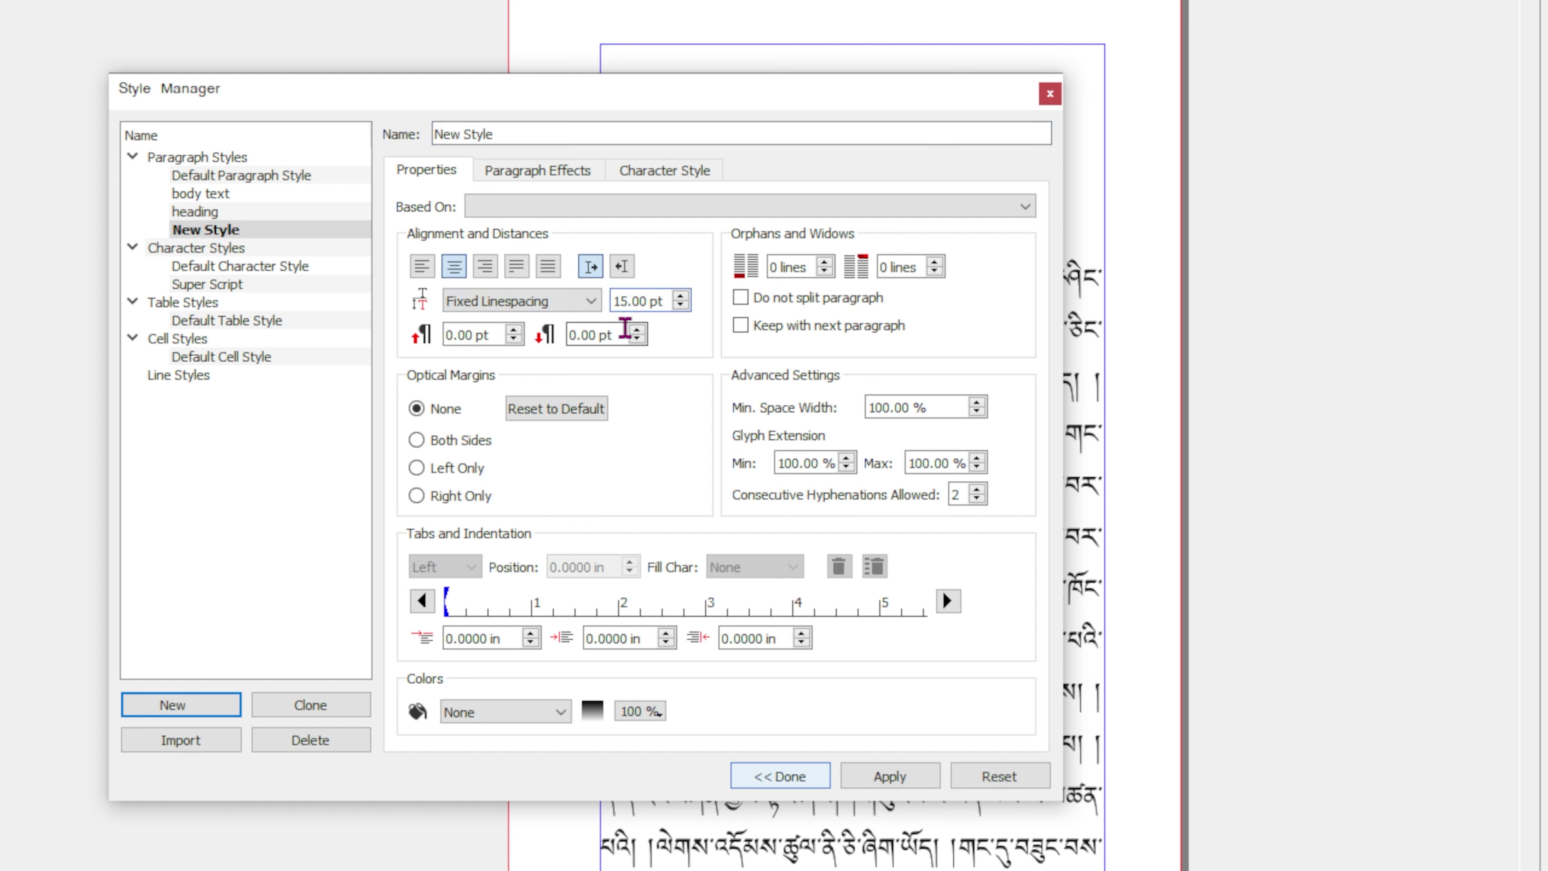
pyautogui.doubleClick(633, 301)
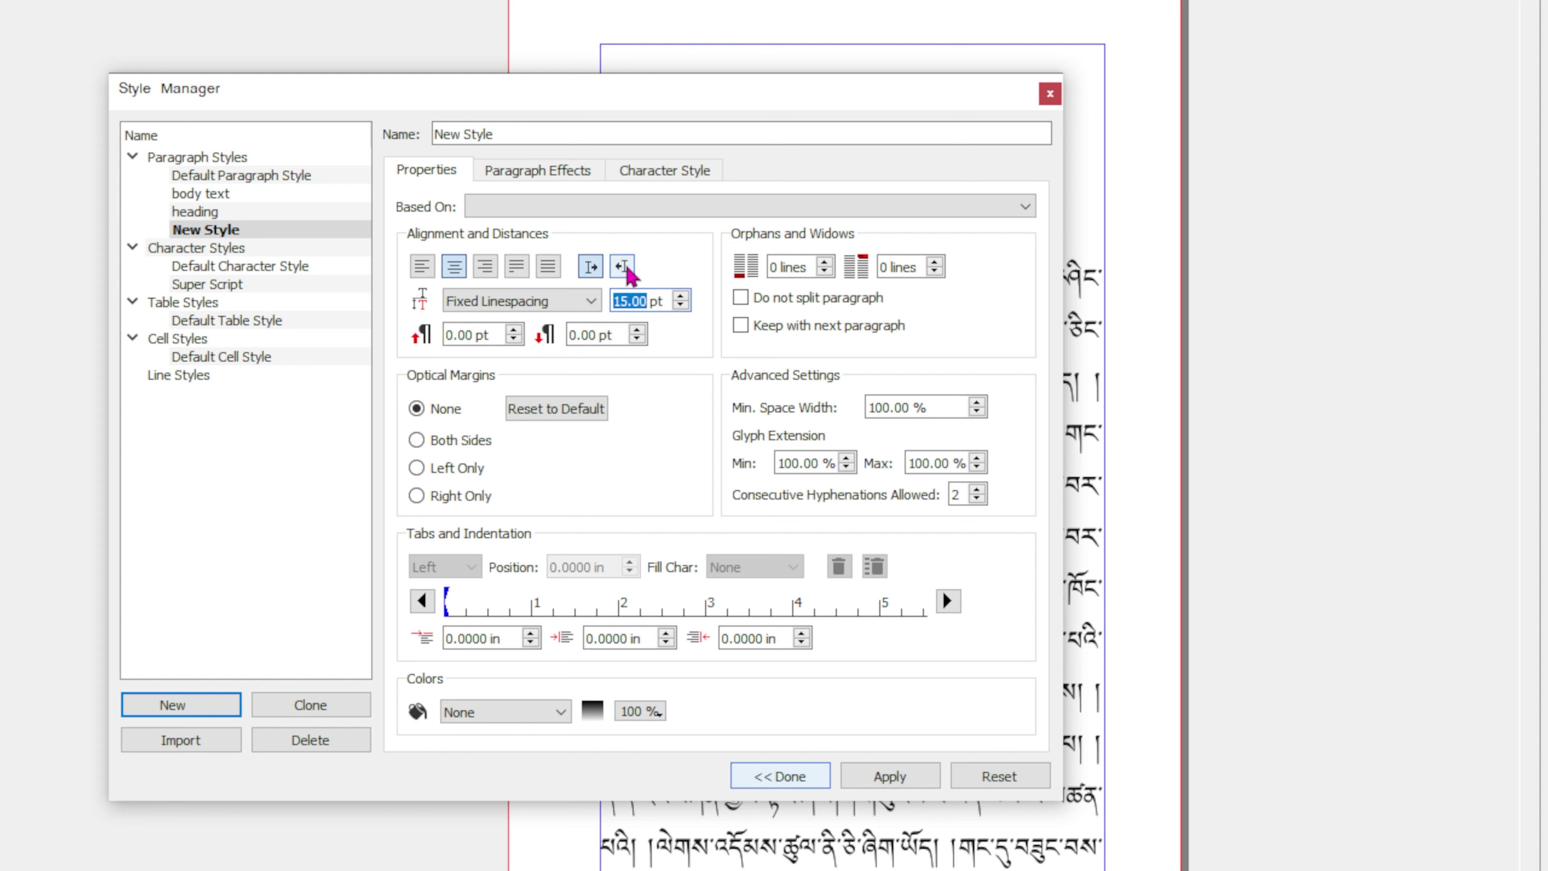
pyautogui.write('30.')
pyautogui.click(795, 464)
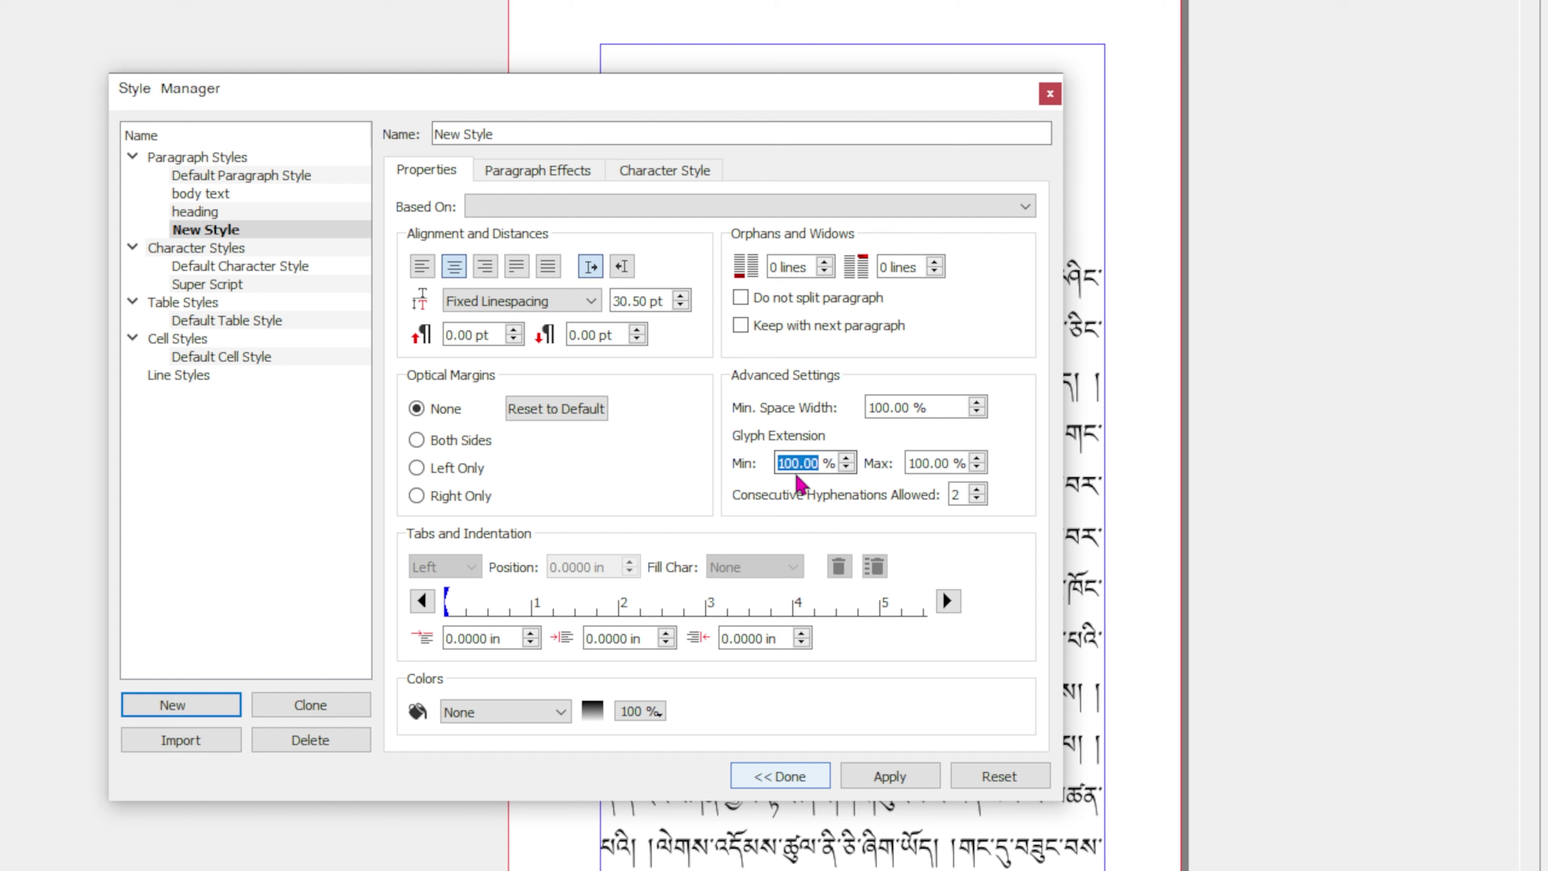
pyautogui.write('90')
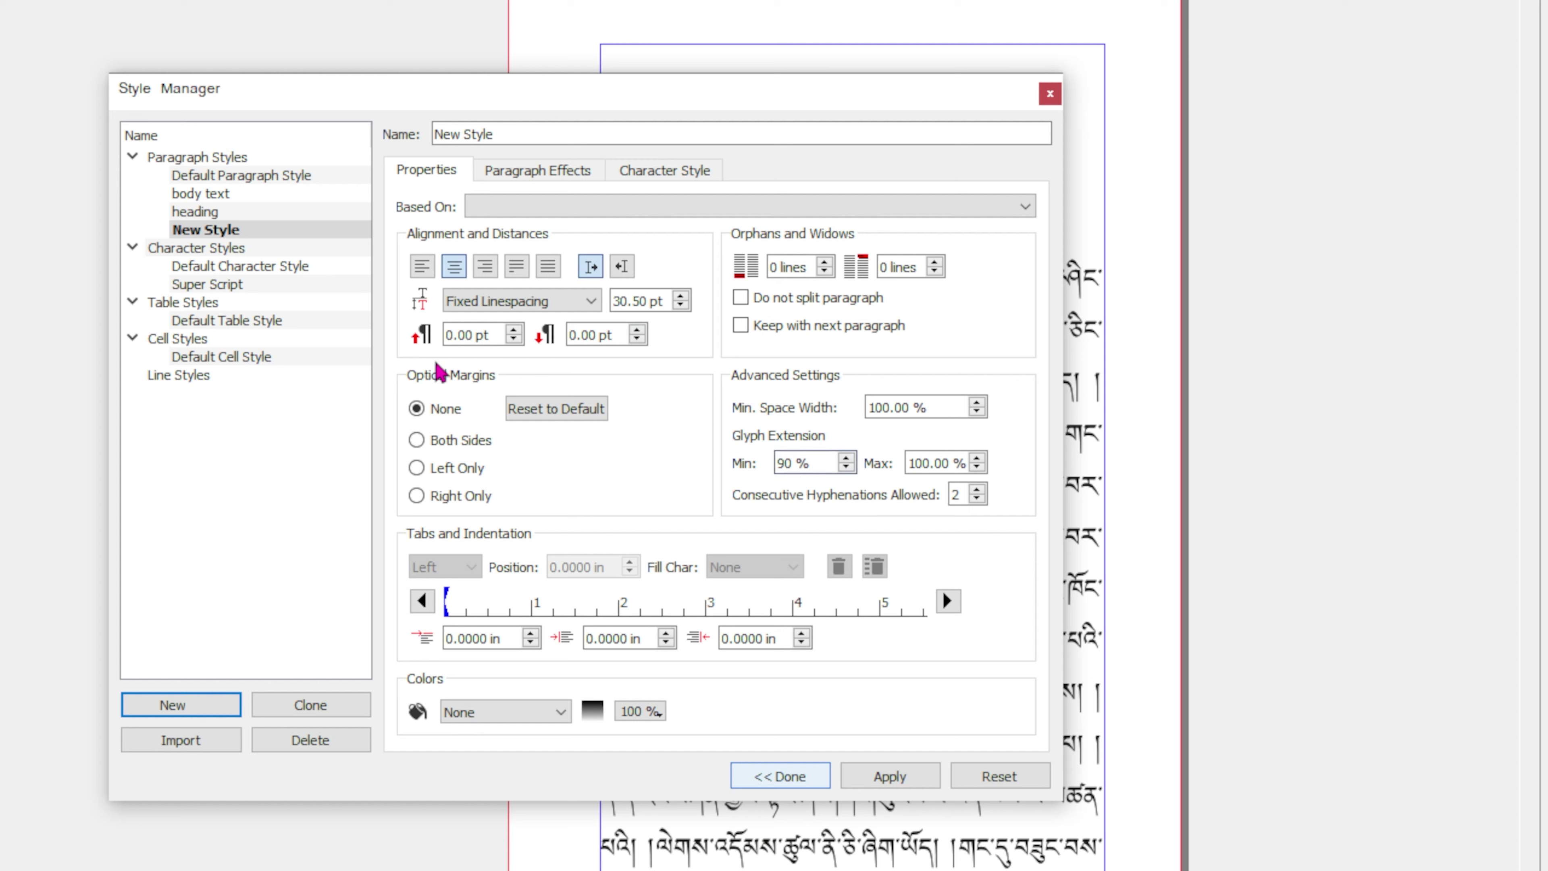
# Step: Set the style's font size to 11 pt, name it "Chapter Name", apply it and close the Style Manager
pyautogui.click(662, 177)
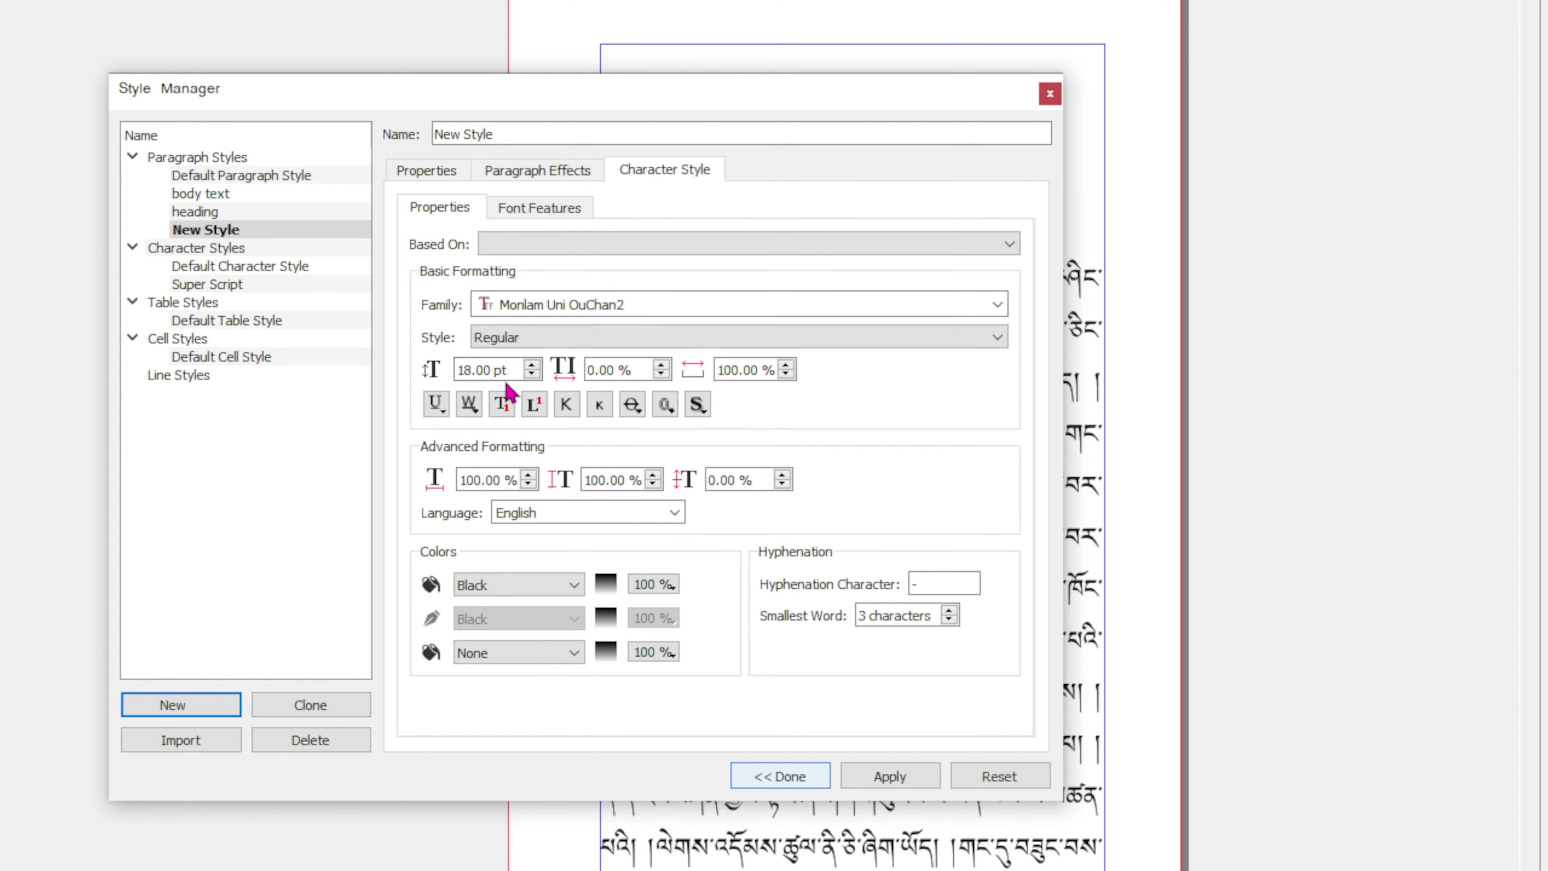
pyautogui.doubleClick(492, 371)
pyautogui.write('1')
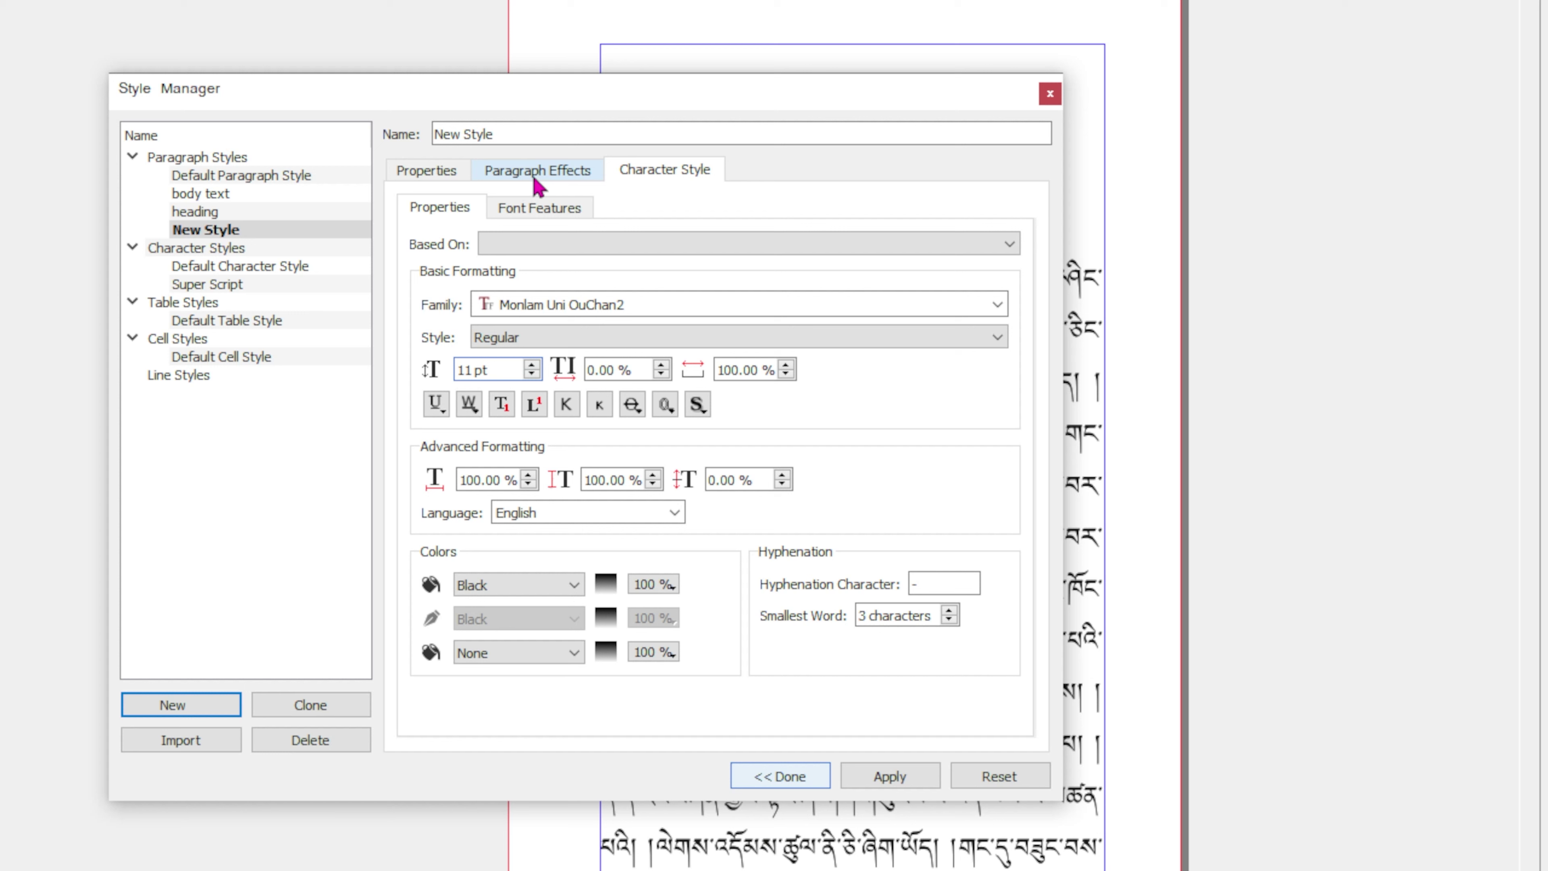
pyautogui.moveTo(736, 133); pyautogui.dragTo(351, 141)
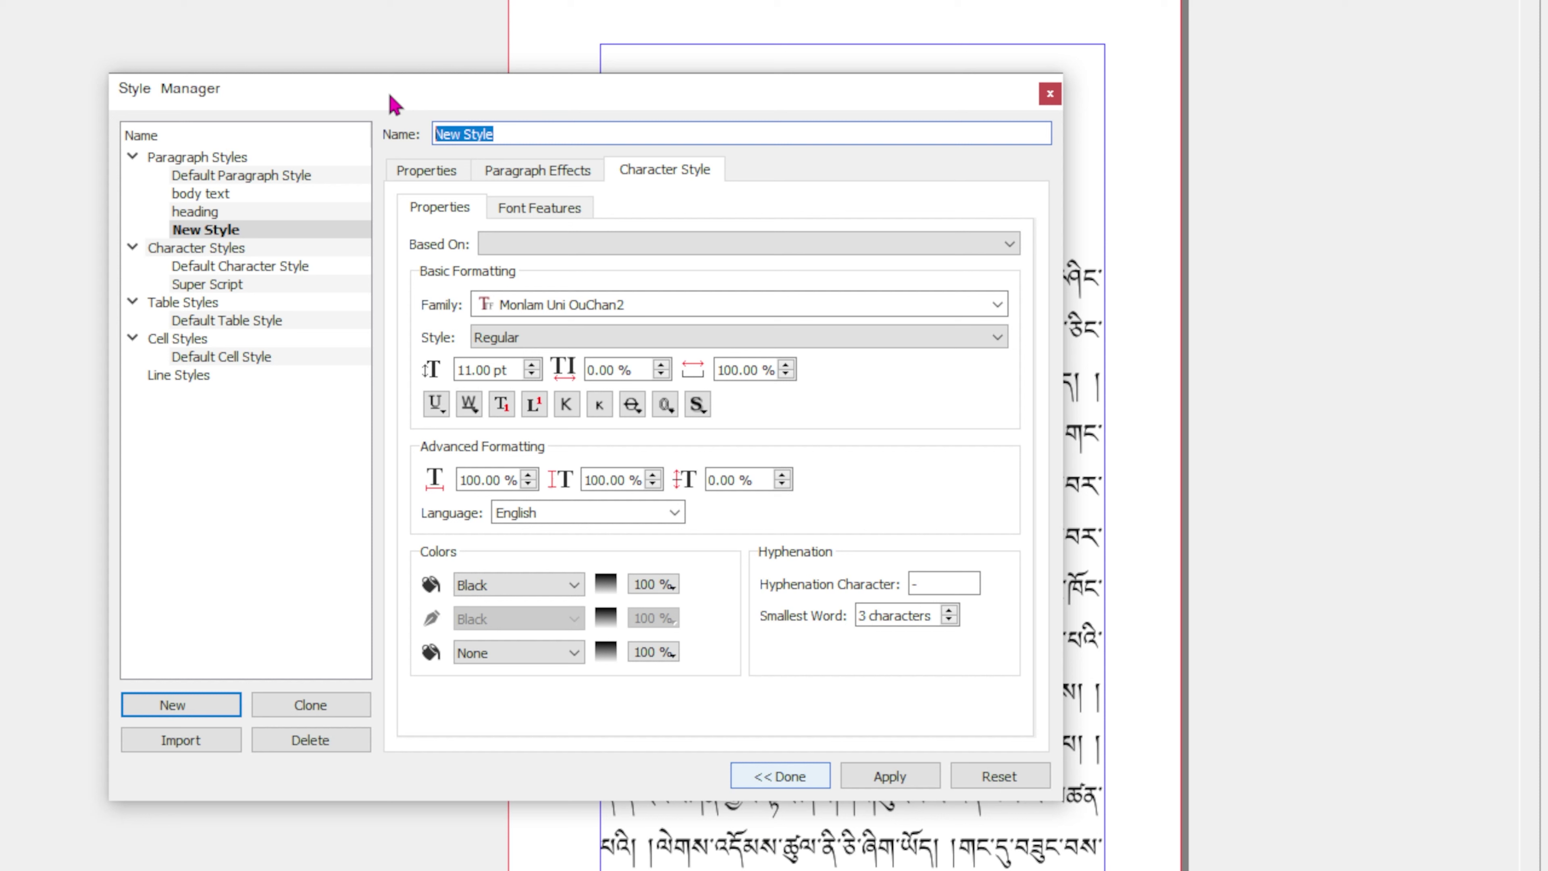
pyautogui.write('Chapter Name')
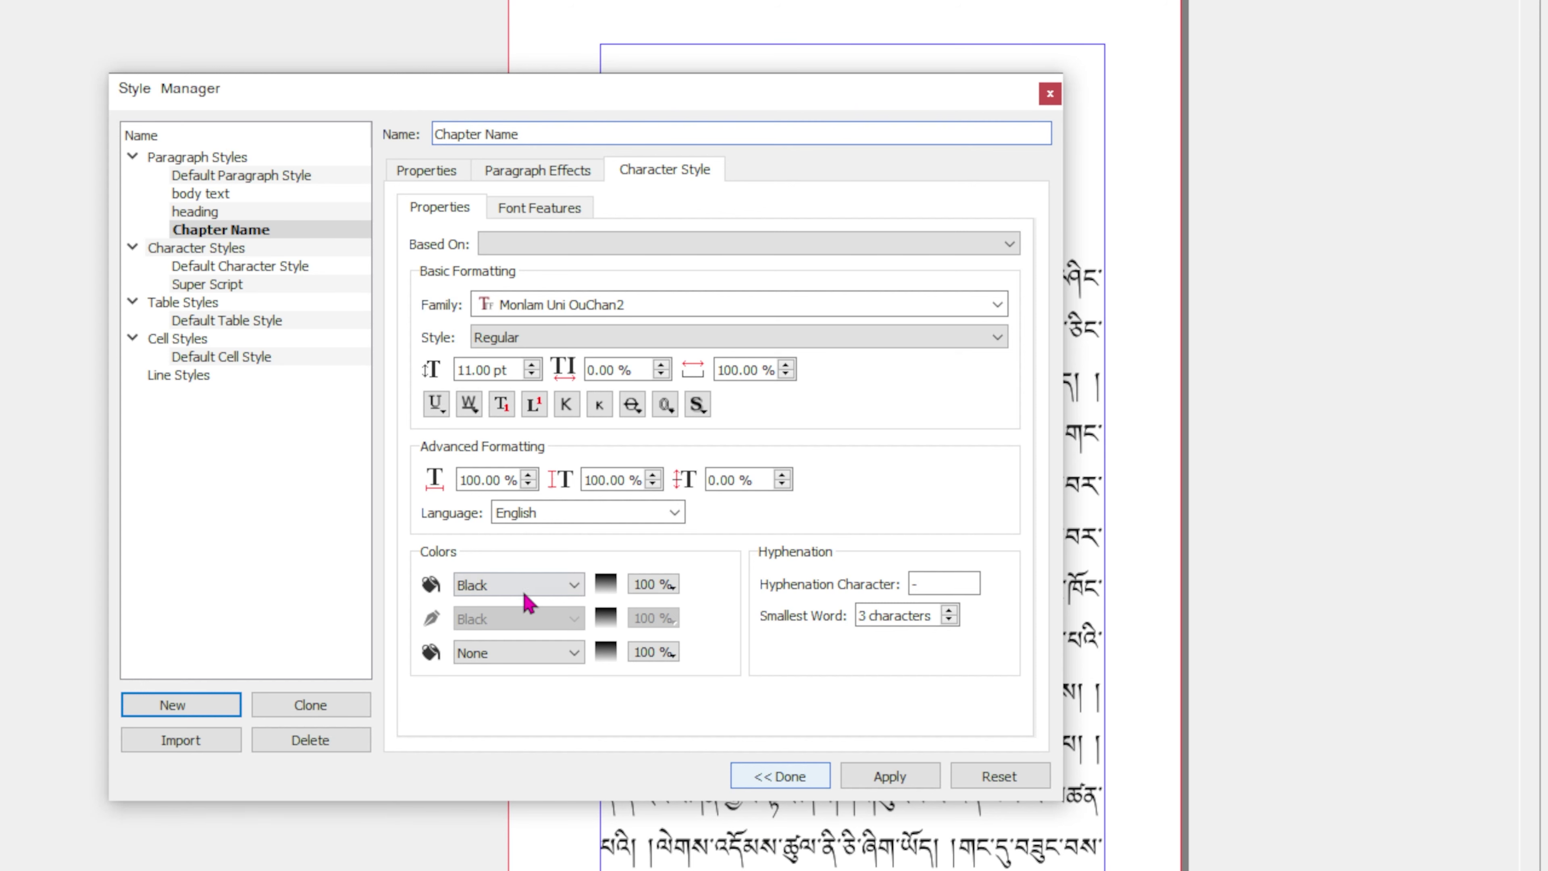
pyautogui.click(875, 781)
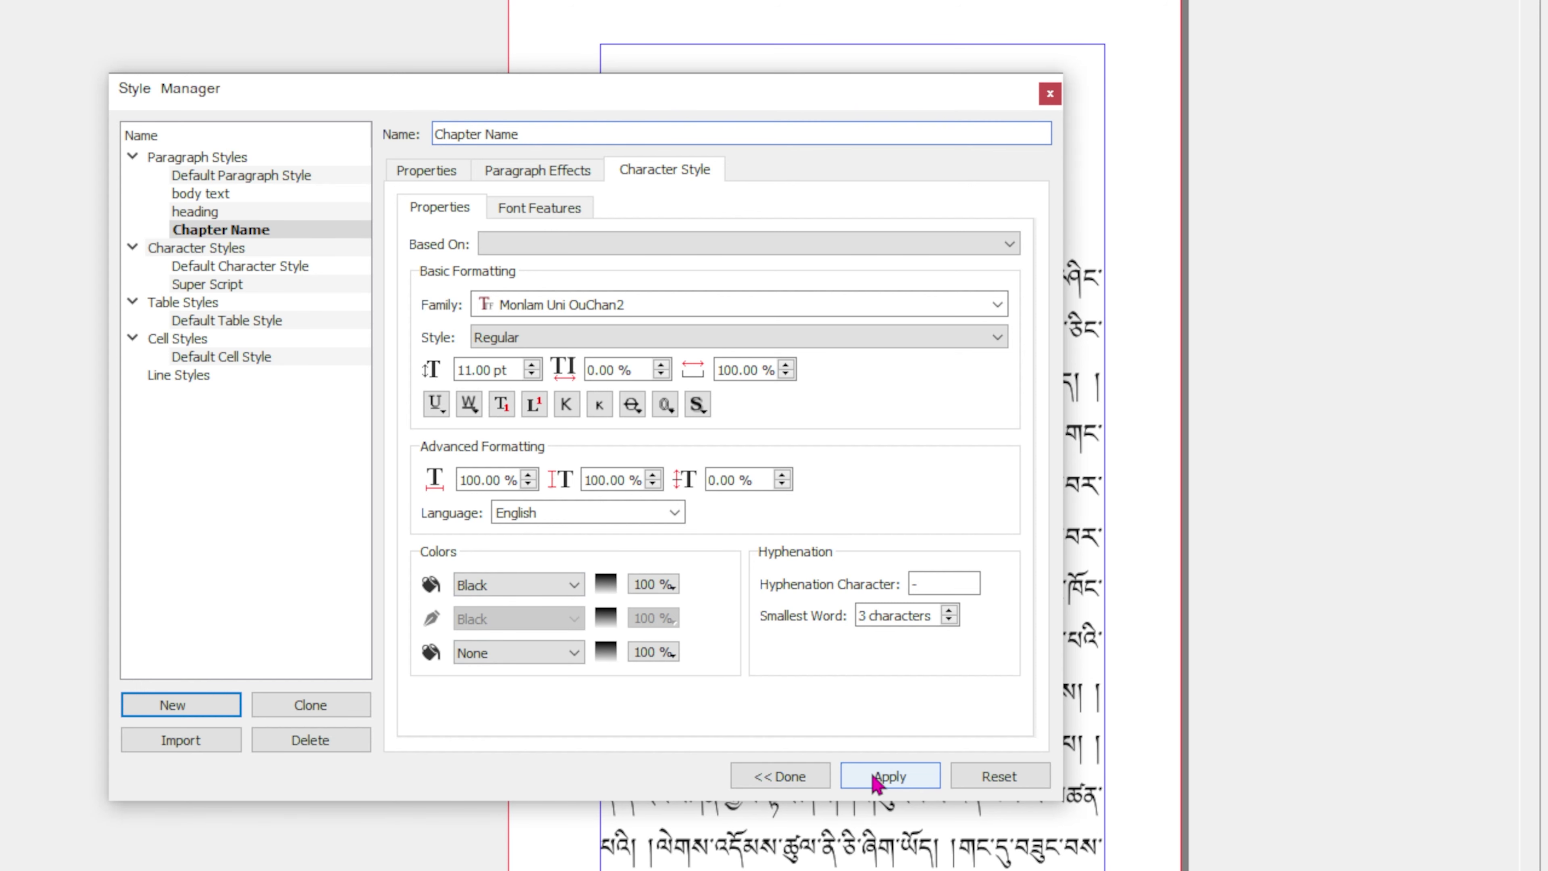
pyautogui.click(882, 781)
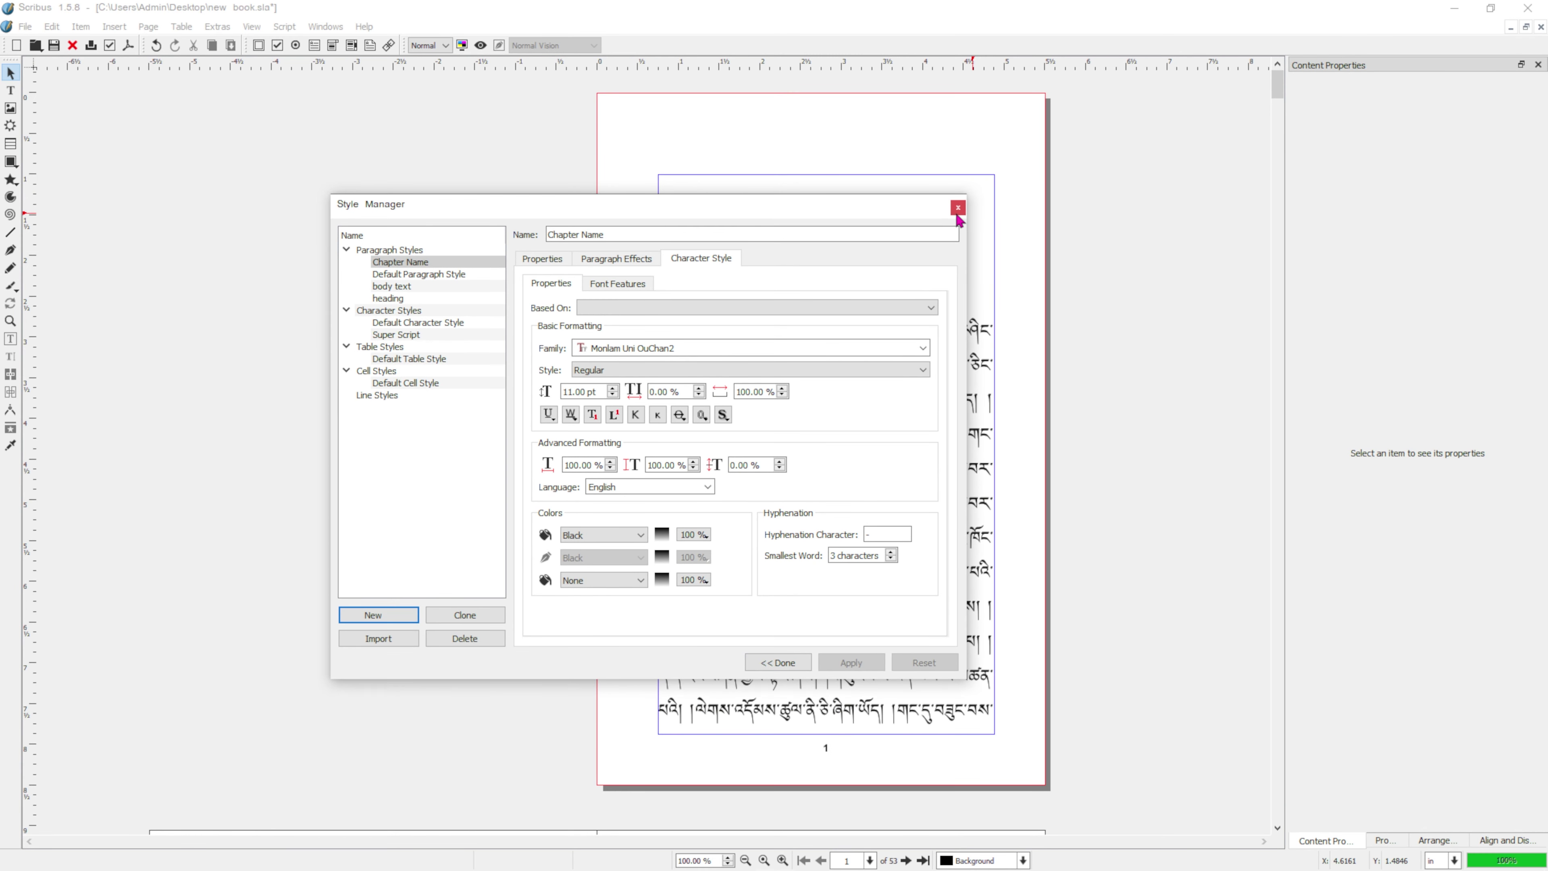
pyautogui.click(959, 208)
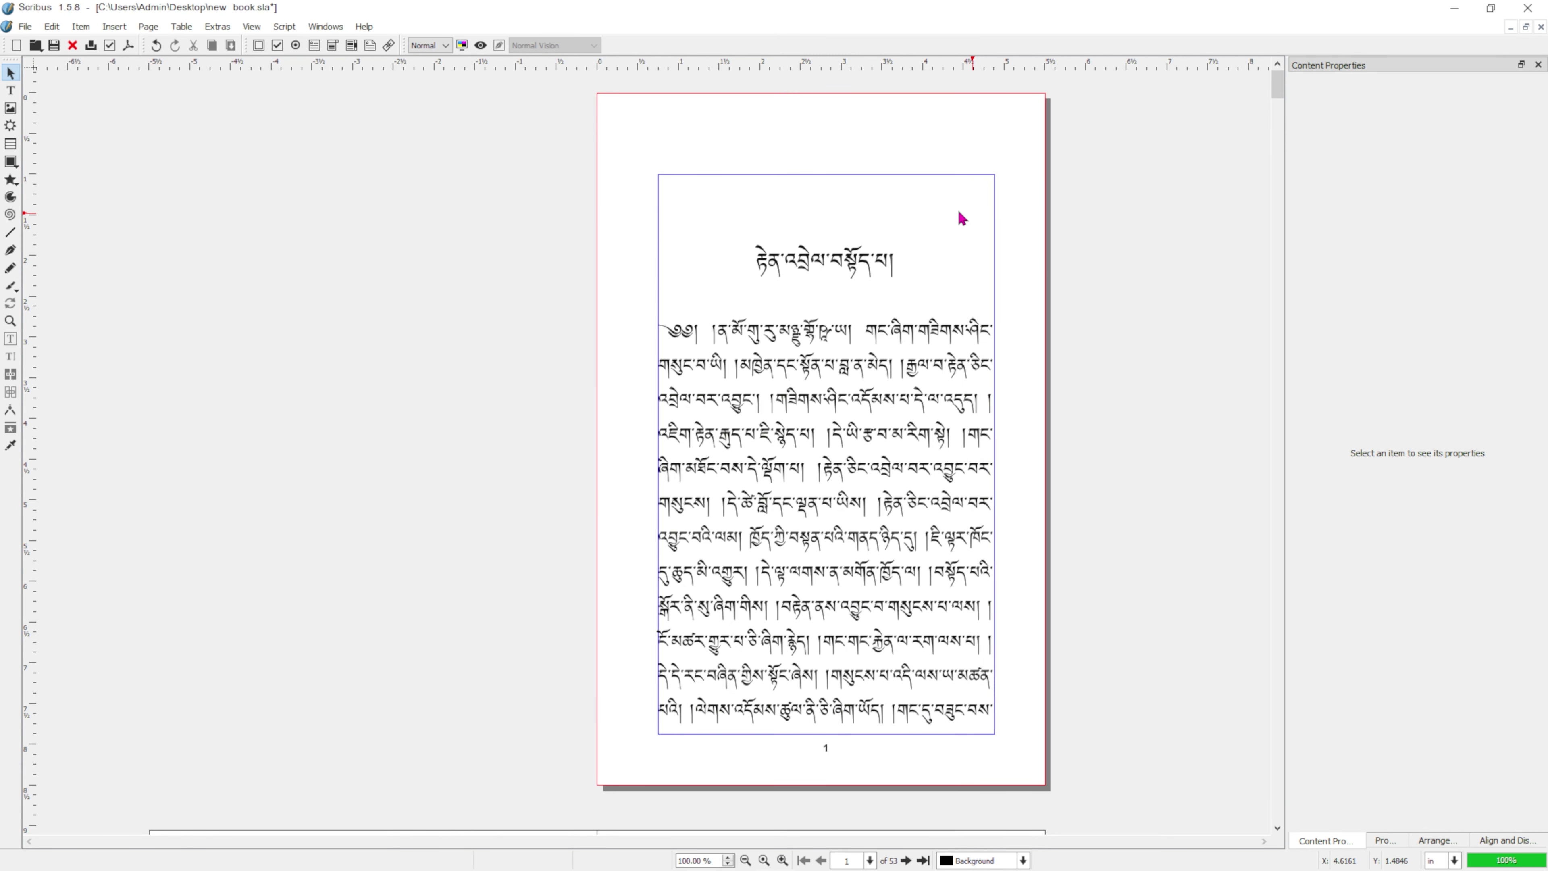
# Step: Copy the Tibetan chapter title at the start of page 1's text frame
pyautogui.scroll(-2, 948, 221)
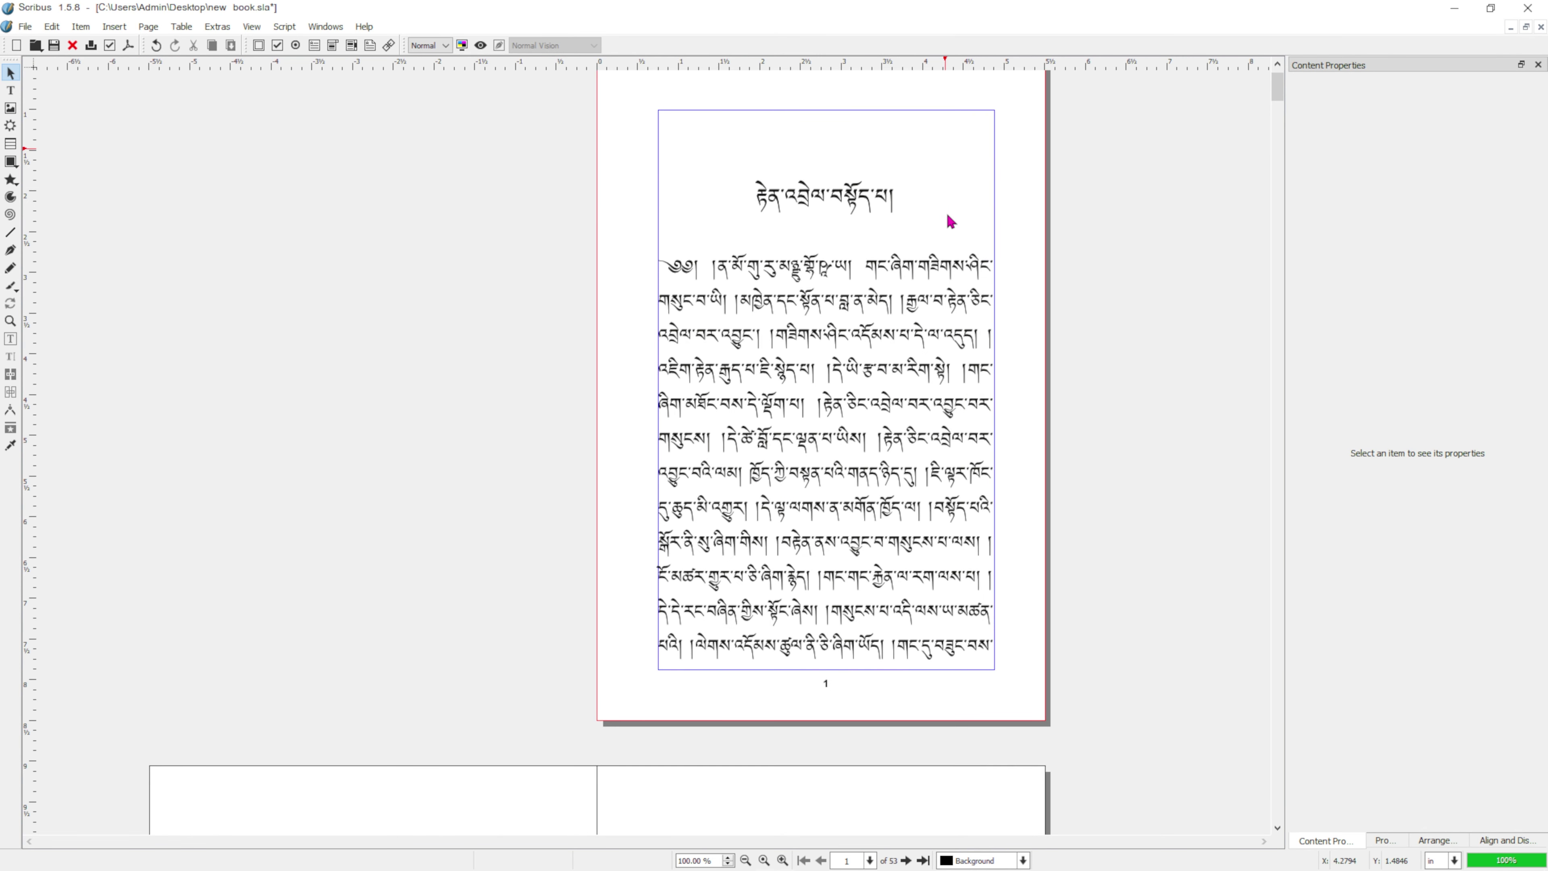
pyautogui.scroll(2, 951, 221)
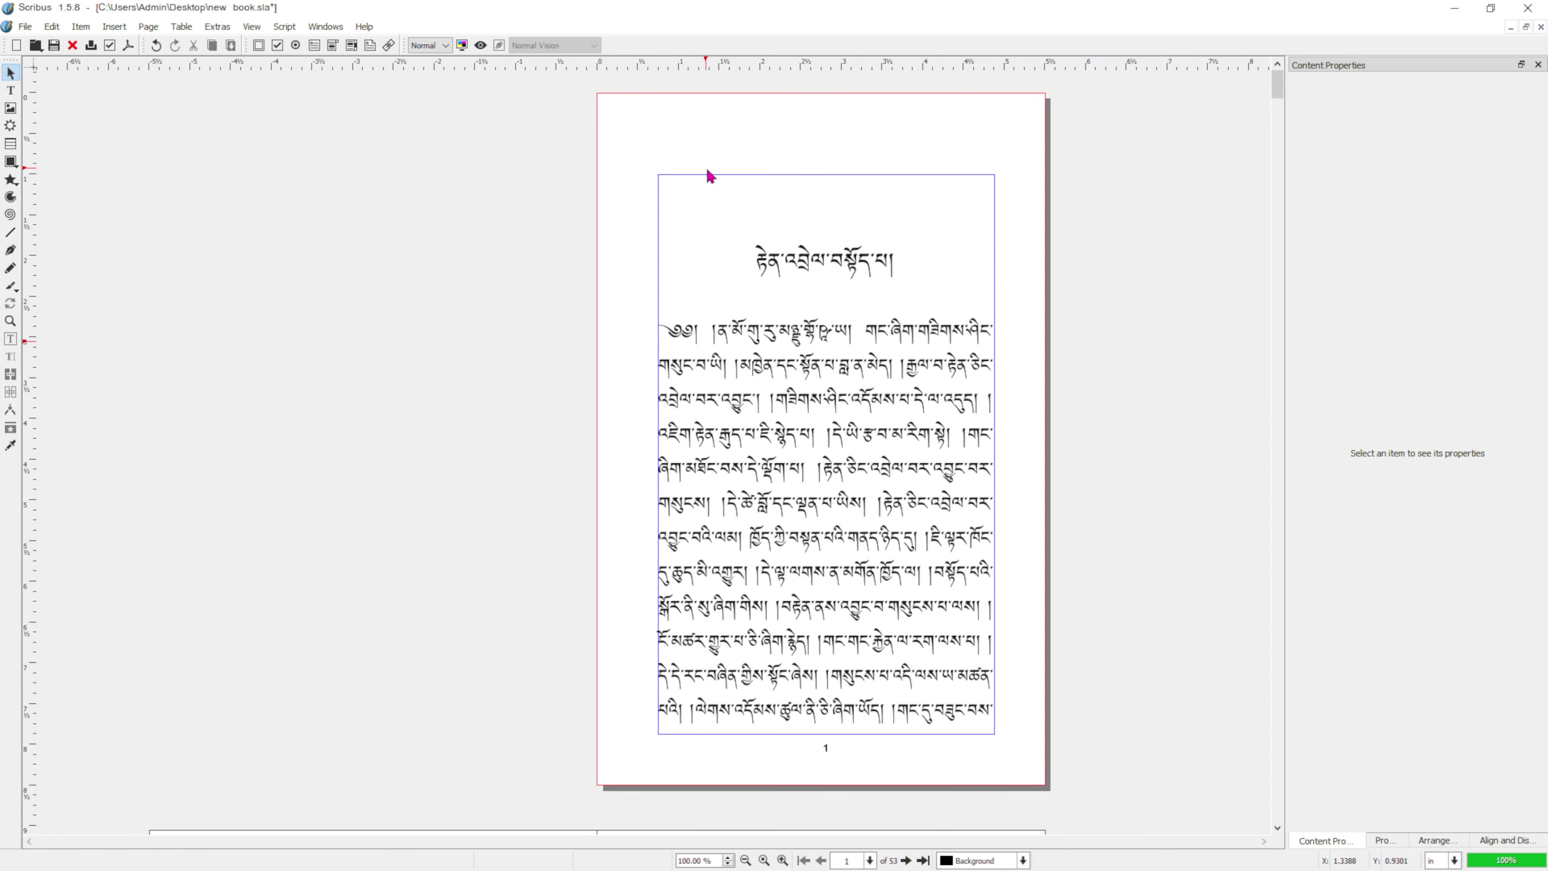
pyautogui.doubleClick(783, 269)
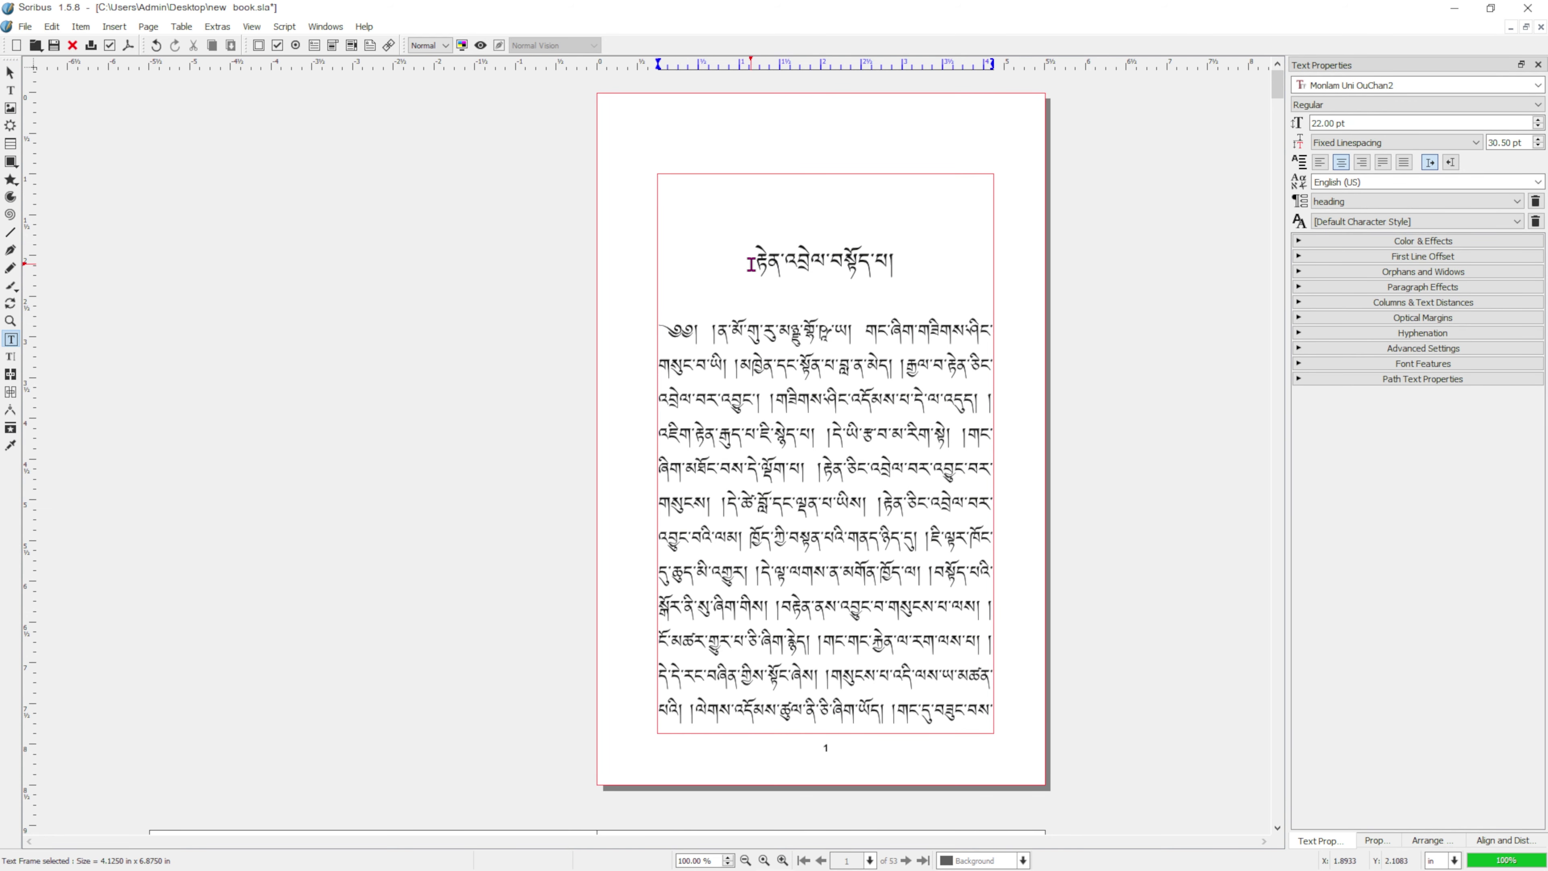
pyautogui.moveTo(751, 264); pyautogui.dragTo(905, 256)
pyautogui.hotkey('ctrl', 'c')
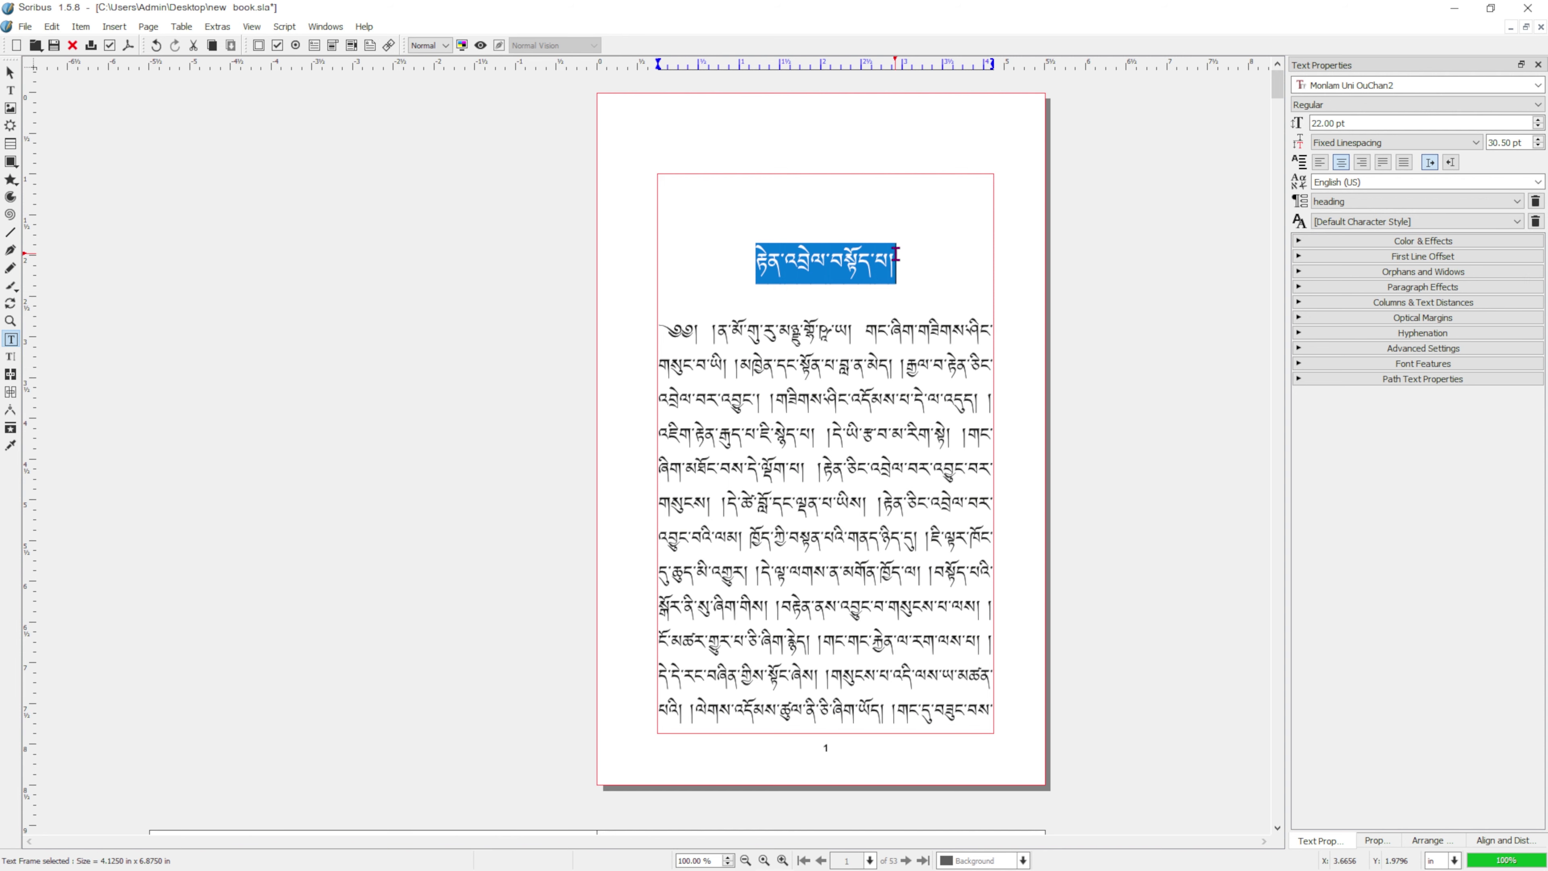
# Step: Draw a text frame about 4.13 by 0.78 in above page 3's text block and paste the chapter title into it
pyautogui.scroll(-5, 684, 499)
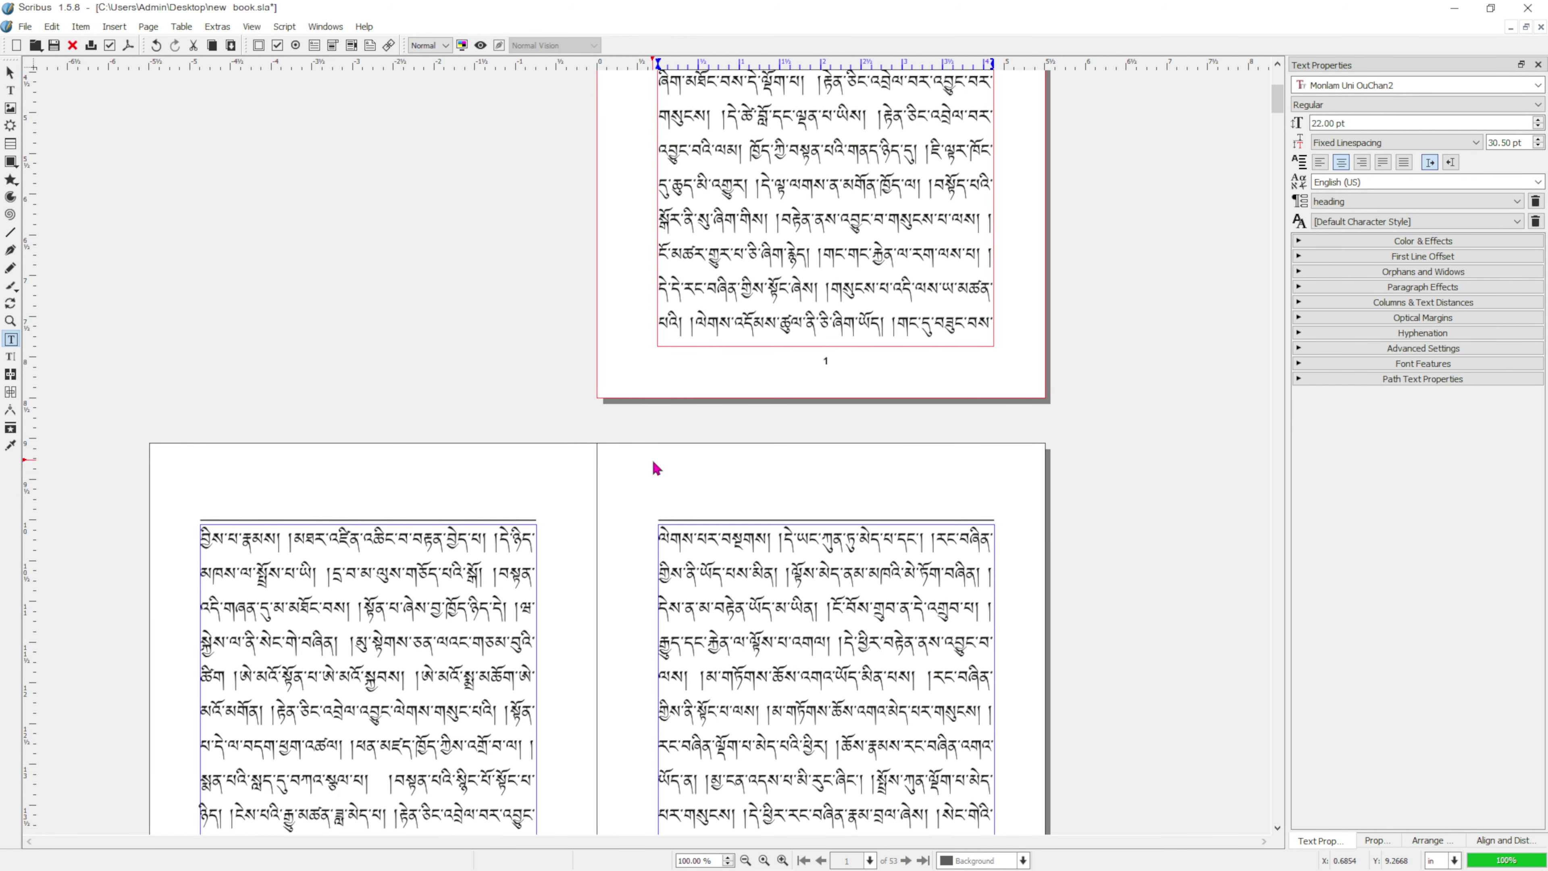
pyautogui.click(11, 91)
pyautogui.moveTo(658, 461); pyautogui.dragTo(995, 522)
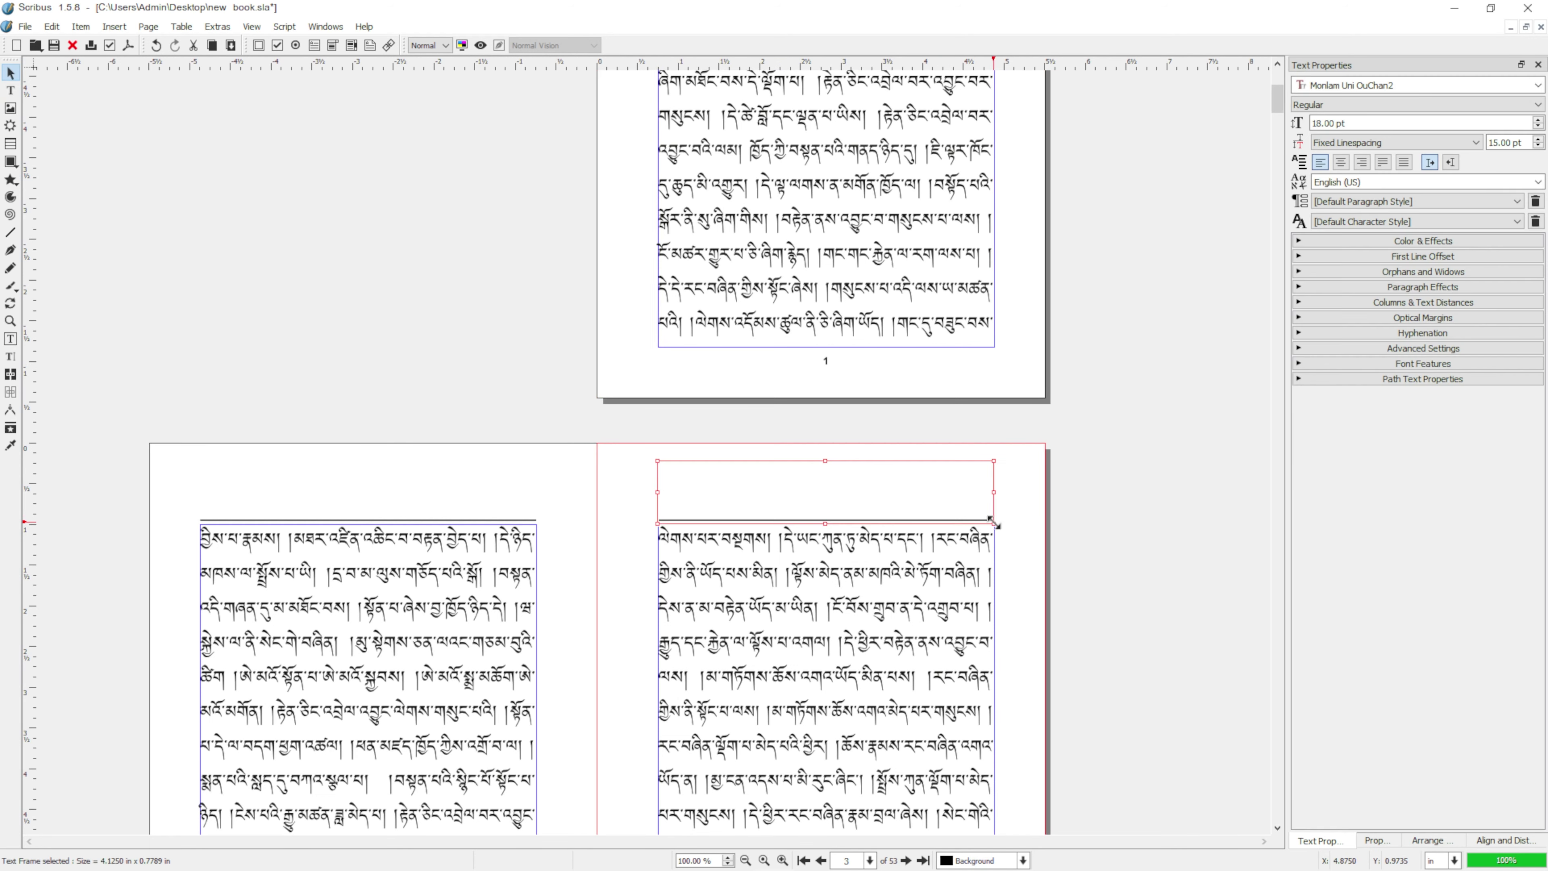
pyautogui.doubleClick(887, 494)
pyautogui.hotkey('ctrl', 'v')
# Step: Apply the Chapter Name paragraph style to the pasted title on page 3
pyautogui.moveTo(896, 486); pyautogui.dragTo(754, 478)
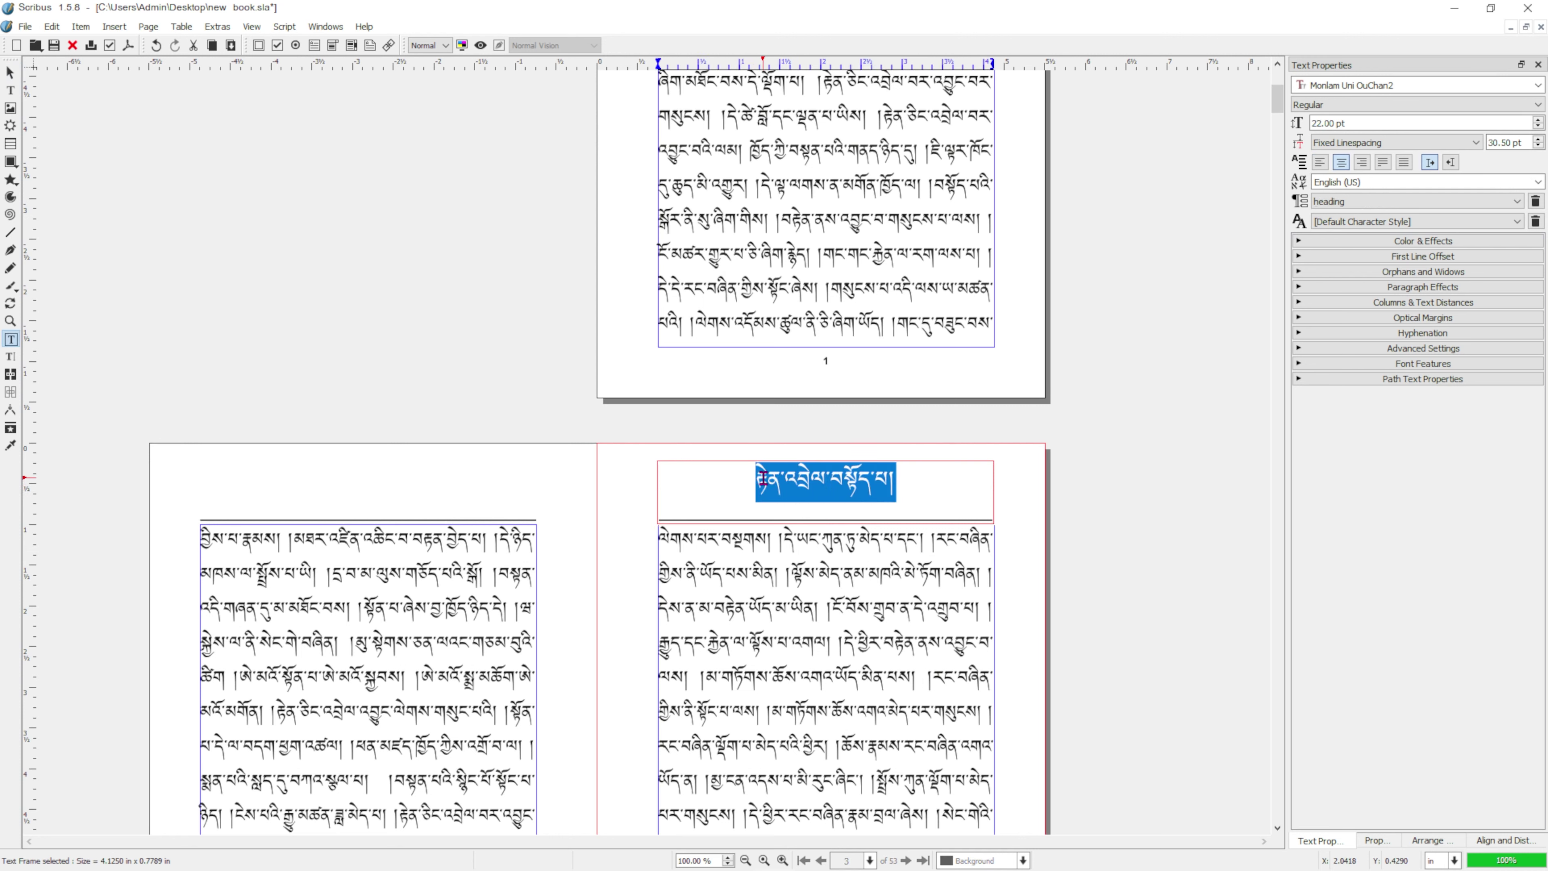
pyautogui.click(1344, 204)
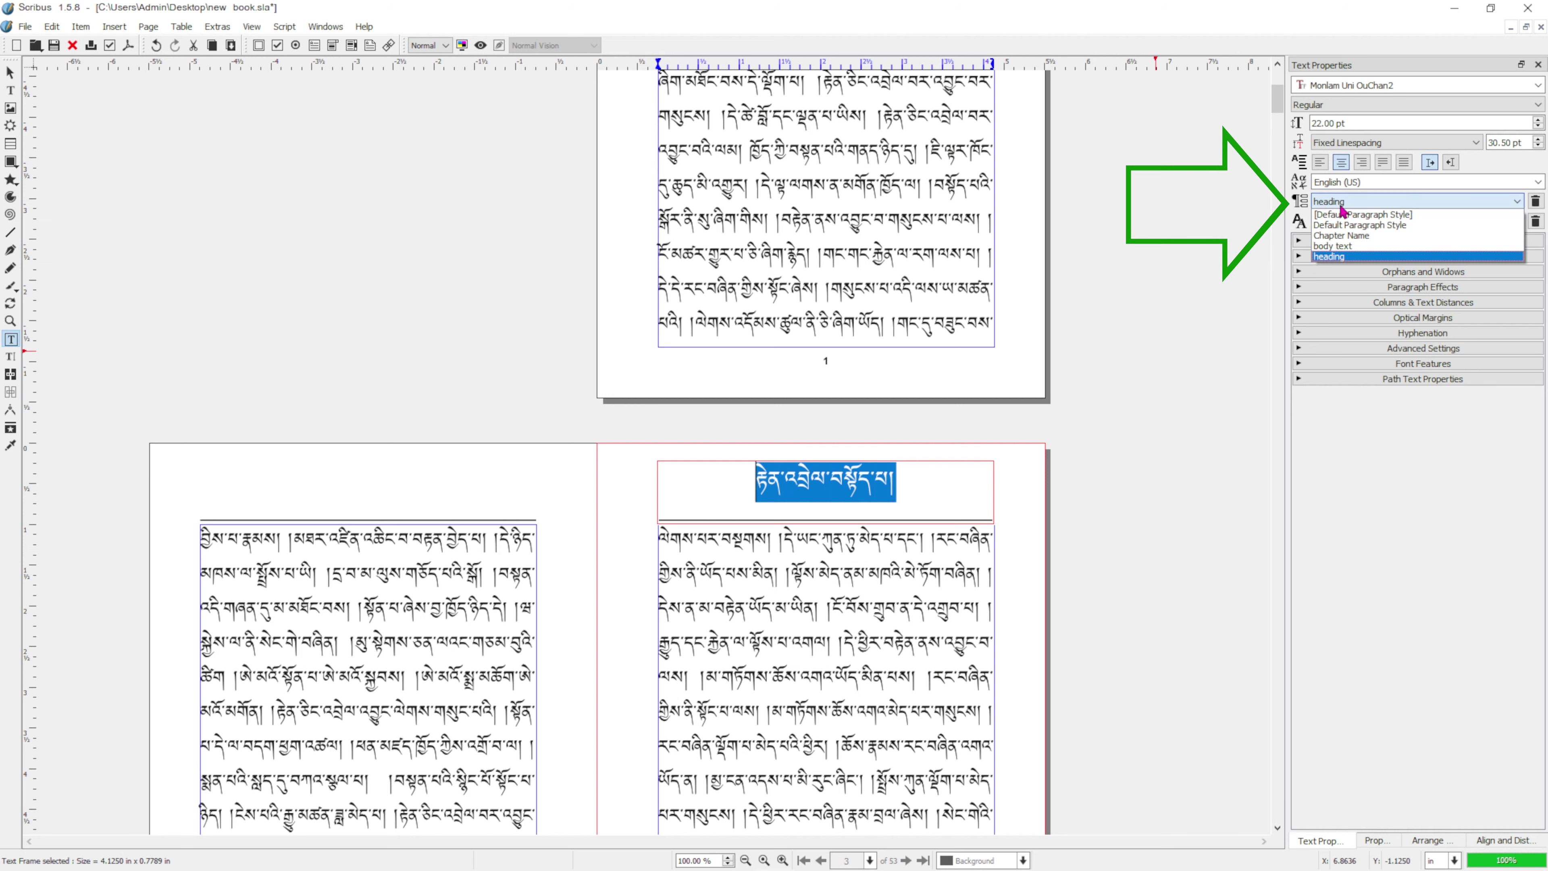
pyautogui.click(1342, 236)
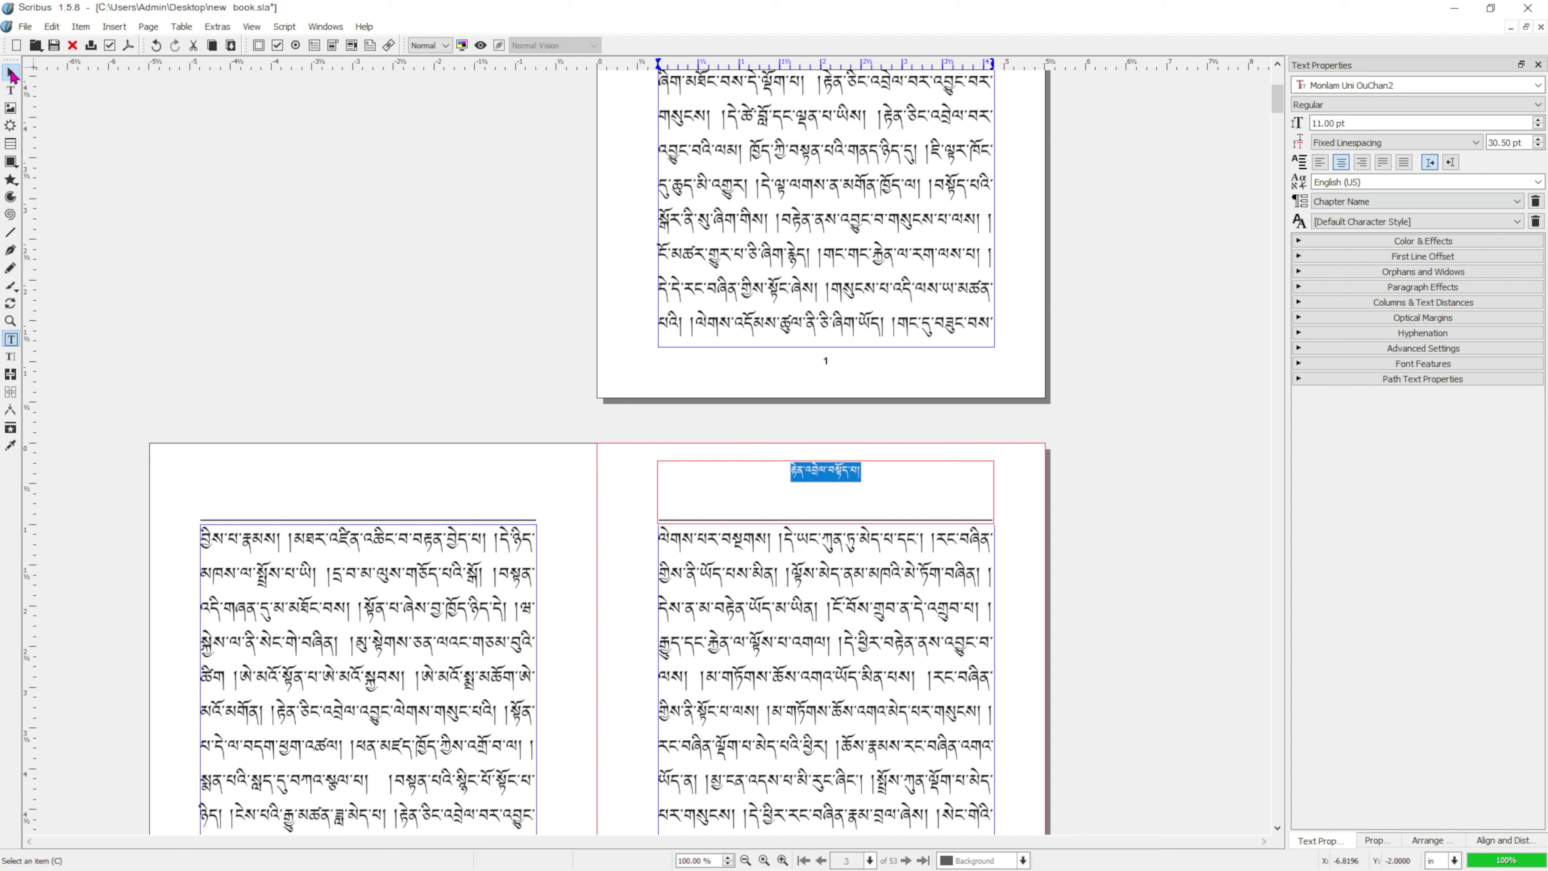
pyautogui.click(10, 73)
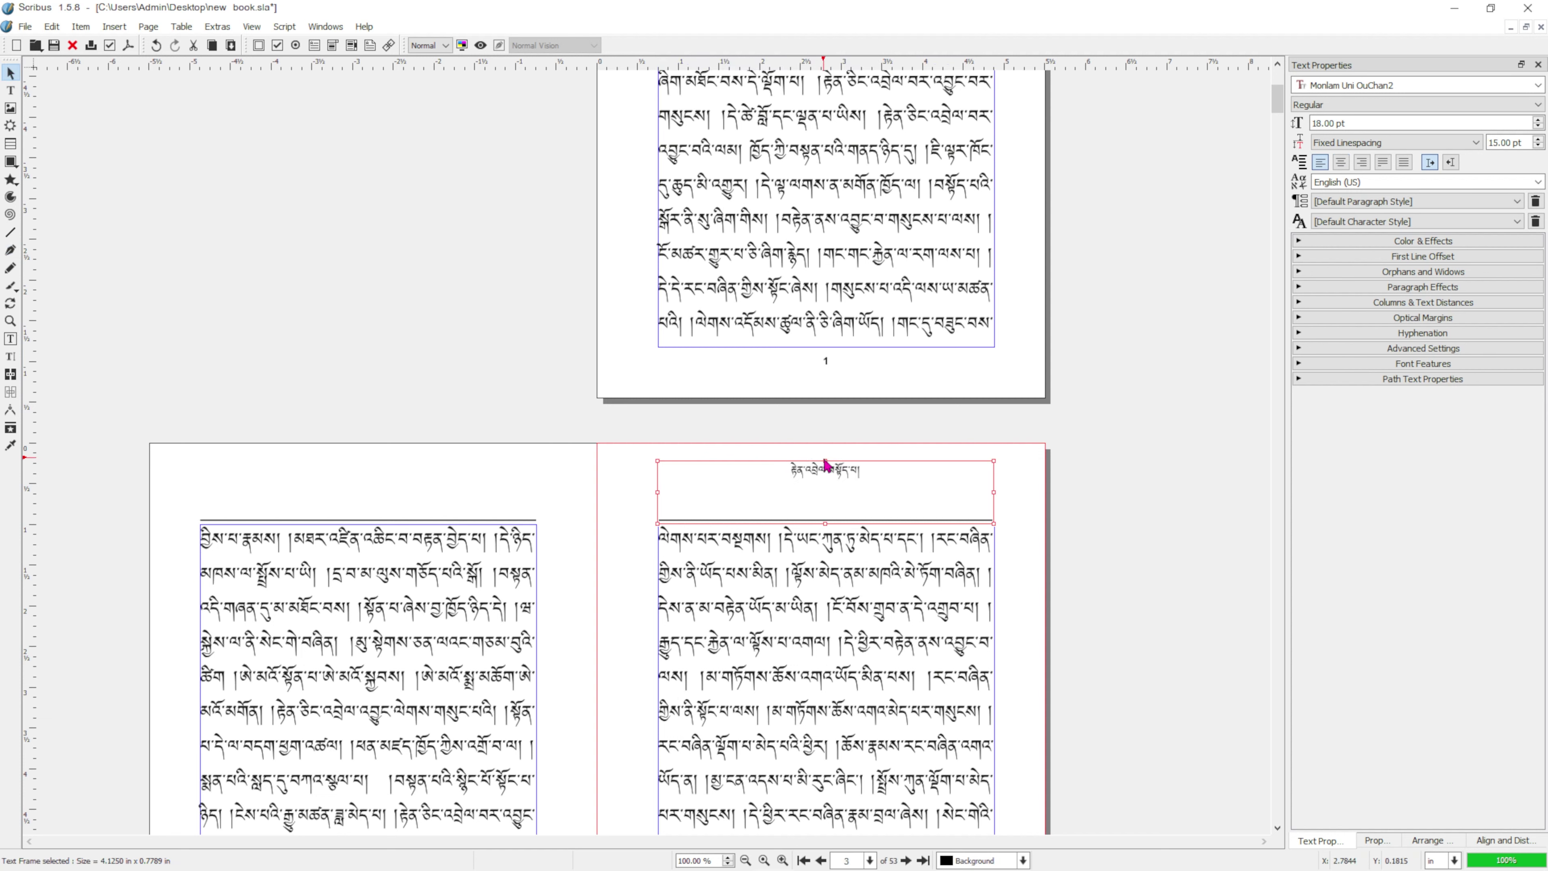
# Step: Lower the upper edge of the title frame on page 3, reducing its height to about 0.32 in, and inspect the fit
pyautogui.moveTo(822, 461); pyautogui.dragTo(829, 512)
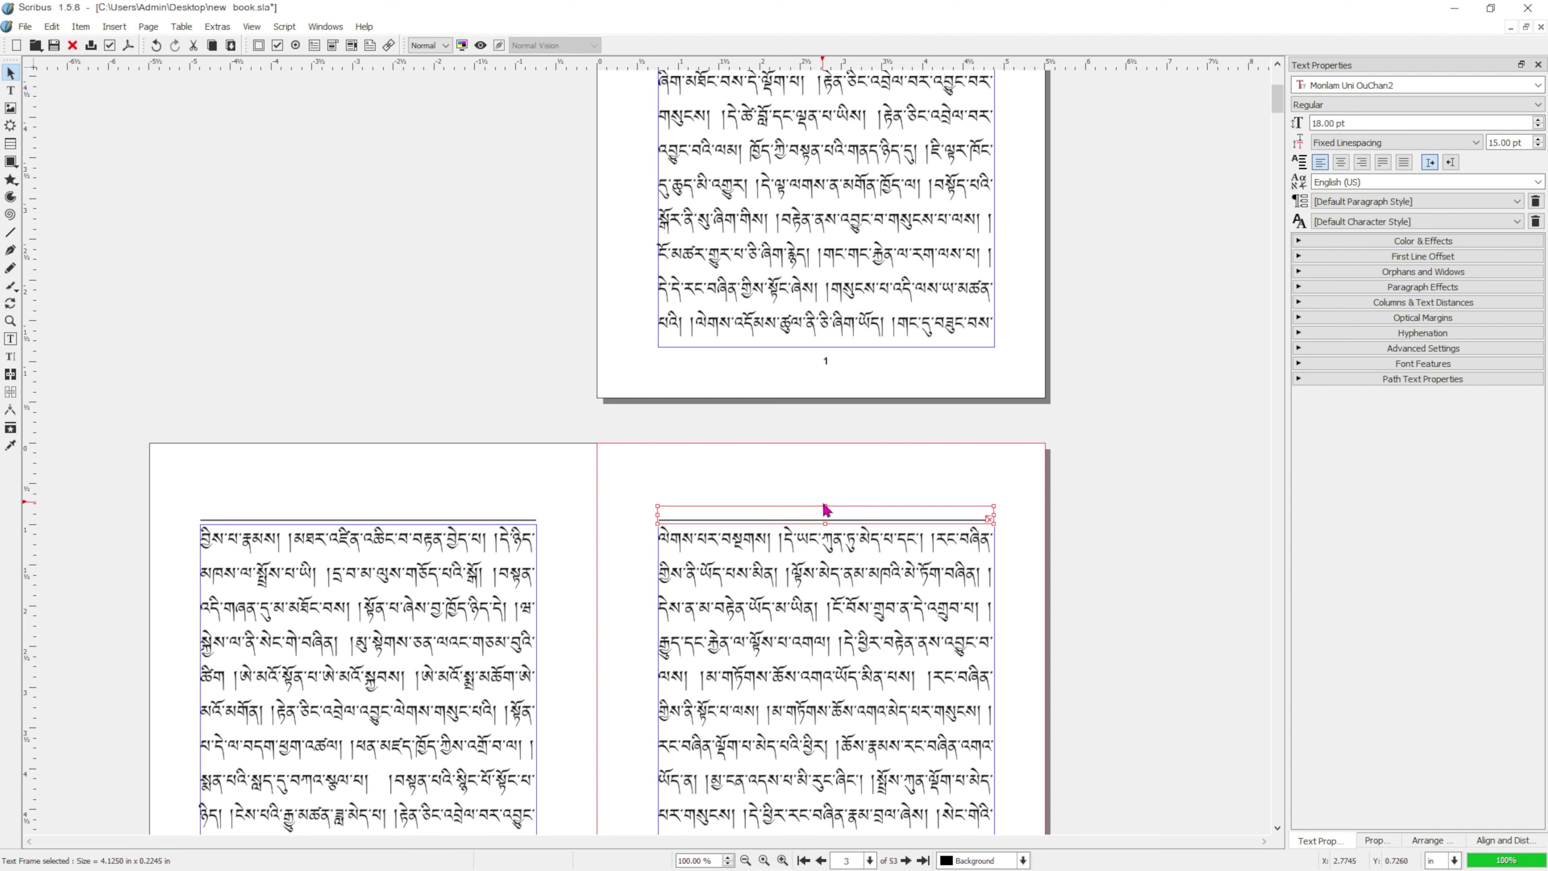
pyautogui.moveTo(826, 507); pyautogui.dragTo(830, 499)
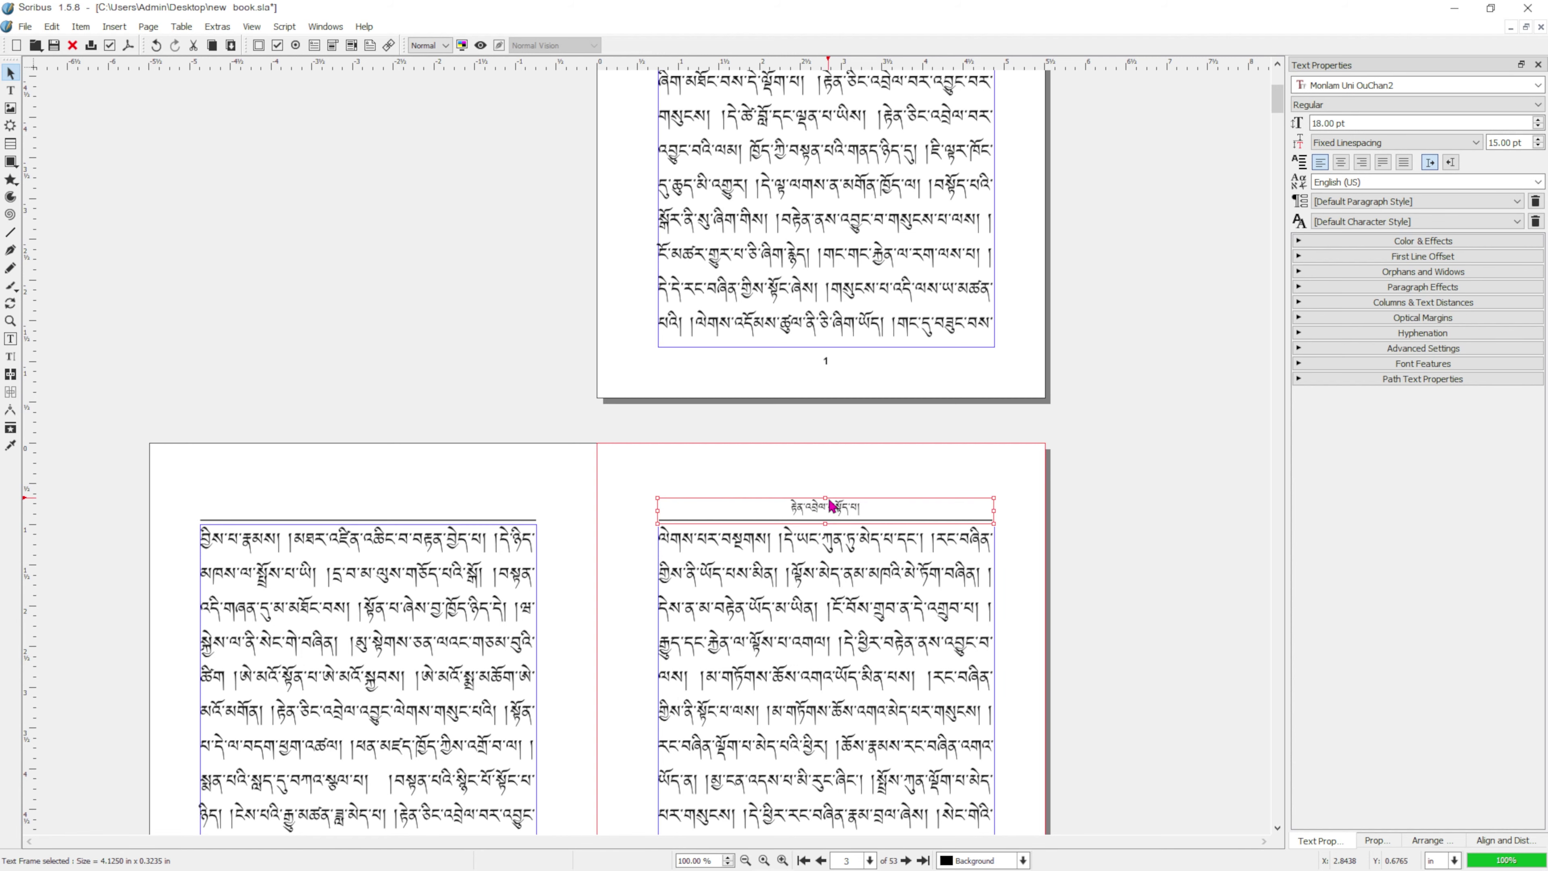
pyautogui.scroll(4, 817, 518)
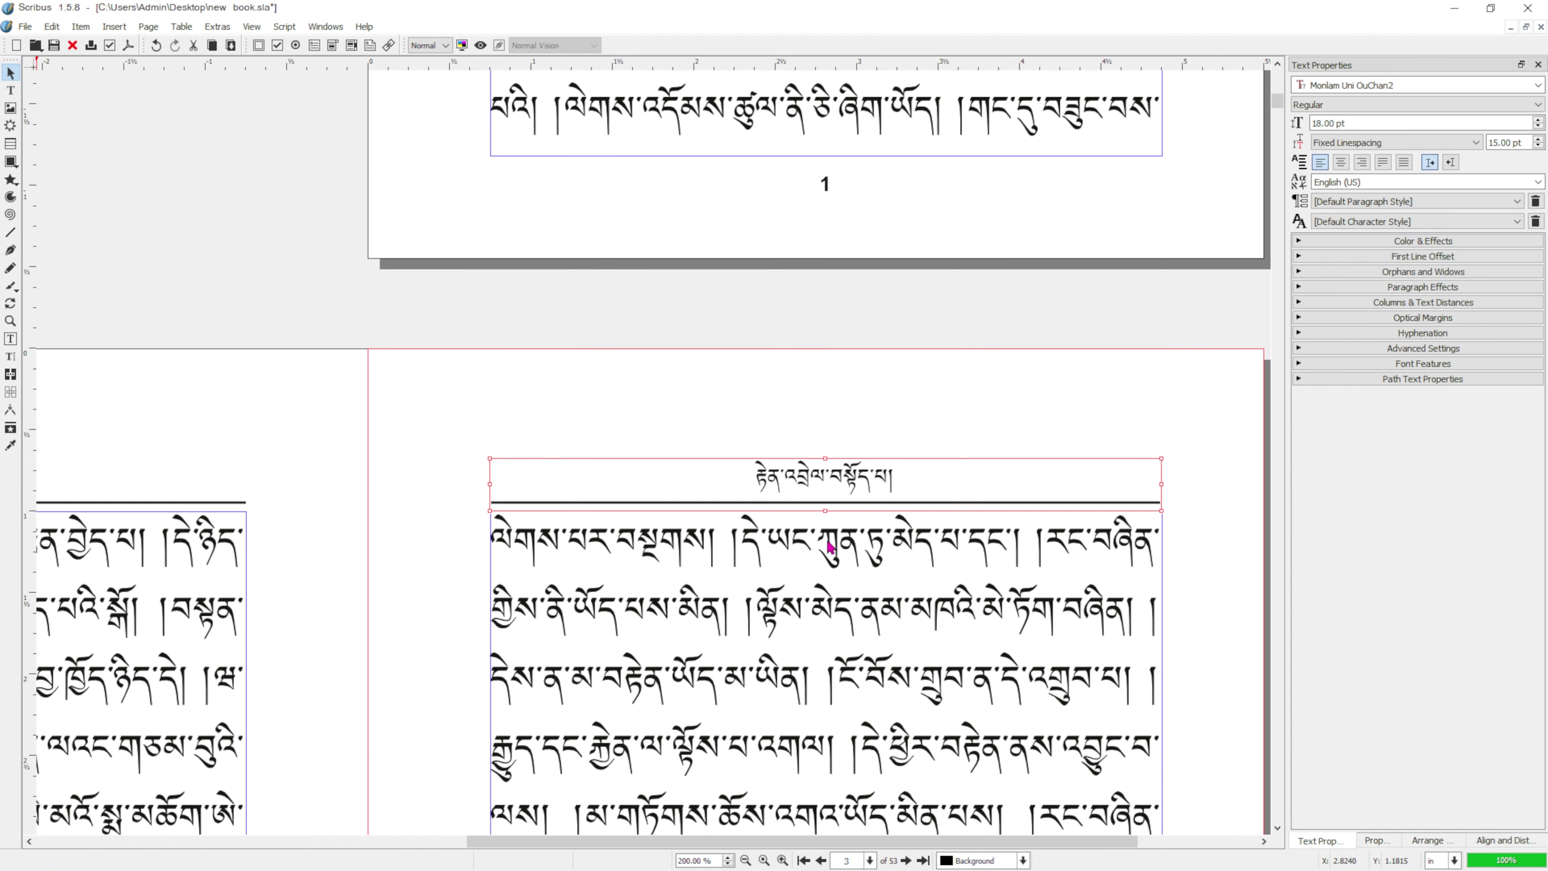
pyautogui.scroll(-3, 817, 532)
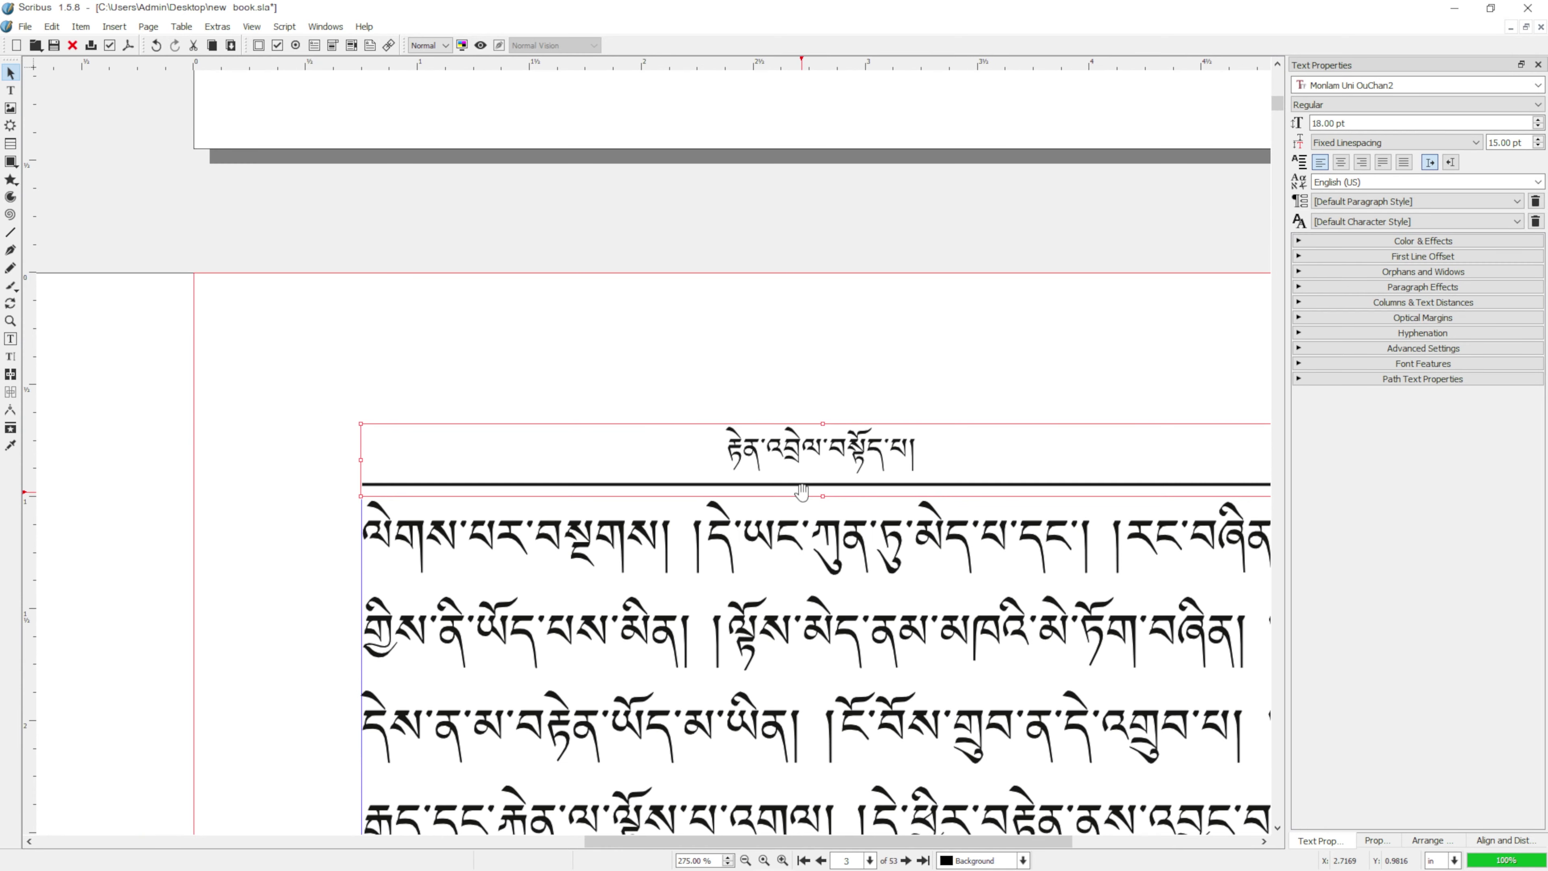
pyautogui.scroll(-2, 802, 491)
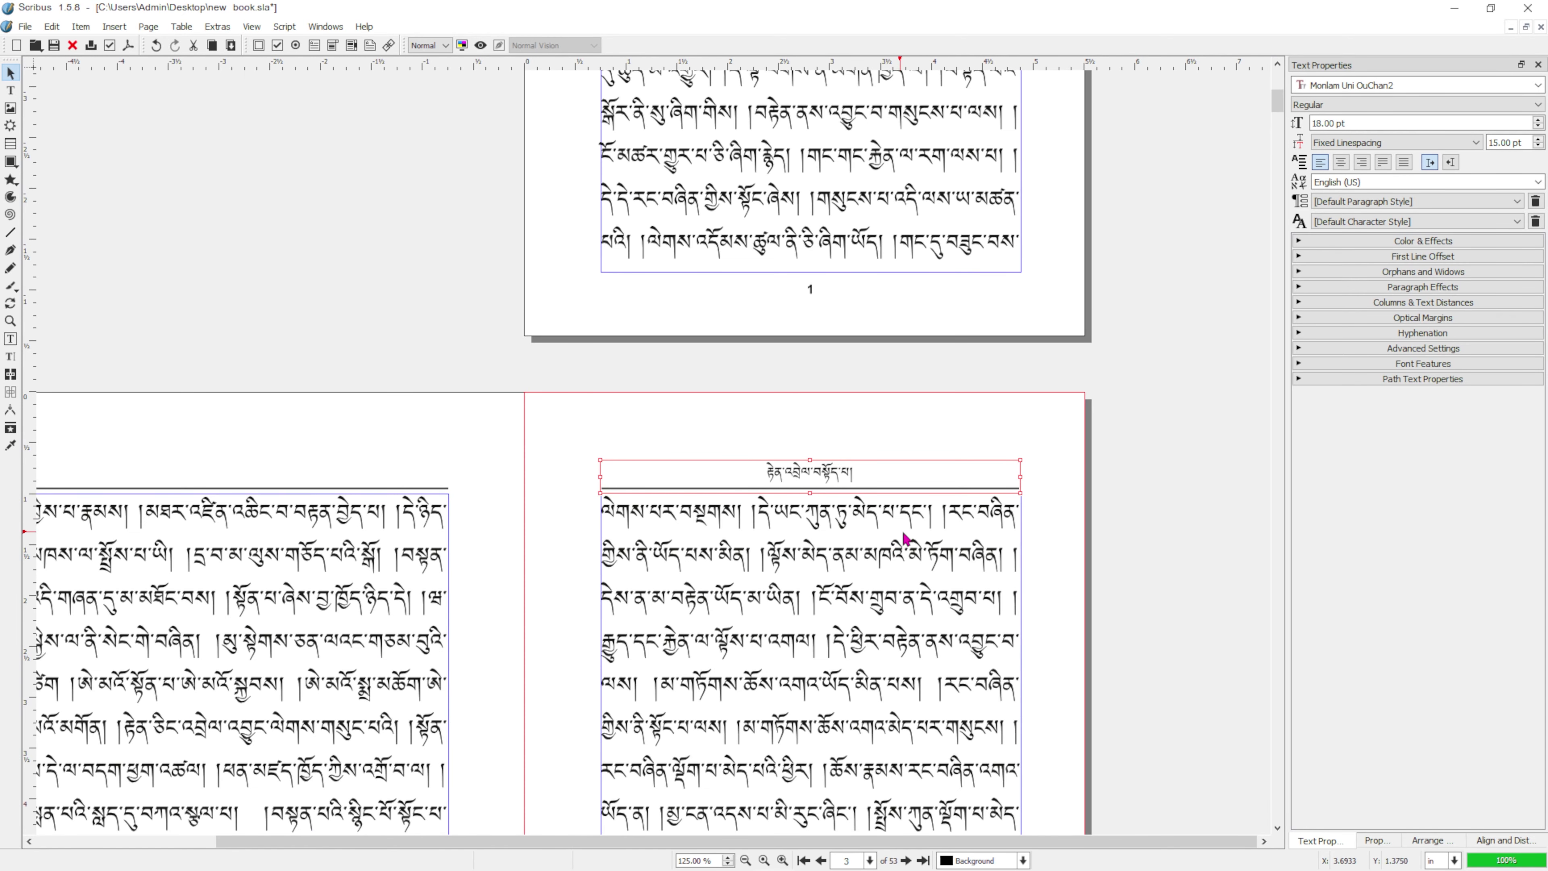
pyautogui.scroll(-3, 953, 531)
pyautogui.scroll(4, 939, 530)
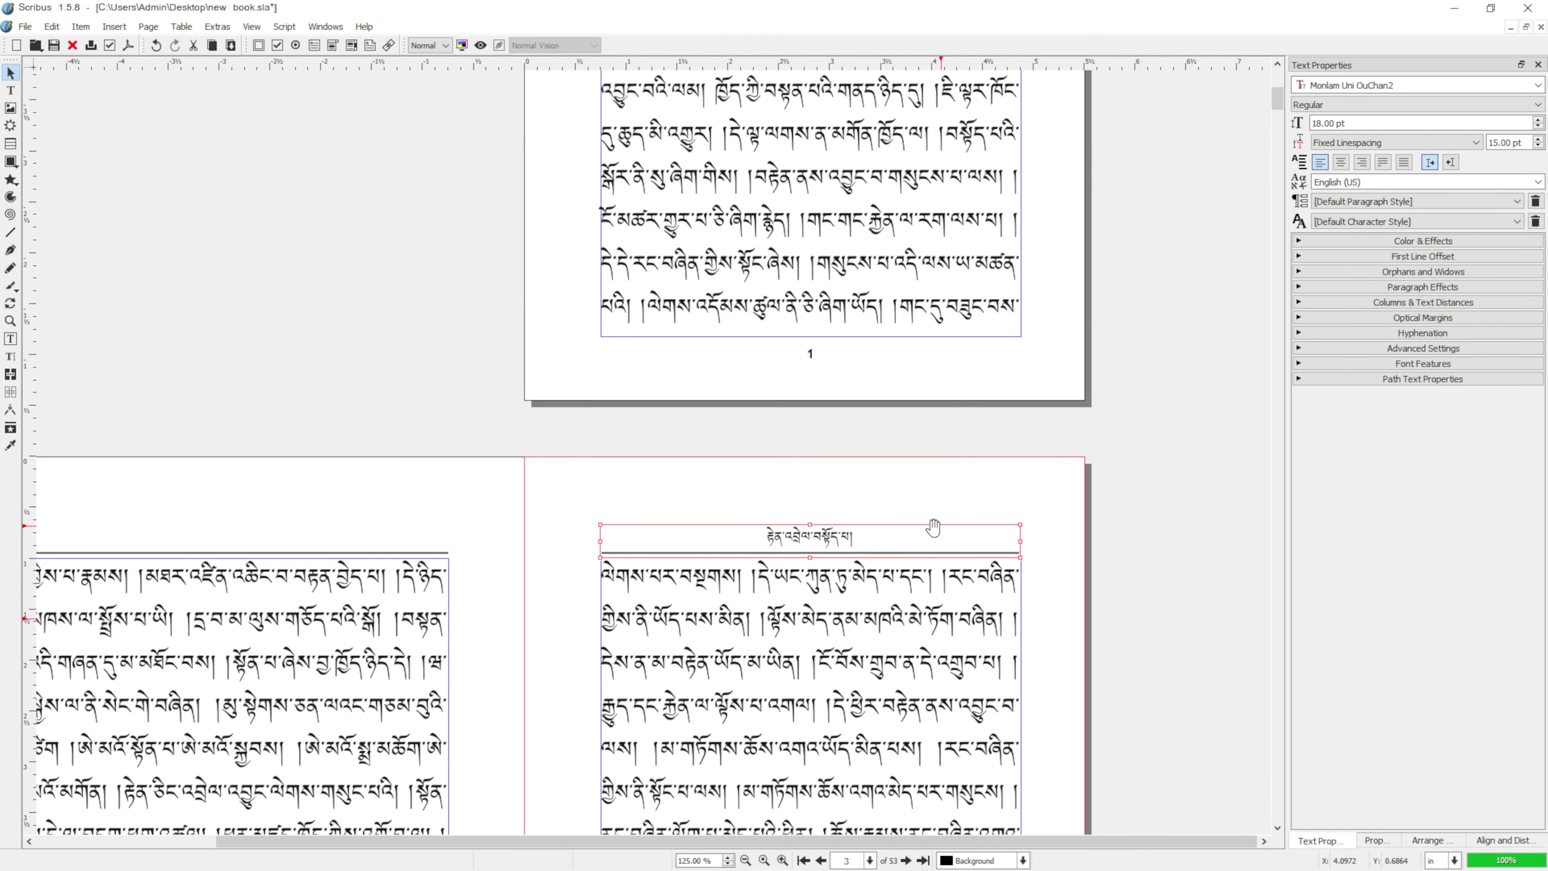
# Step: Cut the chapter-name frame from page 3 and paste it above the text block on page 1
pyautogui.press('Delete')
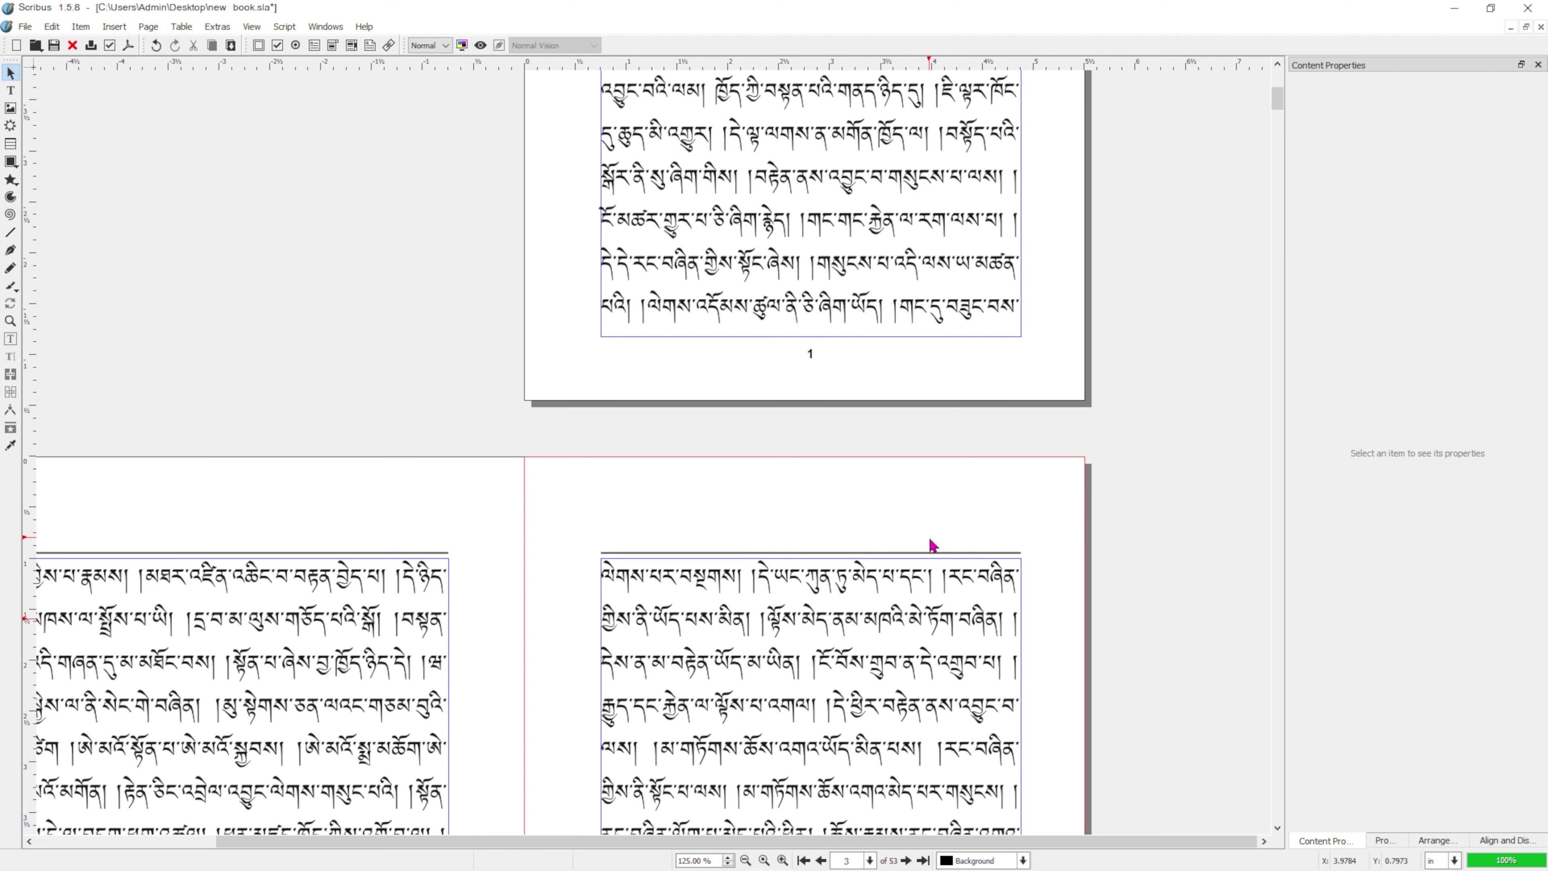
pyautogui.scroll(3, 939, 536)
pyautogui.scroll(6, 942, 536)
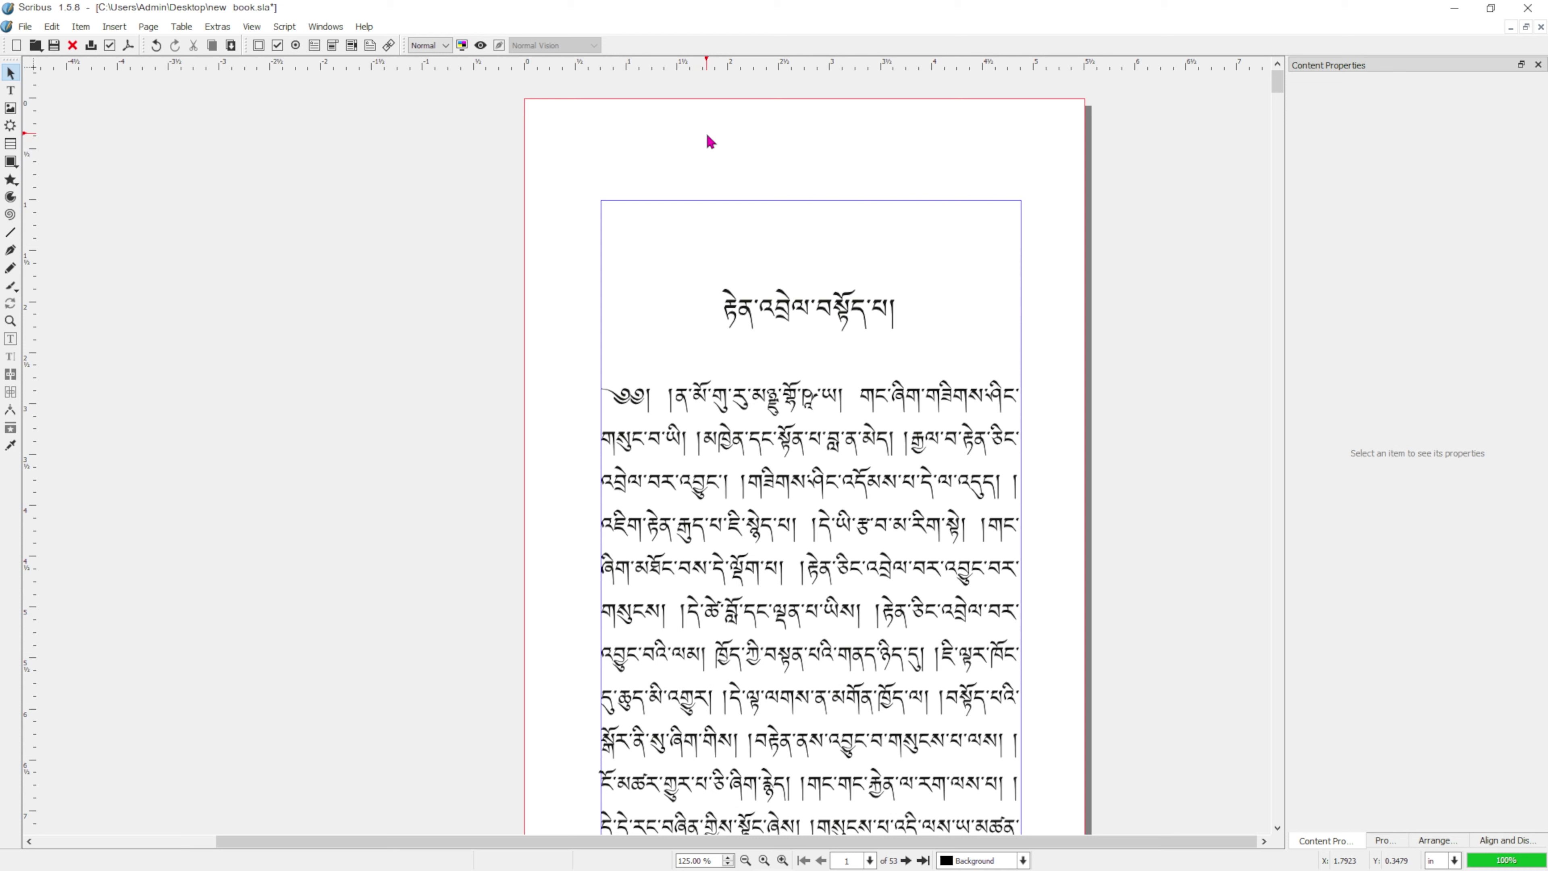
pyautogui.hotkey('ctrl', 'v')
pyautogui.click(1061, 246)
pyautogui.click(931, 187)
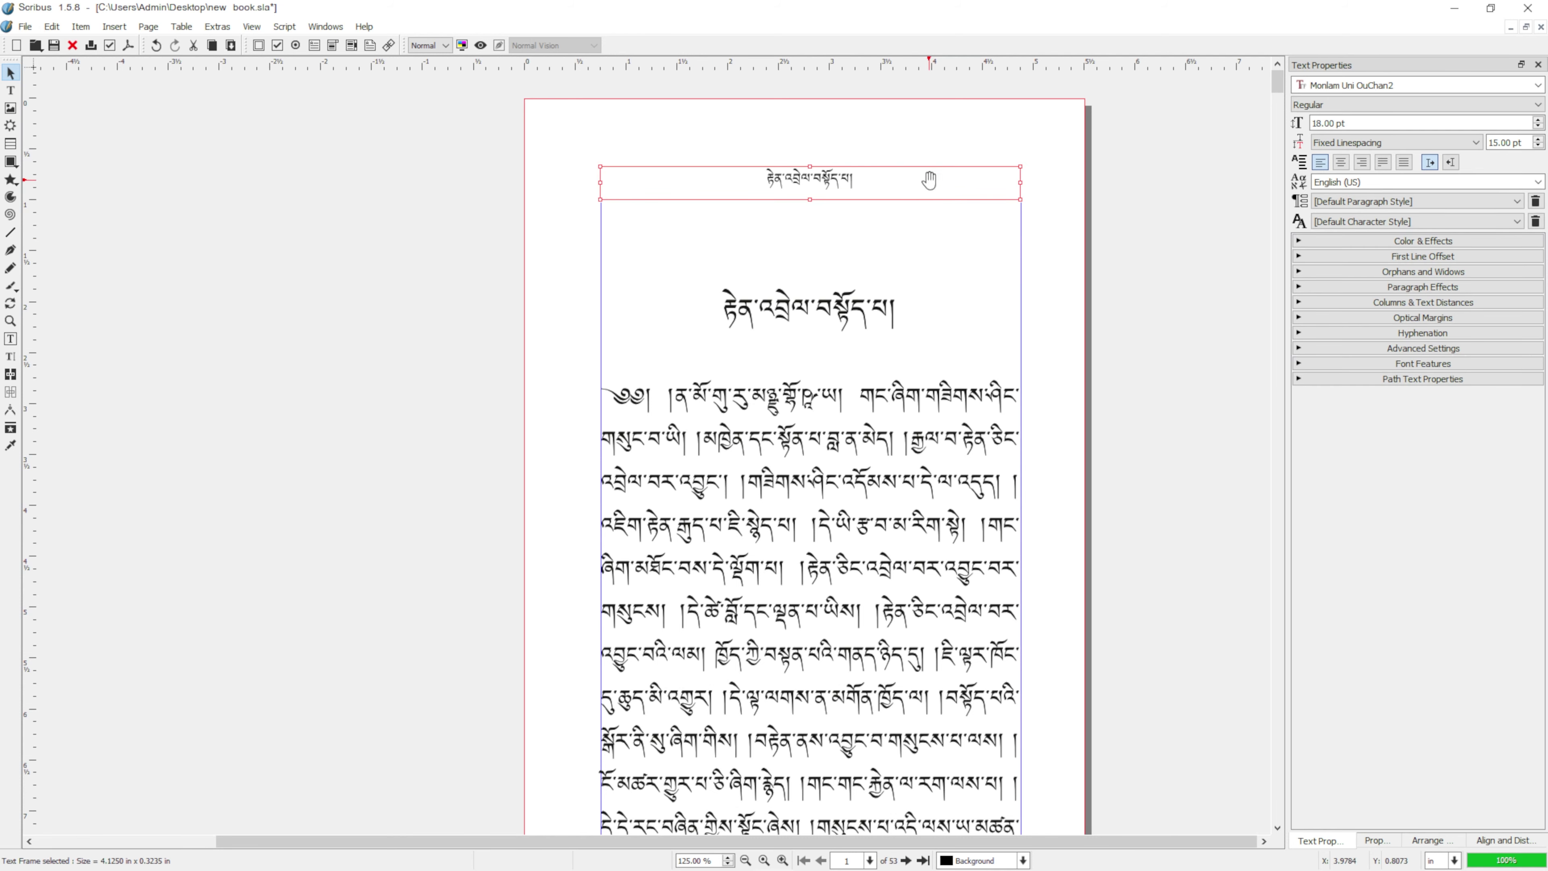
pyautogui.scroll(-15, 1135, 314)
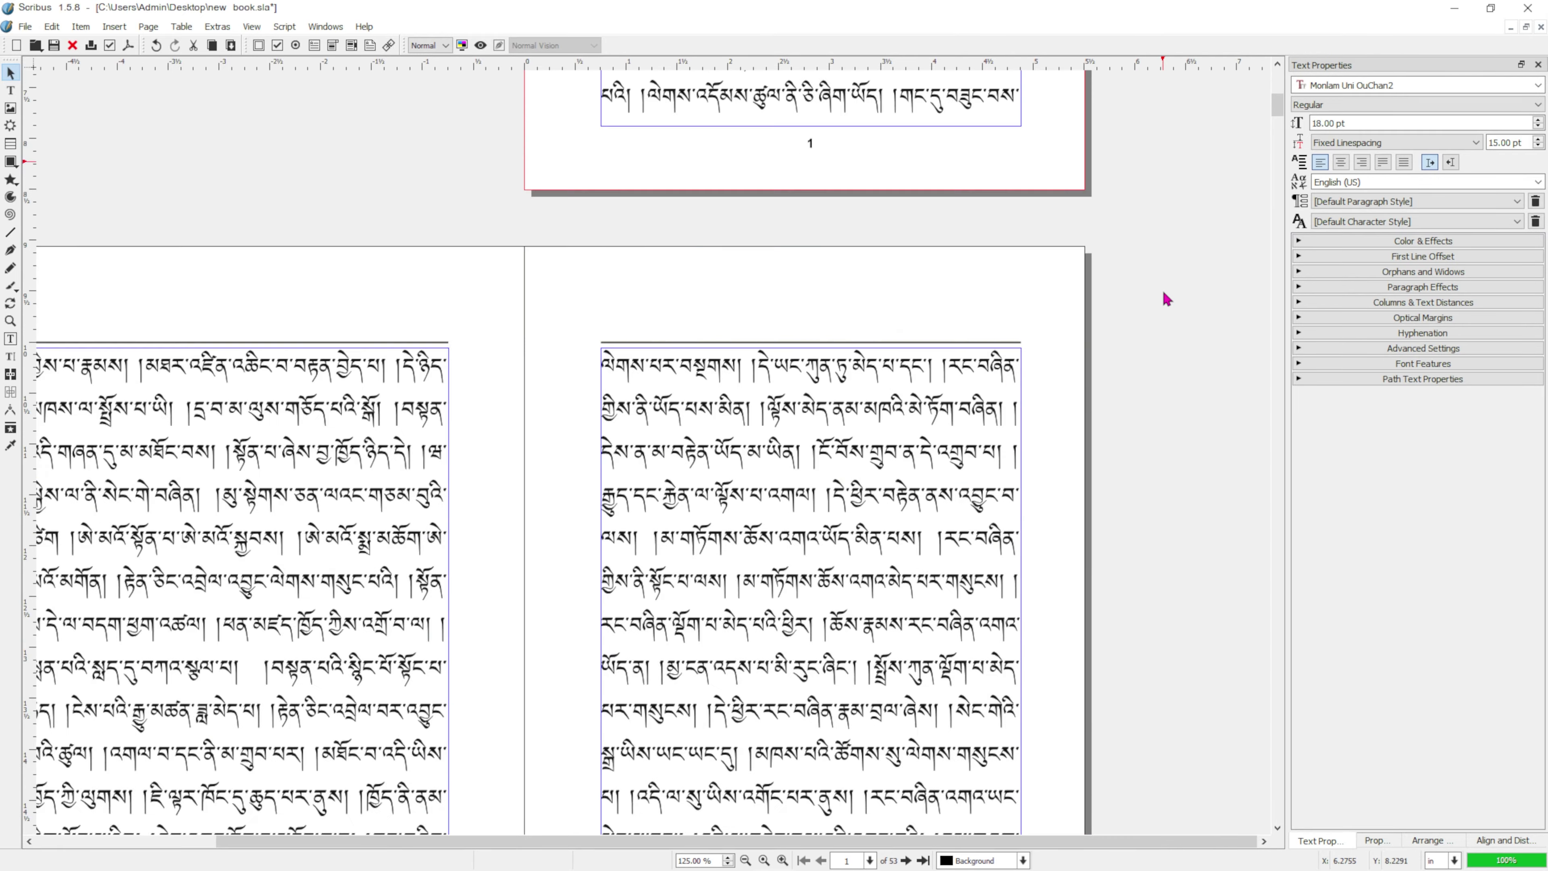
# Step: Find where the first chapter ends and set up a Multiple Duplicate of page 1's chapter-name frame by a custom page range
pyautogui.scroll(-15, 1168, 293)
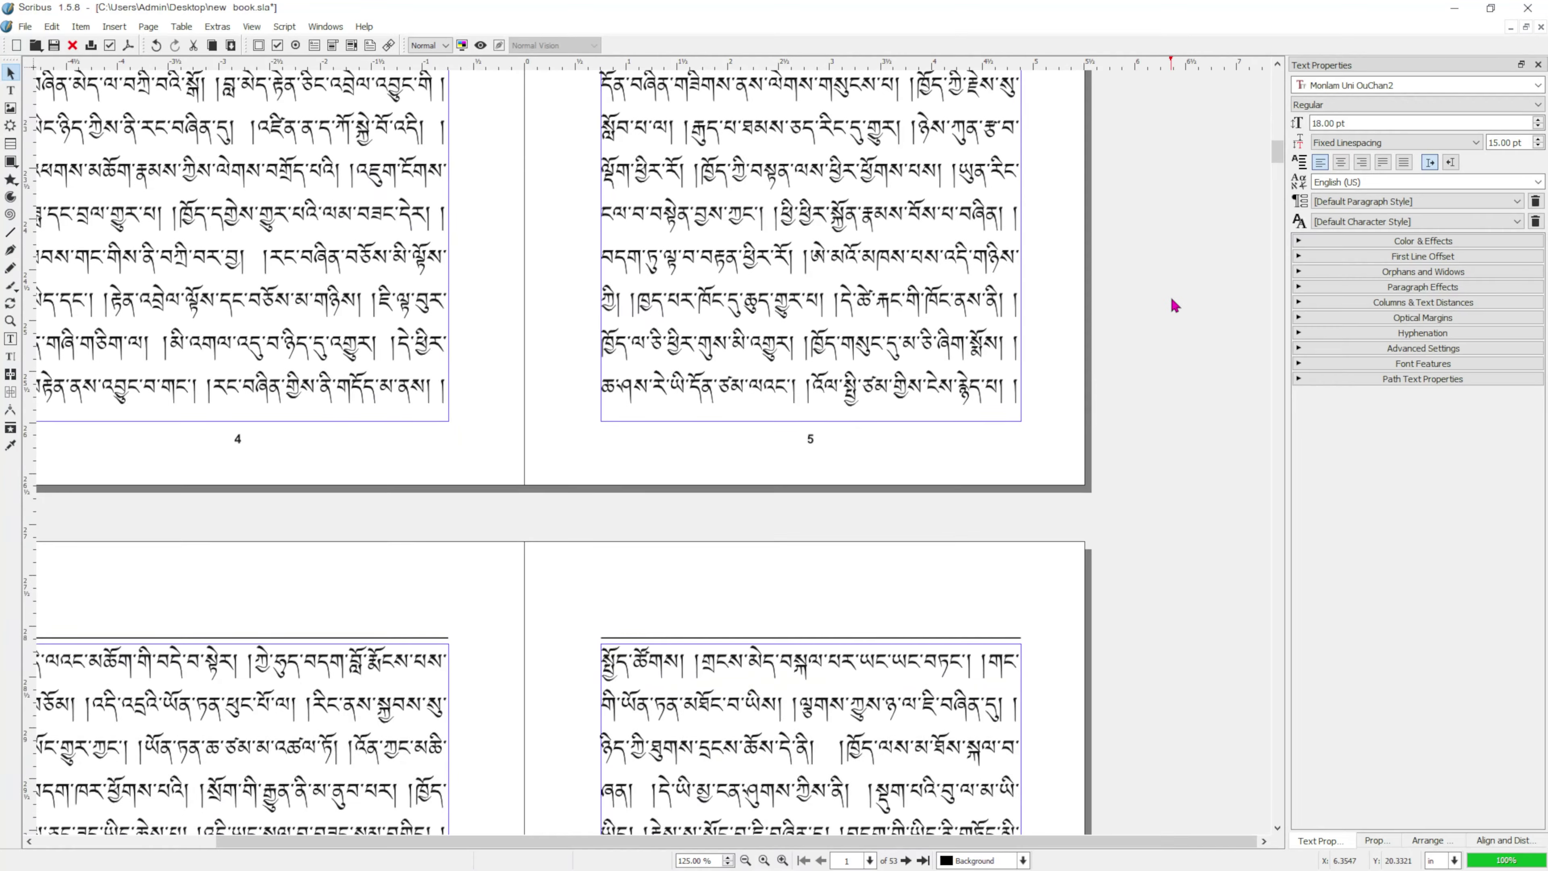
pyautogui.scroll(-15, 1168, 315)
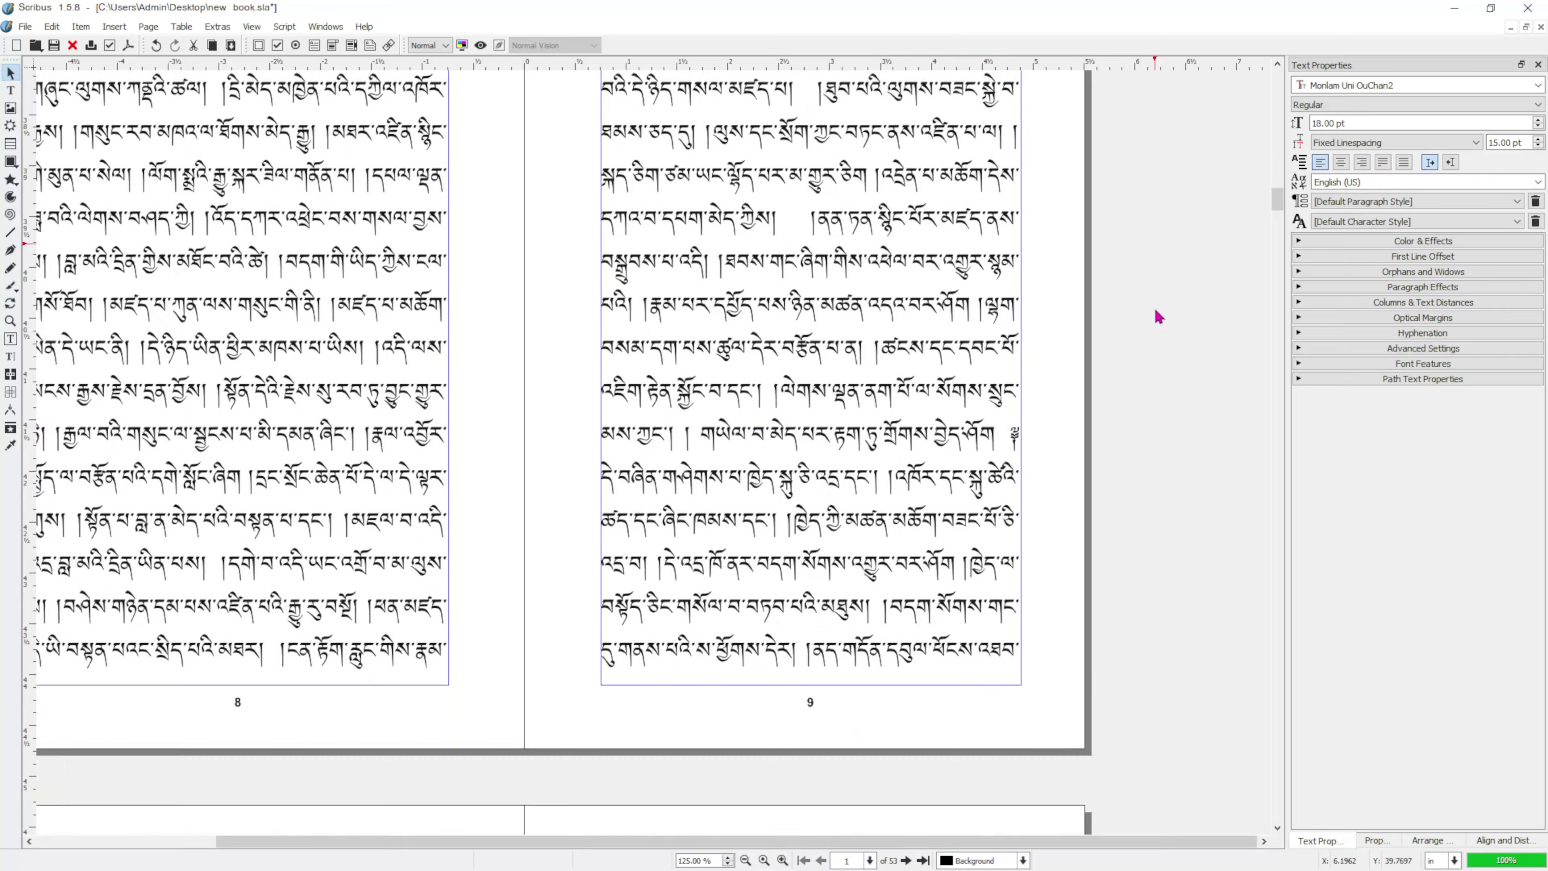
pyautogui.scroll(-1, 1156, 309)
pyautogui.scroll(1, 1155, 309)
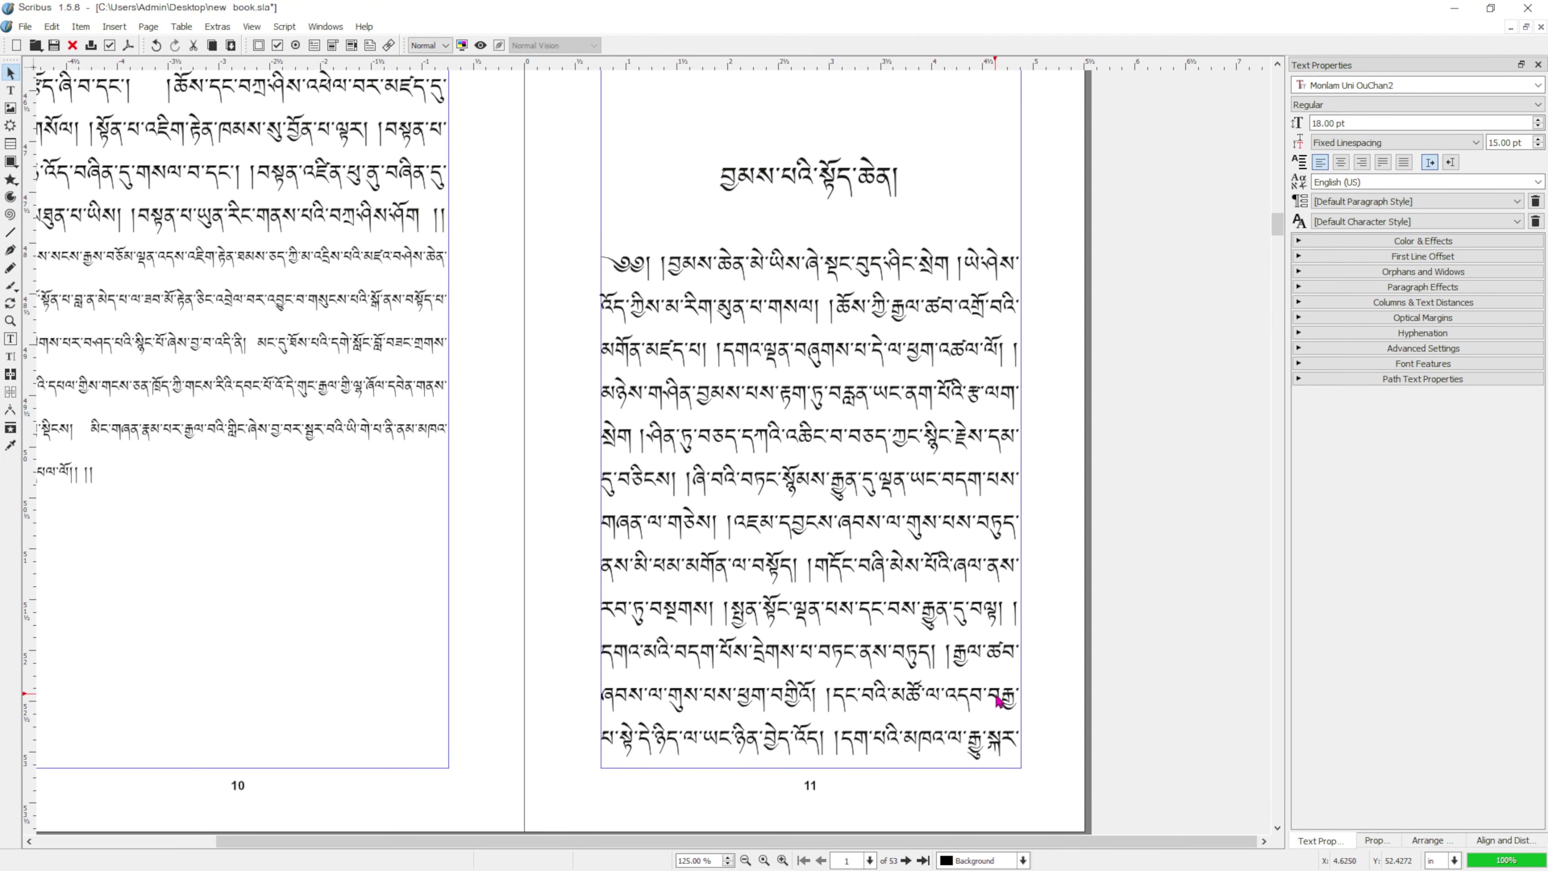
pyautogui.scroll(2, 1020, 695)
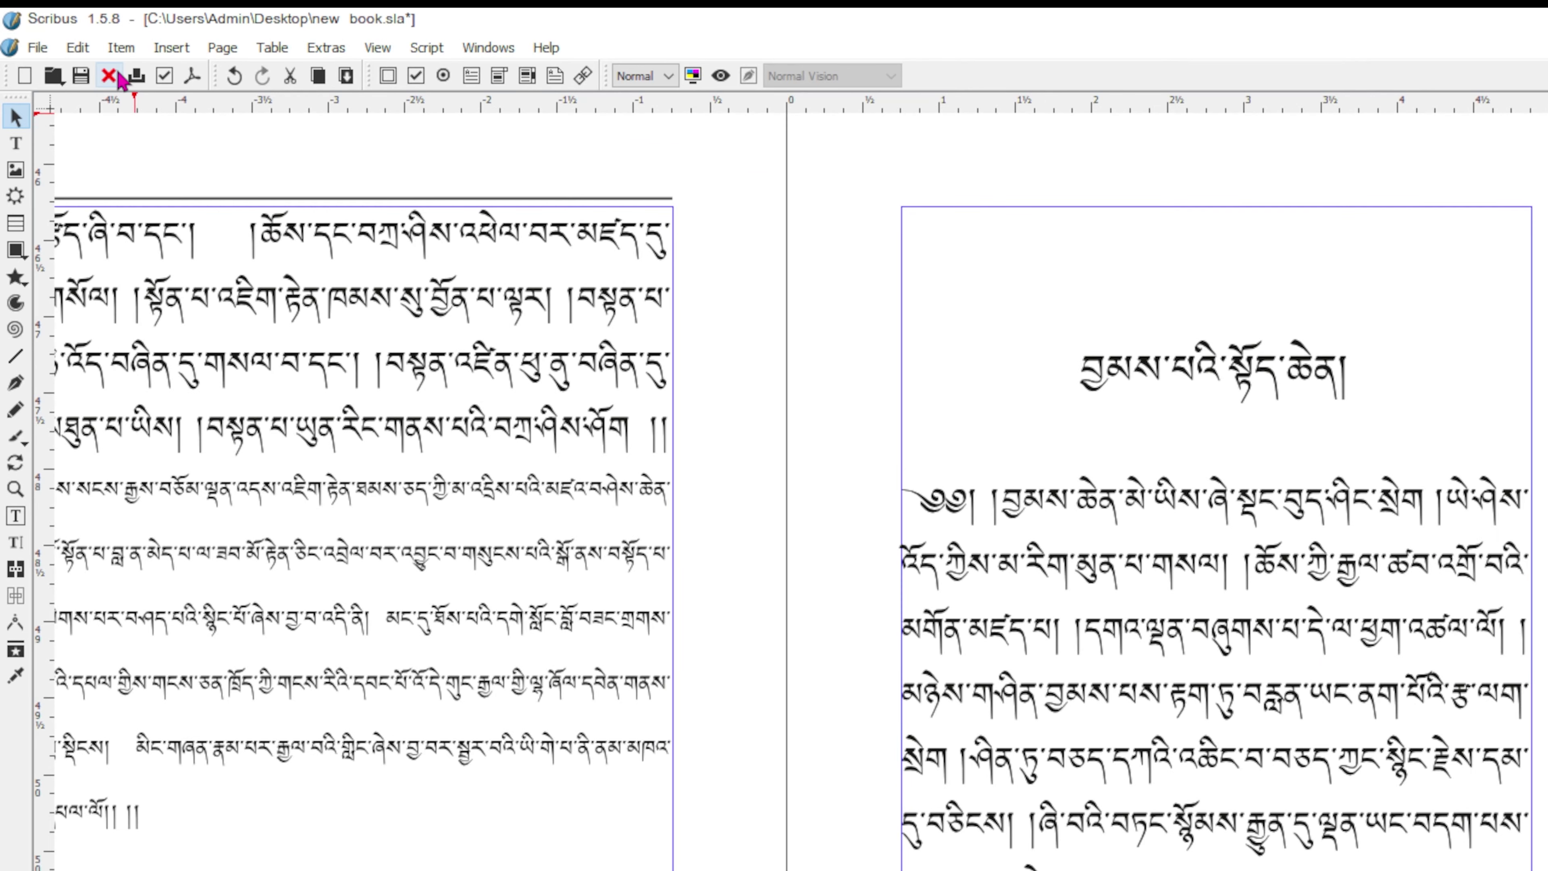
pyautogui.click(81, 27)
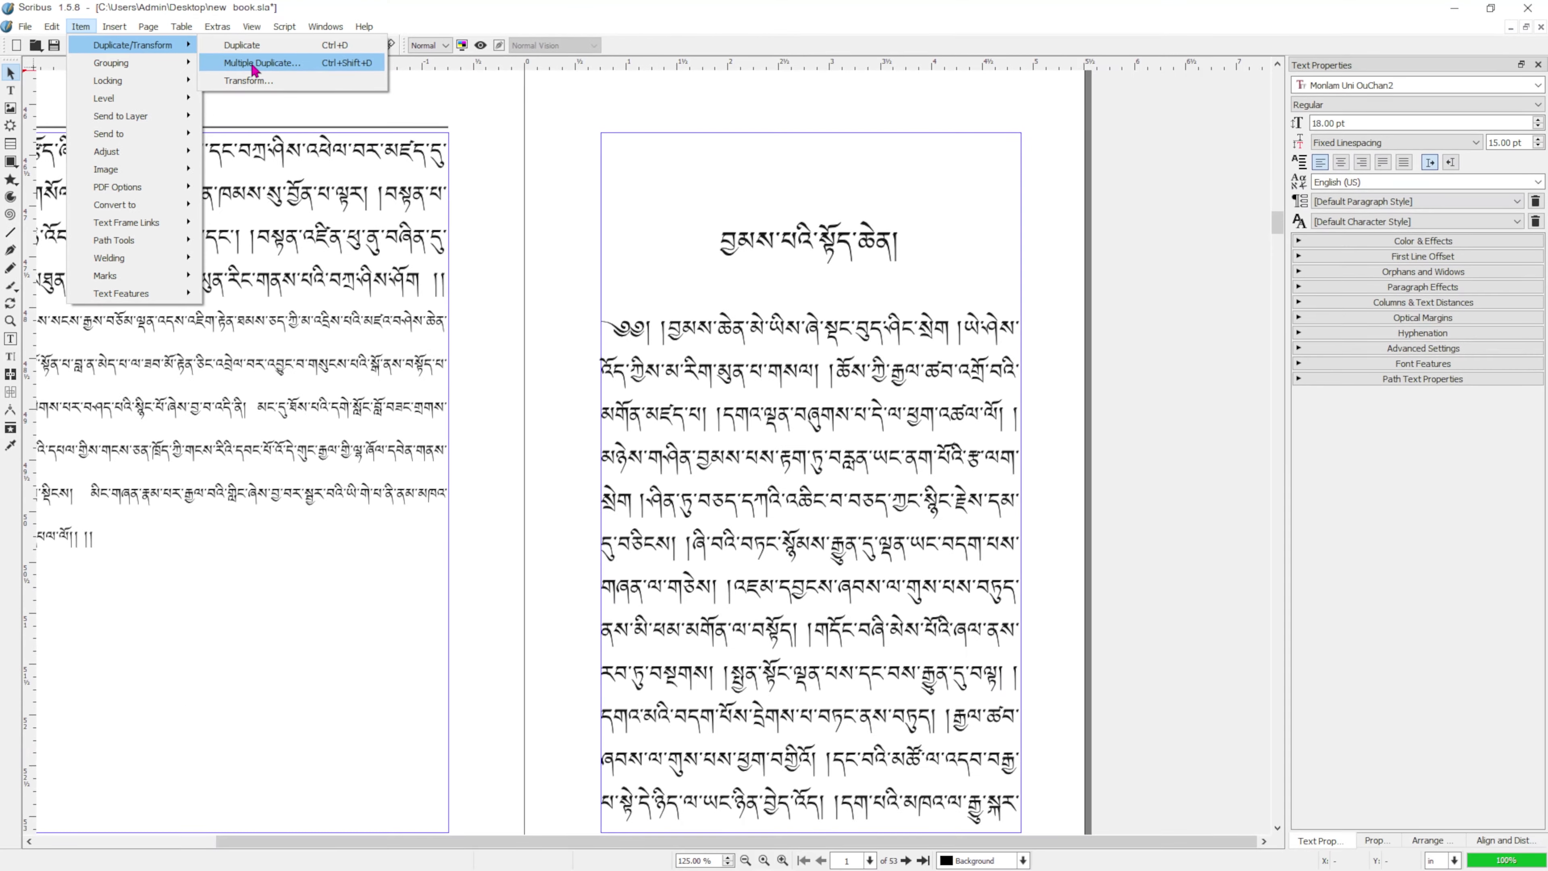
pyautogui.click(381, 105)
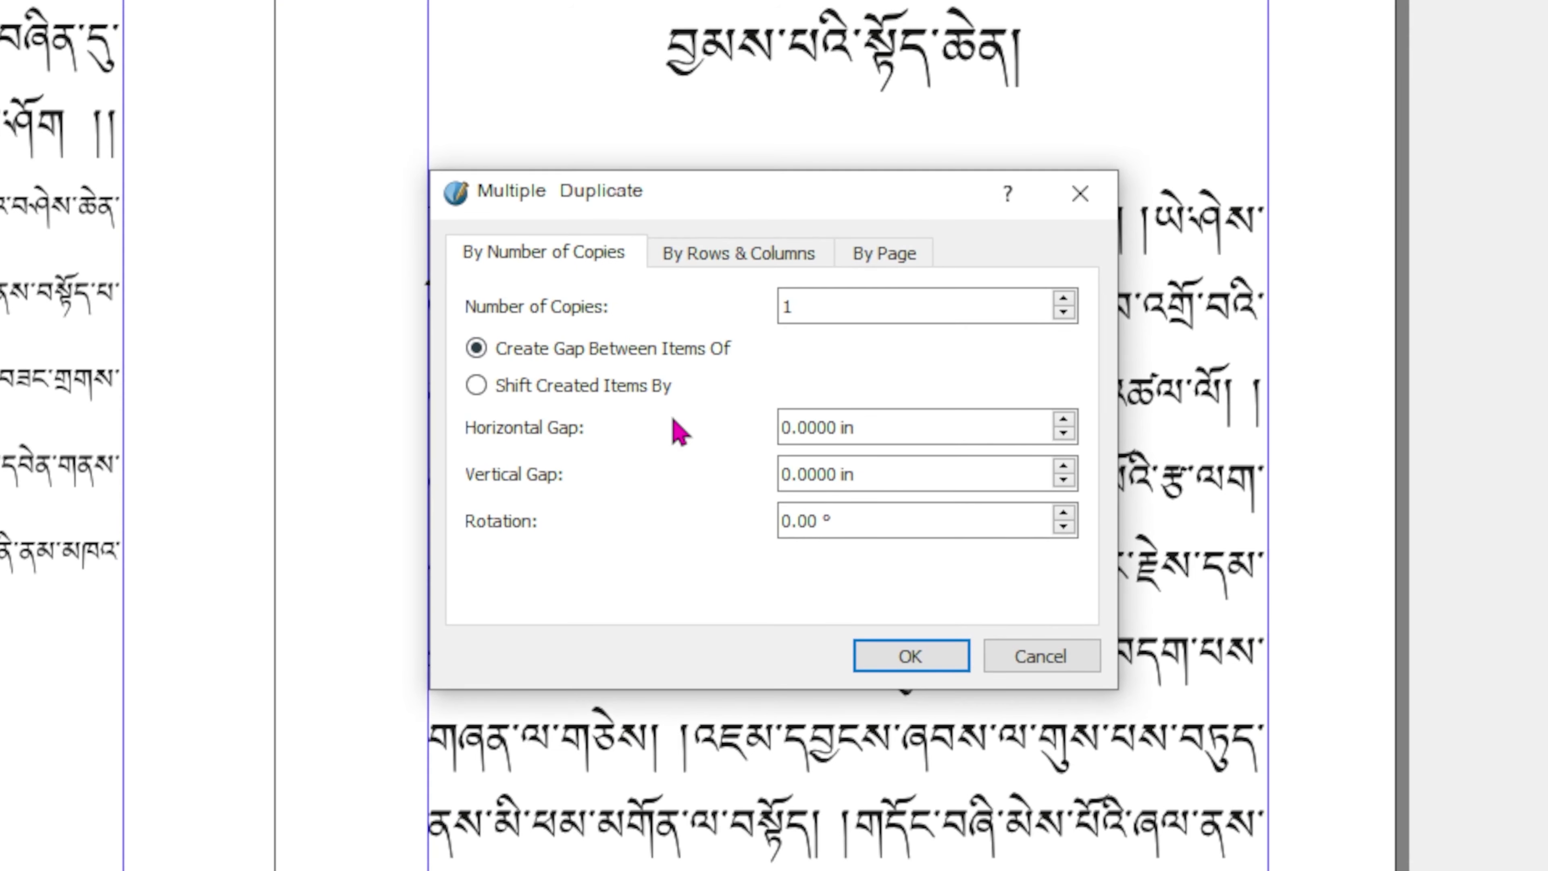
pyautogui.click(878, 256)
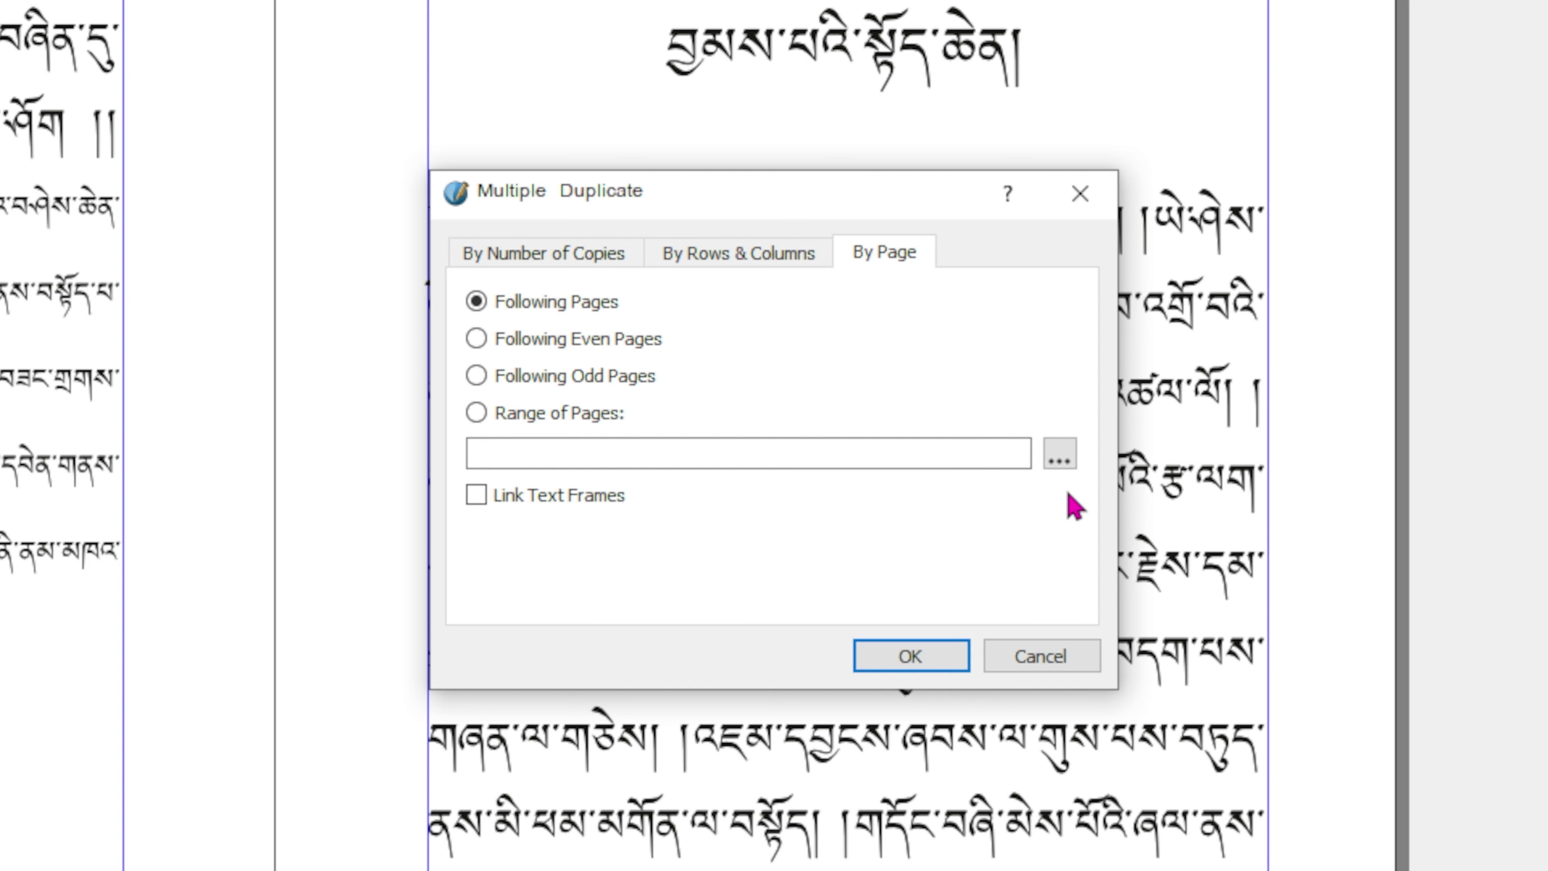
pyautogui.click(1061, 458)
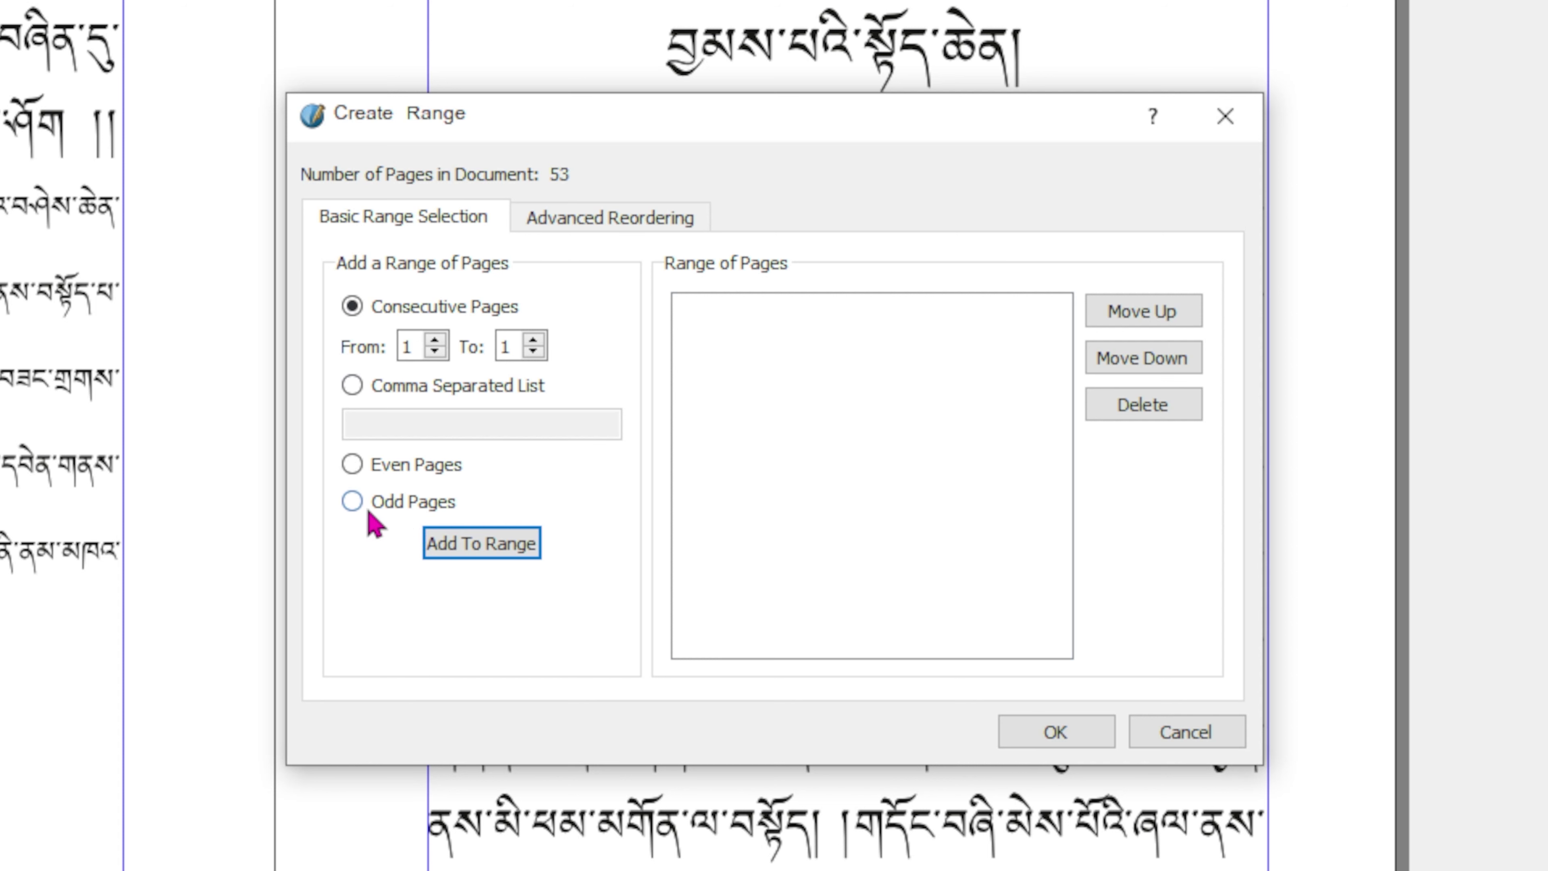
# Step: Fill the duplication range with all odd pages and select the page numbers from 13 onward in it
pyautogui.click(354, 503)
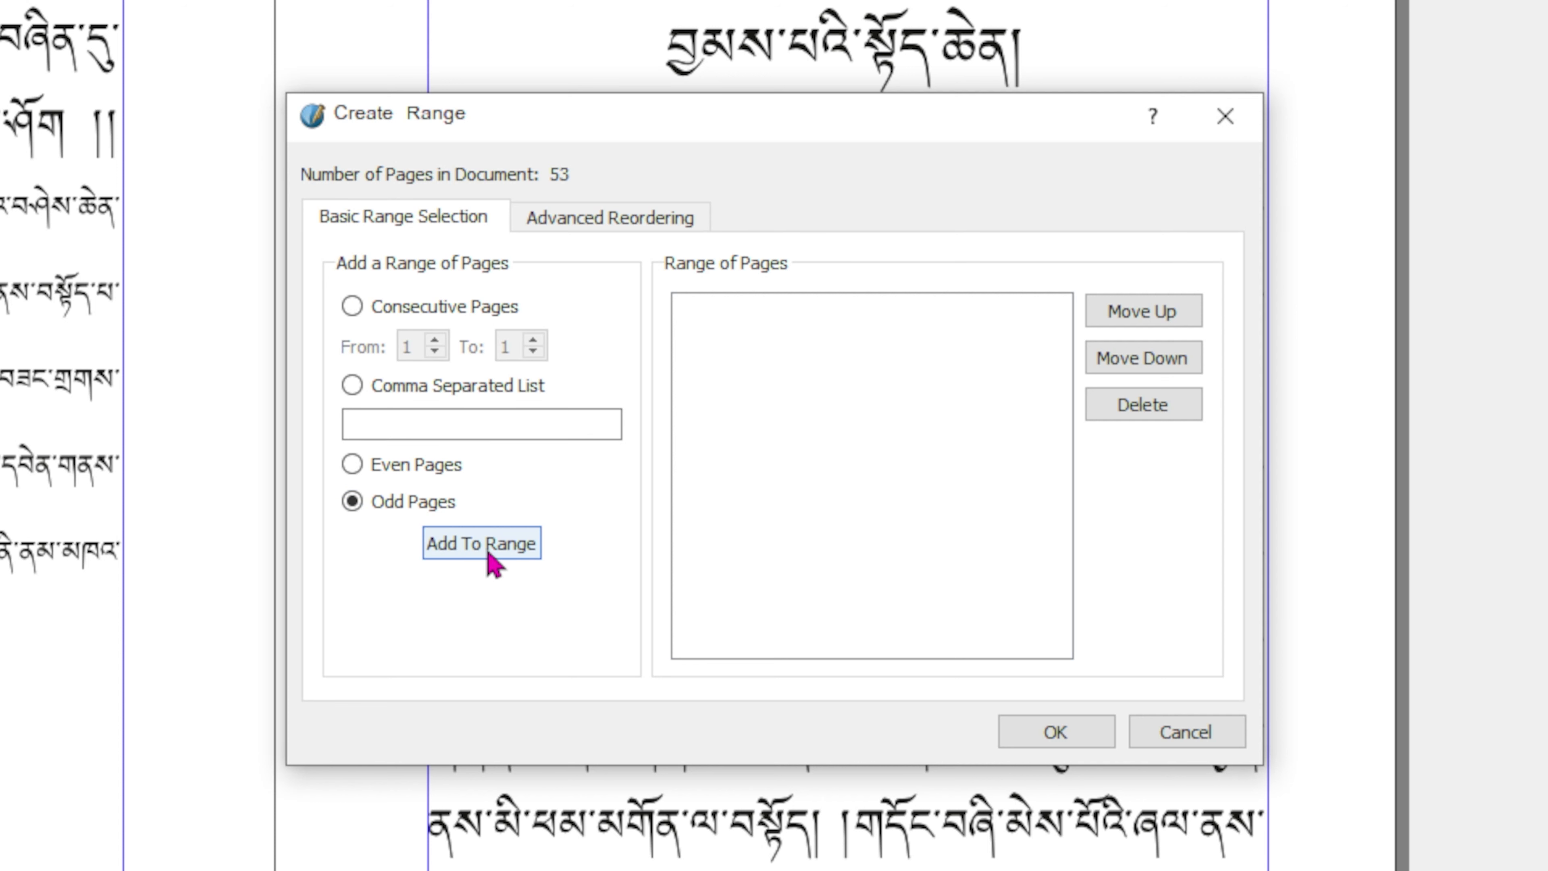
pyautogui.click(500, 550)
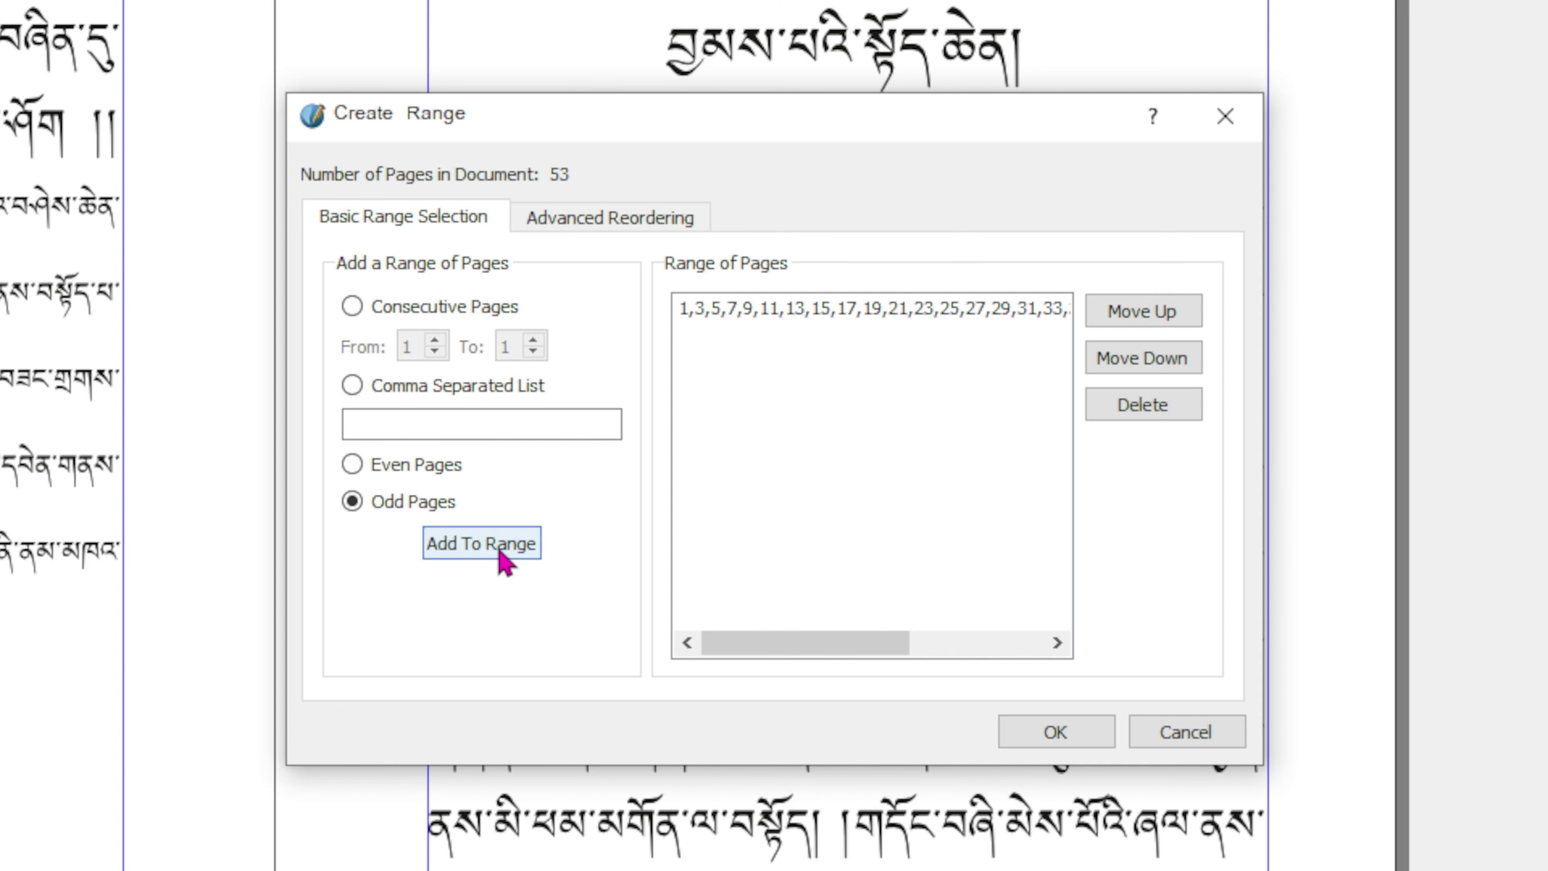
pyautogui.click(1039, 747)
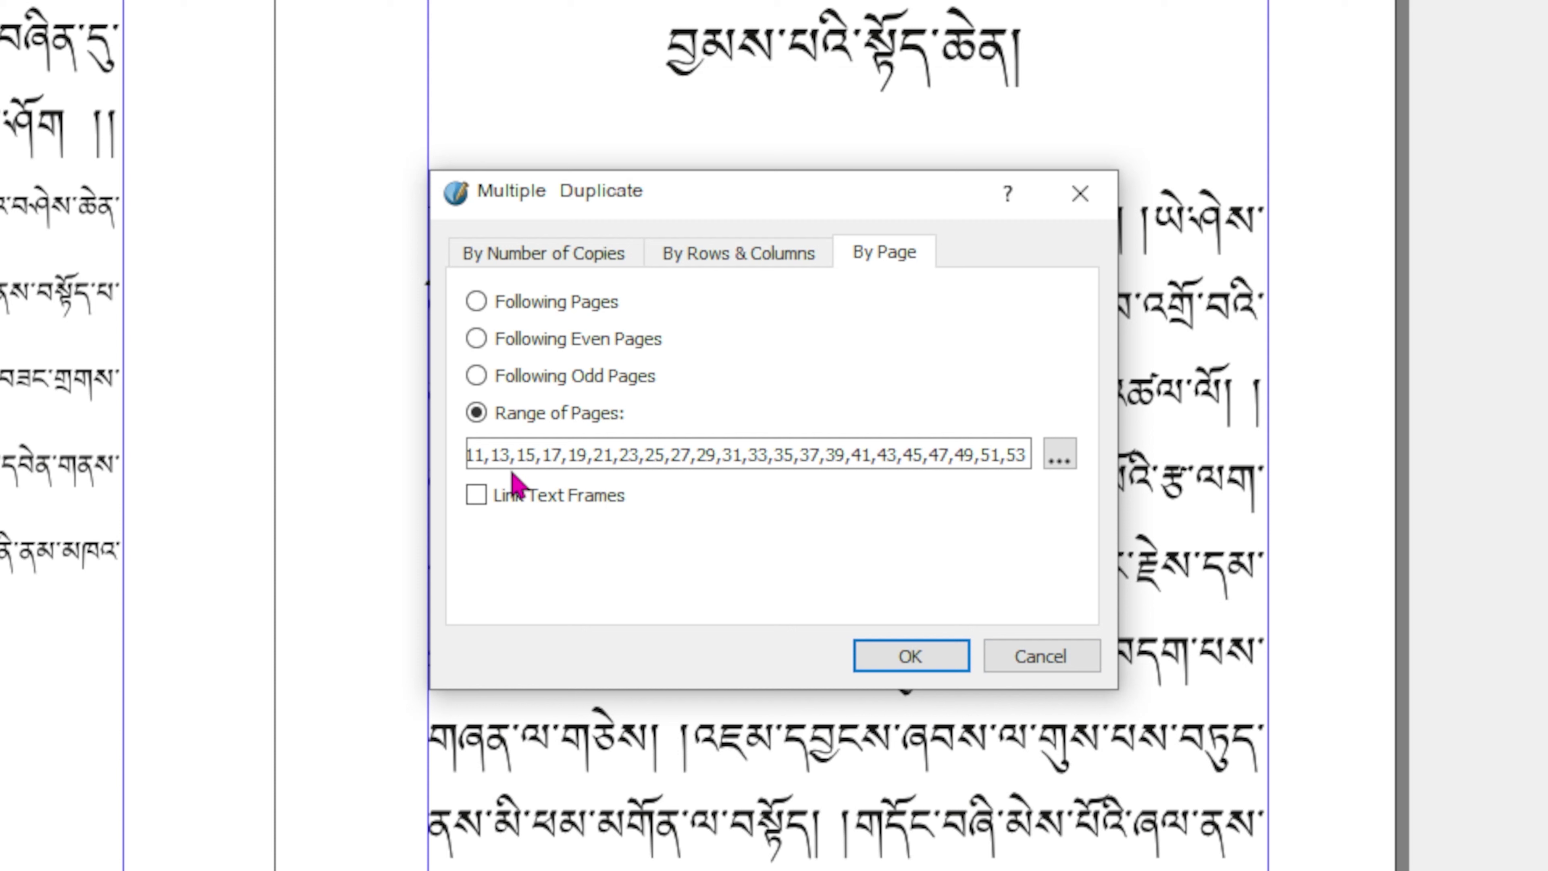
pyautogui.click(493, 455)
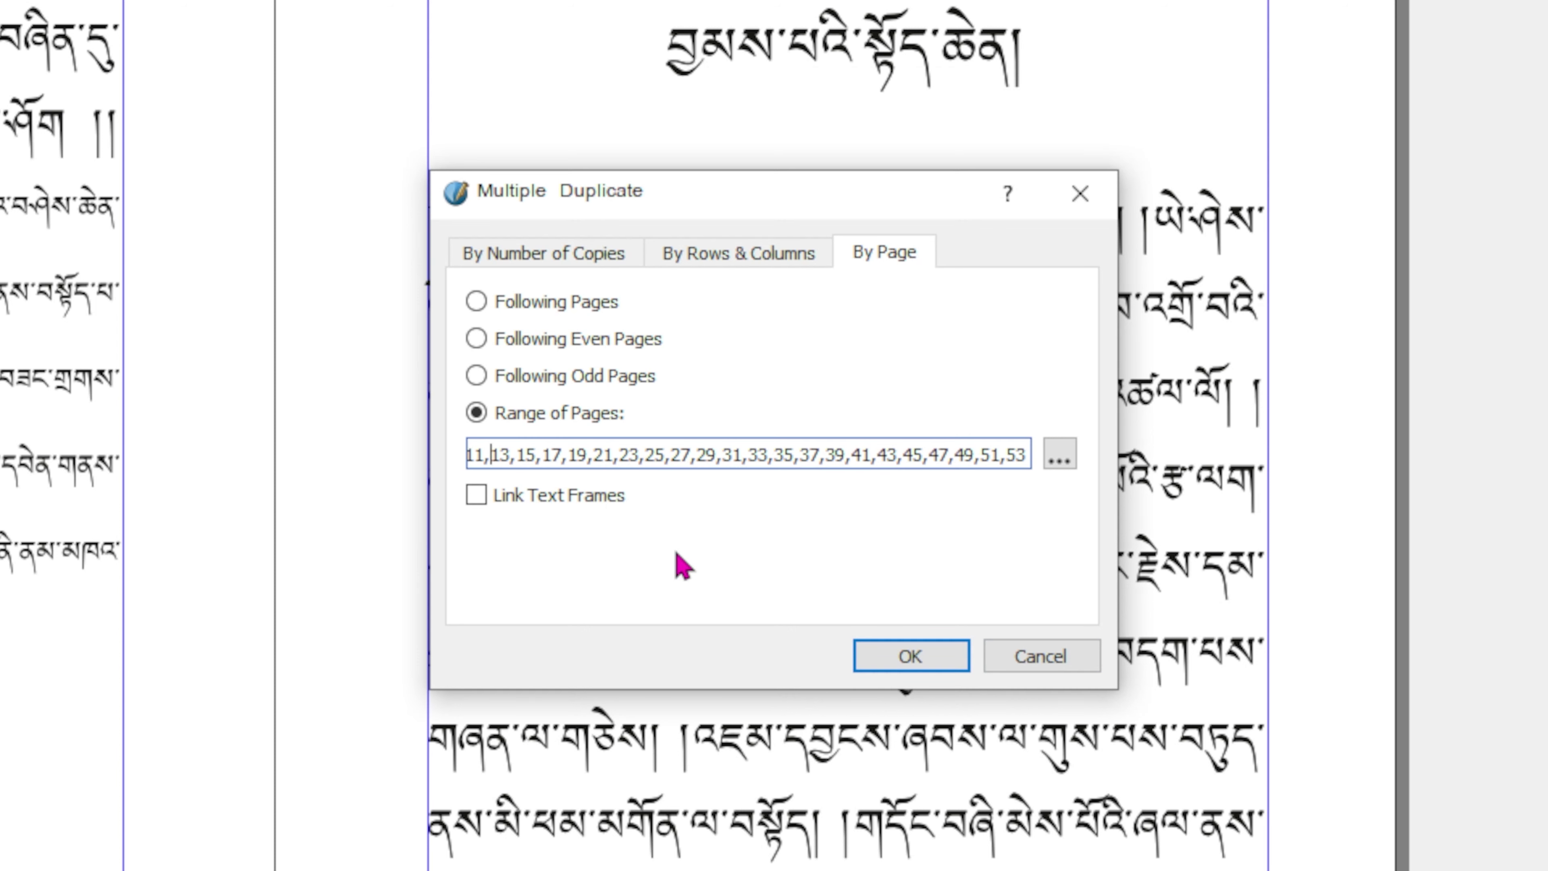
pyautogui.hotkey('shift', 'Right')
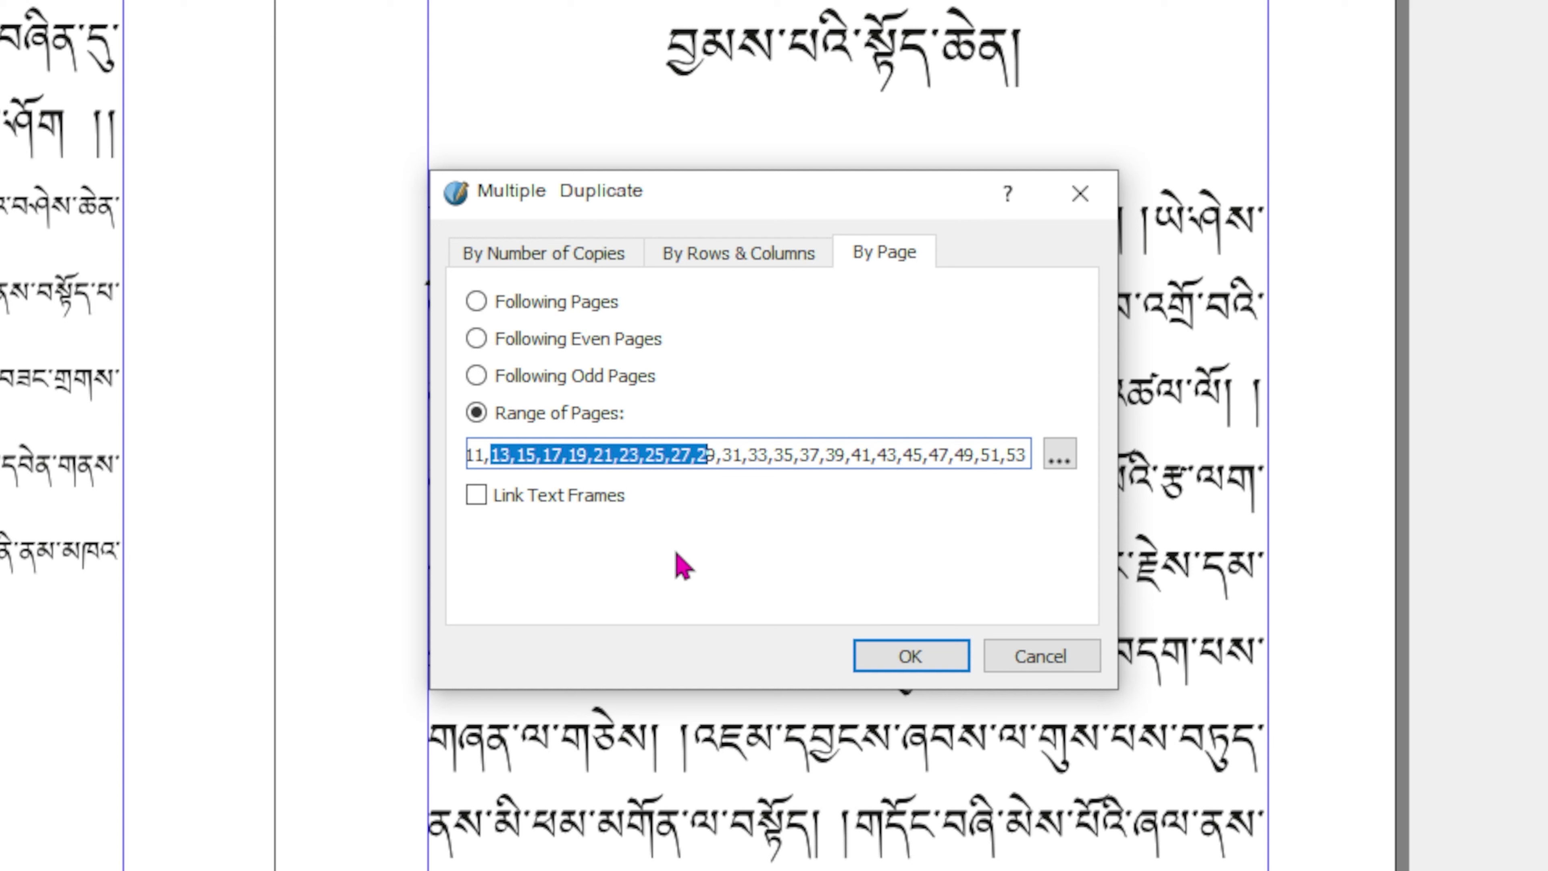
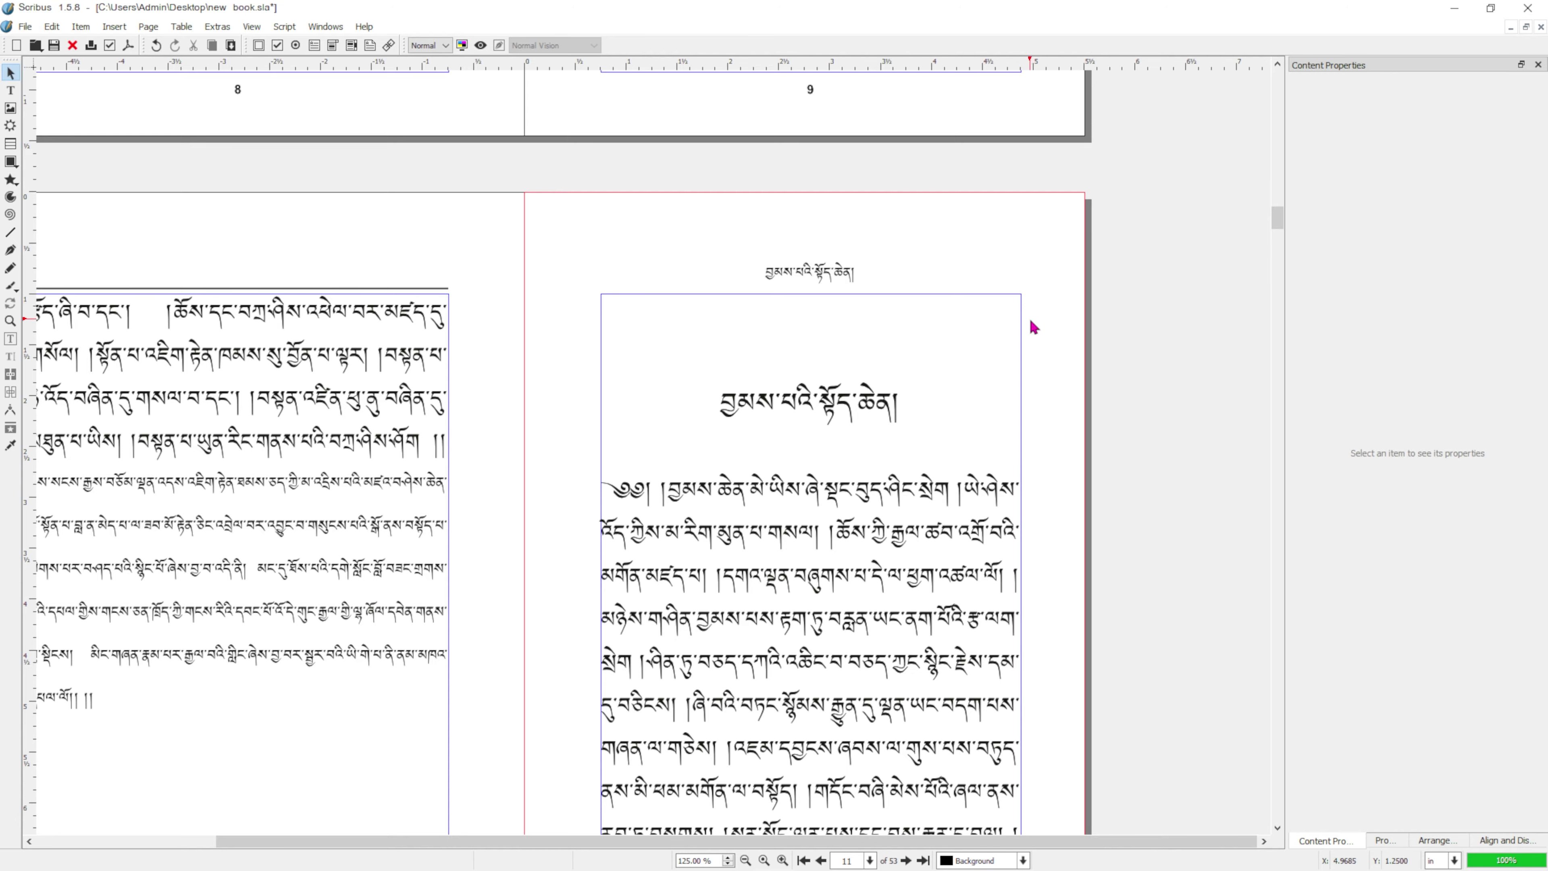
# Step: Set up a Multiple Duplicate of page 11's chapter-name frame by page, pasting the copied odd-page range from 13 to 53
pyautogui.click(910, 269)
pyautogui.scroll(-20, 1088, 334)
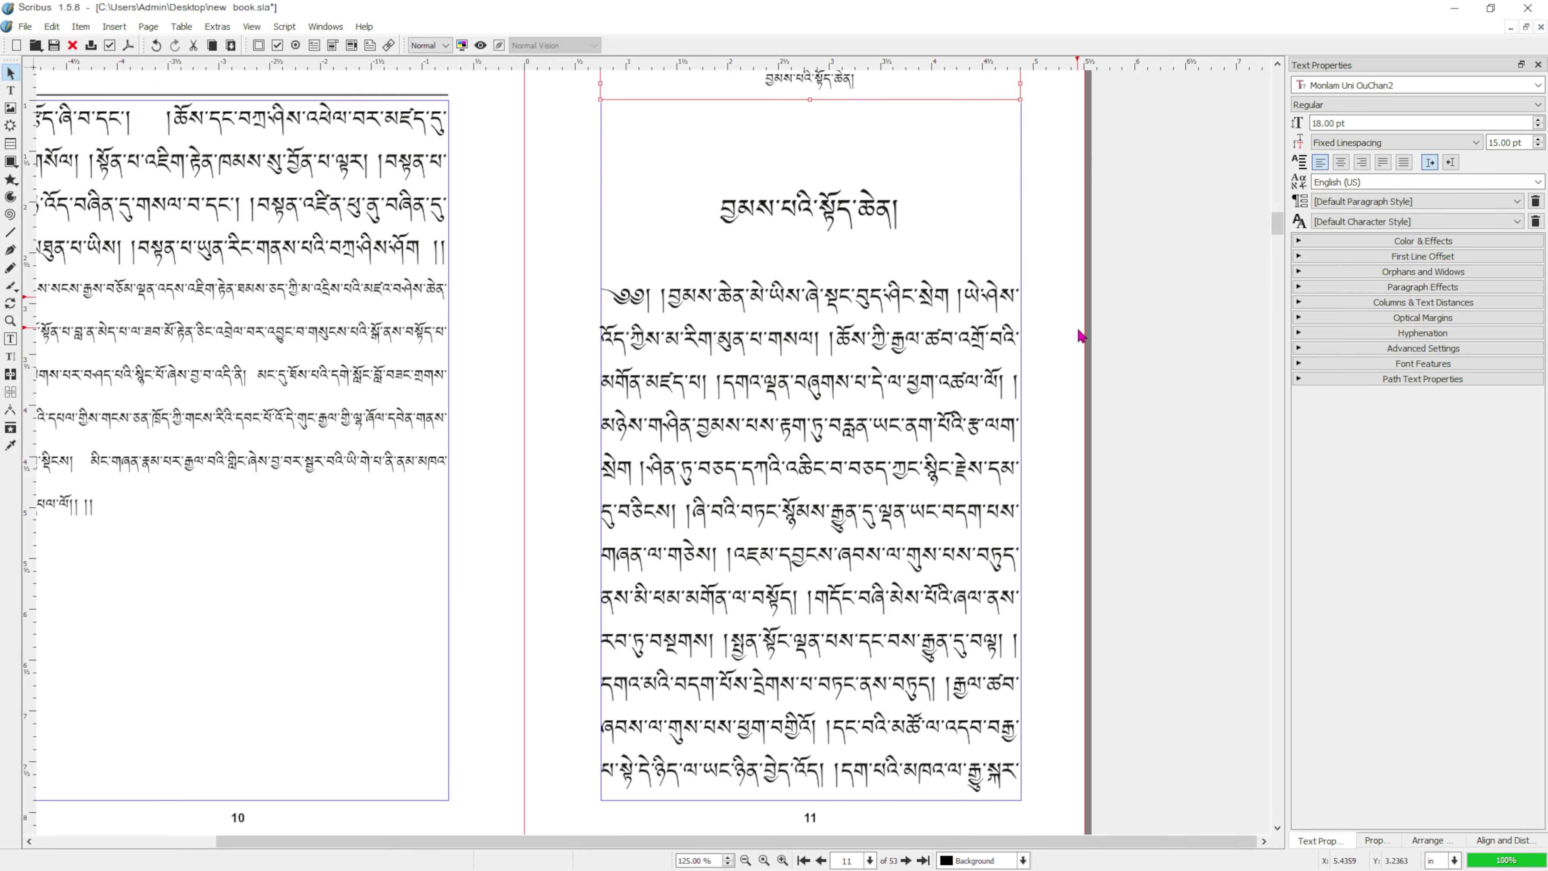
pyautogui.scroll(-20, 1088, 334)
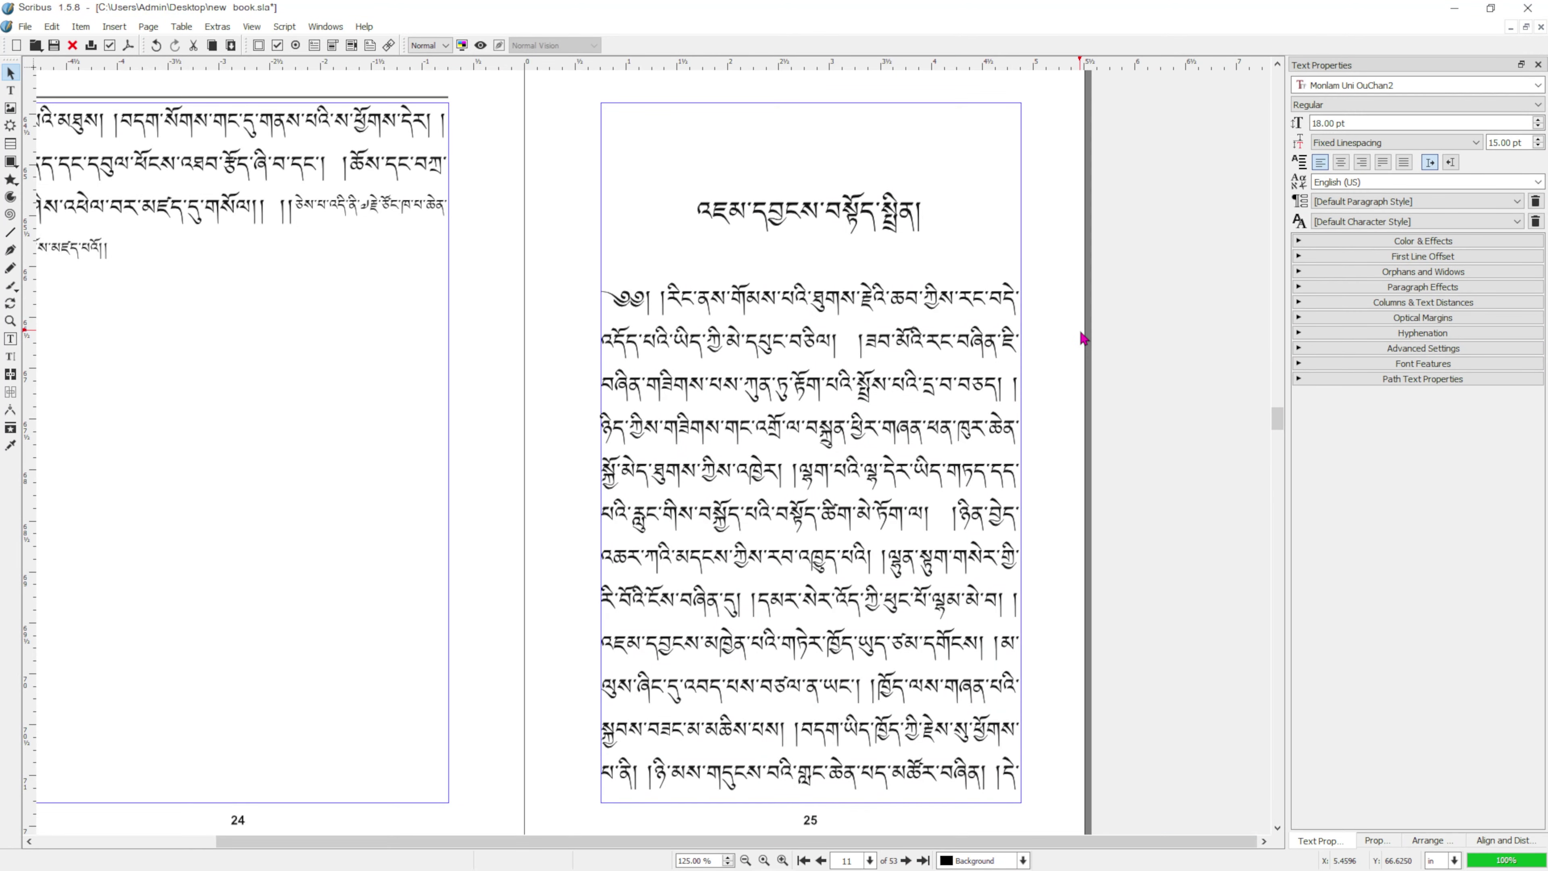
pyautogui.scroll(1, 1093, 337)
pyautogui.scroll(1, 1094, 337)
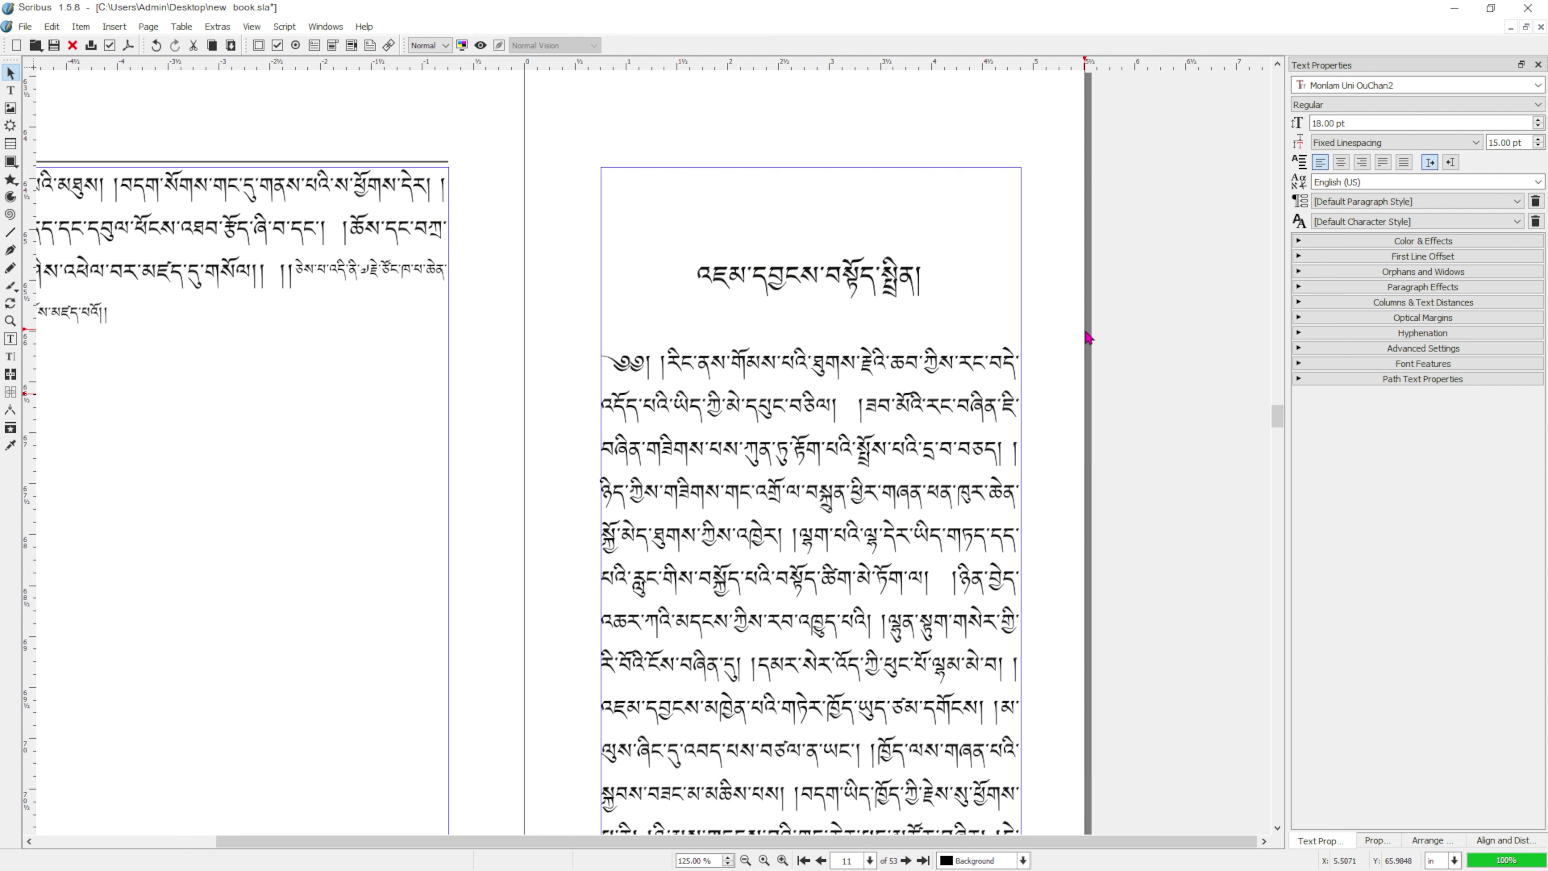
pyautogui.hotkey('ctrl', 'shift', 'alt', 'd')
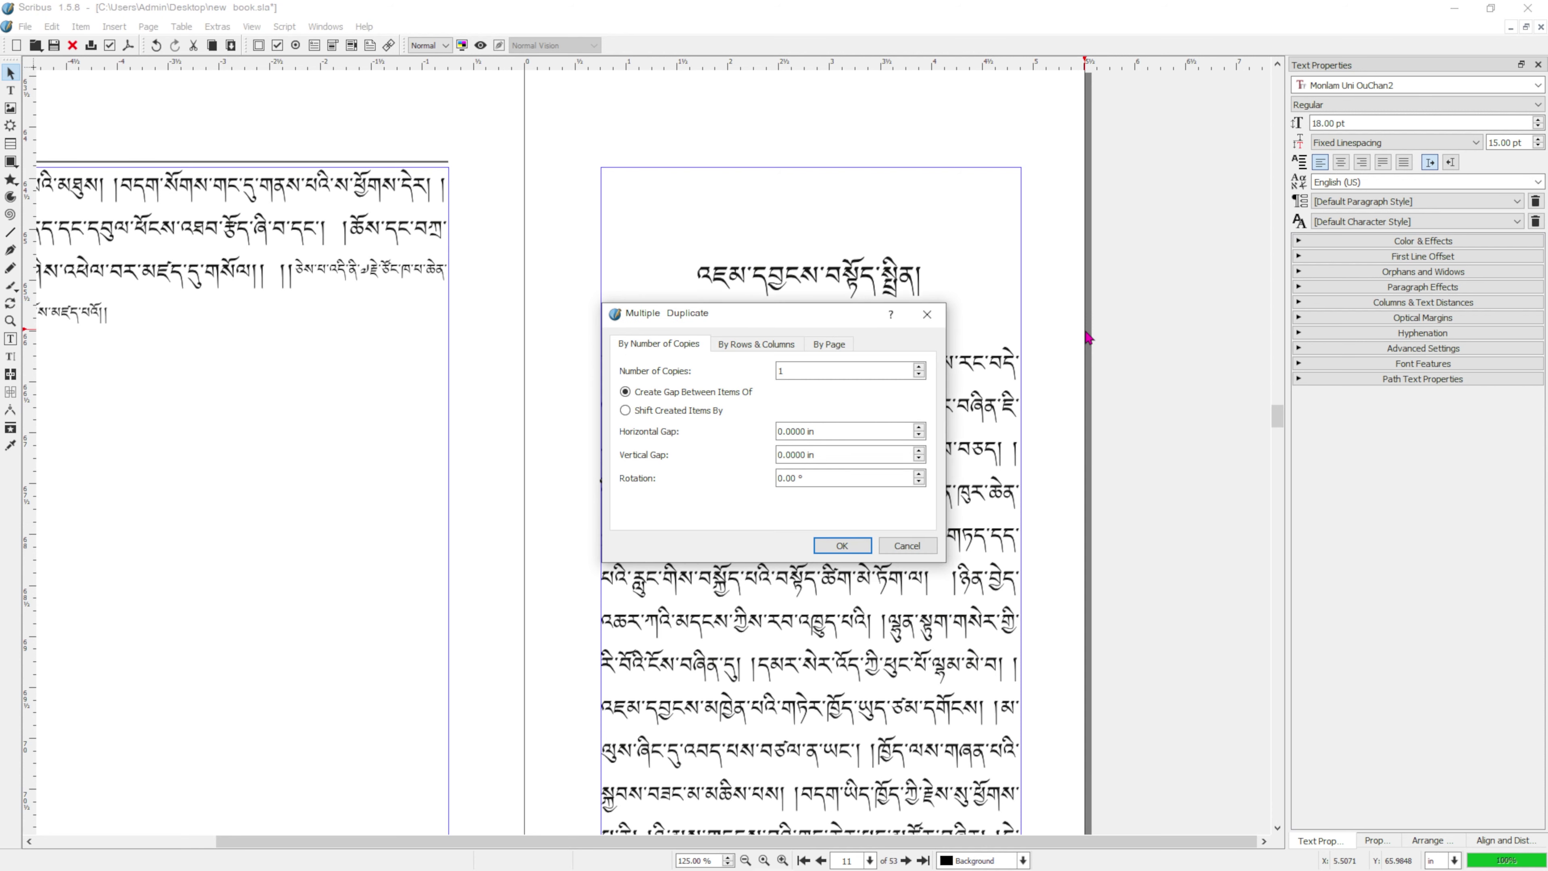
pyautogui.click(840, 346)
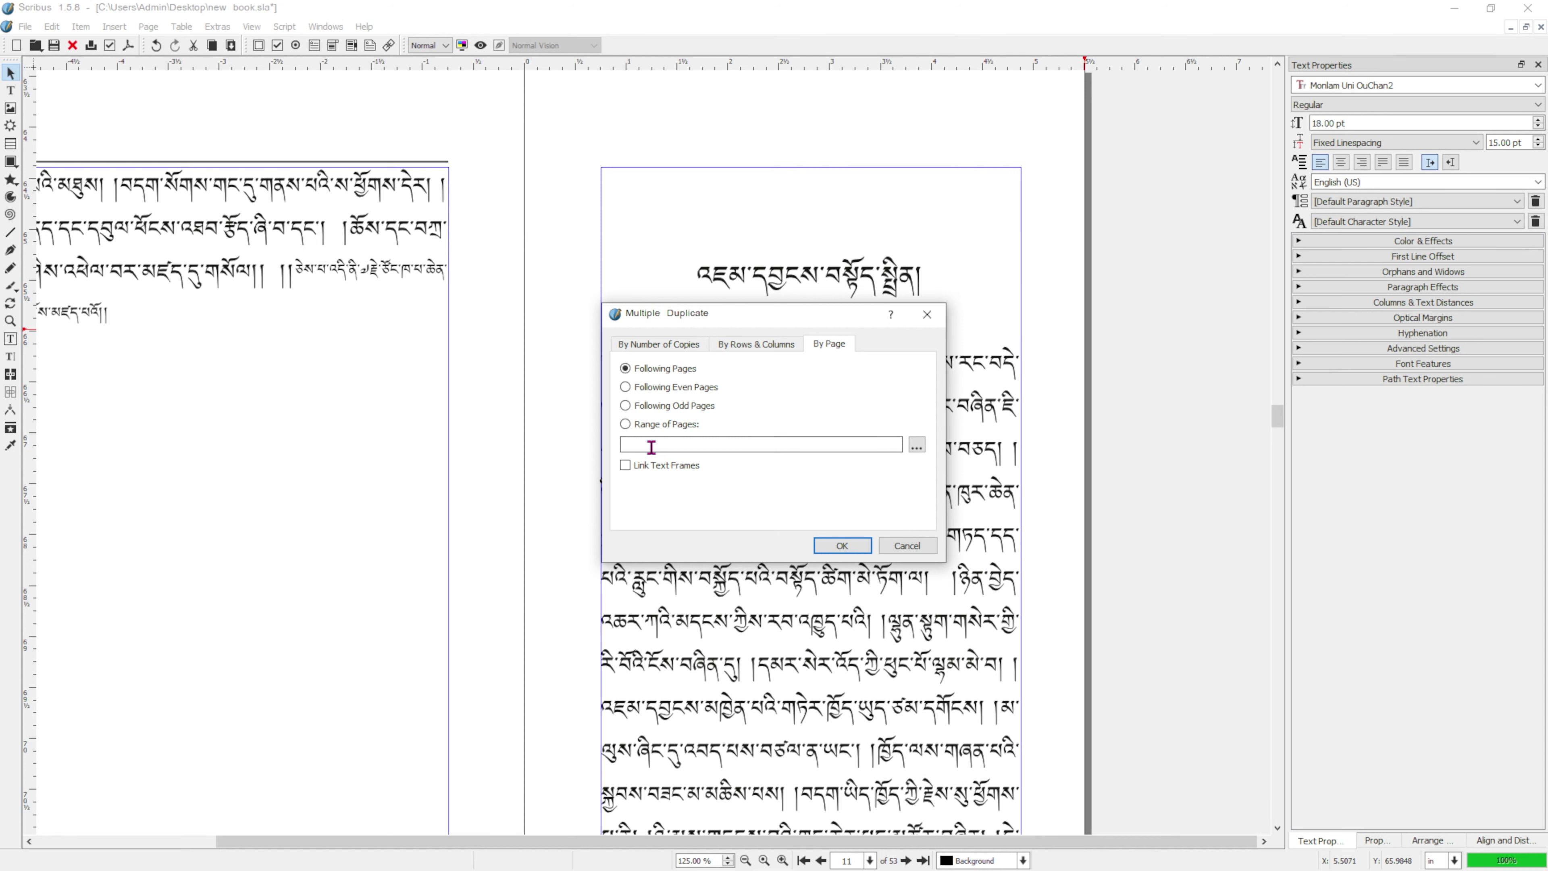
pyautogui.press('super+v')
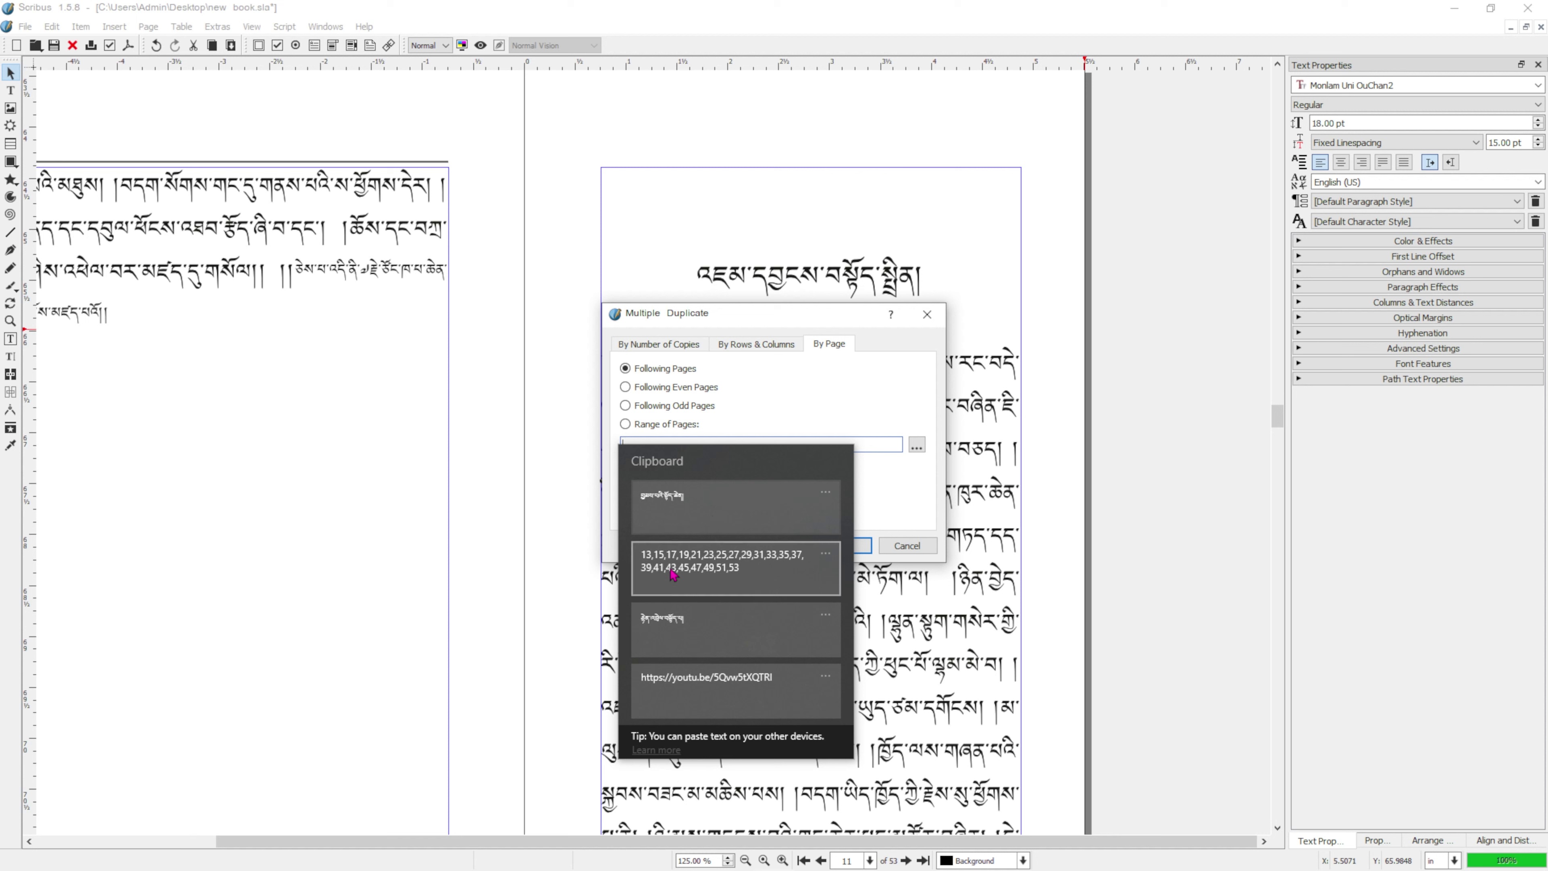
pyautogui.click(683, 570)
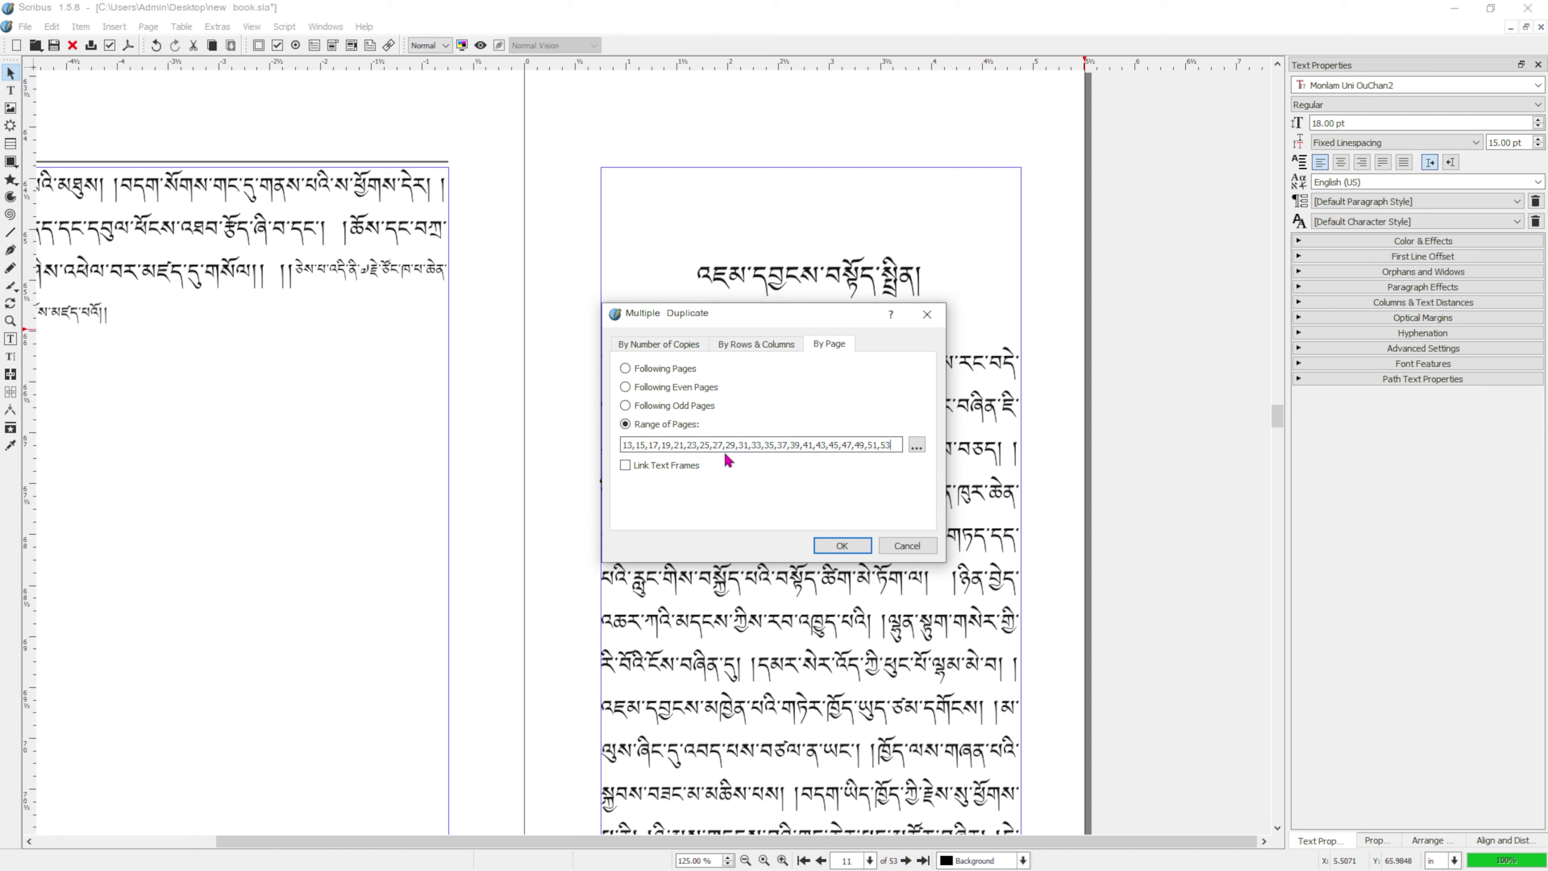
# Step: Trim the page range to 13,15,17,19,21,23,25 and duplicate the chapter-name frame onto those pages
pyautogui.click(715, 445)
pyautogui.hotkey('shift', 'Right')
pyautogui.hotkey('shift', 'Right')
pyautogui.hotkey('shift', 'Right')
pyautogui.hotkey('shift', 'Right')
pyautogui.hotkey('shift', 'Right')
pyautogui.hotkey('shift', 'Right')
pyautogui.hotkey('shift', 'Right')
pyautogui.hotkey('shift', 'Right')
pyautogui.hotkey('shift', 'Right')
pyautogui.hotkey('shift', 'Right')
pyautogui.hotkey('shift', 'Right')
pyautogui.hotkey('shift', 'Right')
pyautogui.hotkey('shift', 'Right')
pyautogui.hotkey('shift', 'Right')
pyautogui.hotkey('shift', 'Right')
pyautogui.hotkey('shift', 'Right')
pyautogui.hotkey('shift', 'Right')
pyautogui.hotkey('shift', 'Right')
pyautogui.hotkey('shift', 'Right')
pyautogui.hotkey('shift', 'Right')
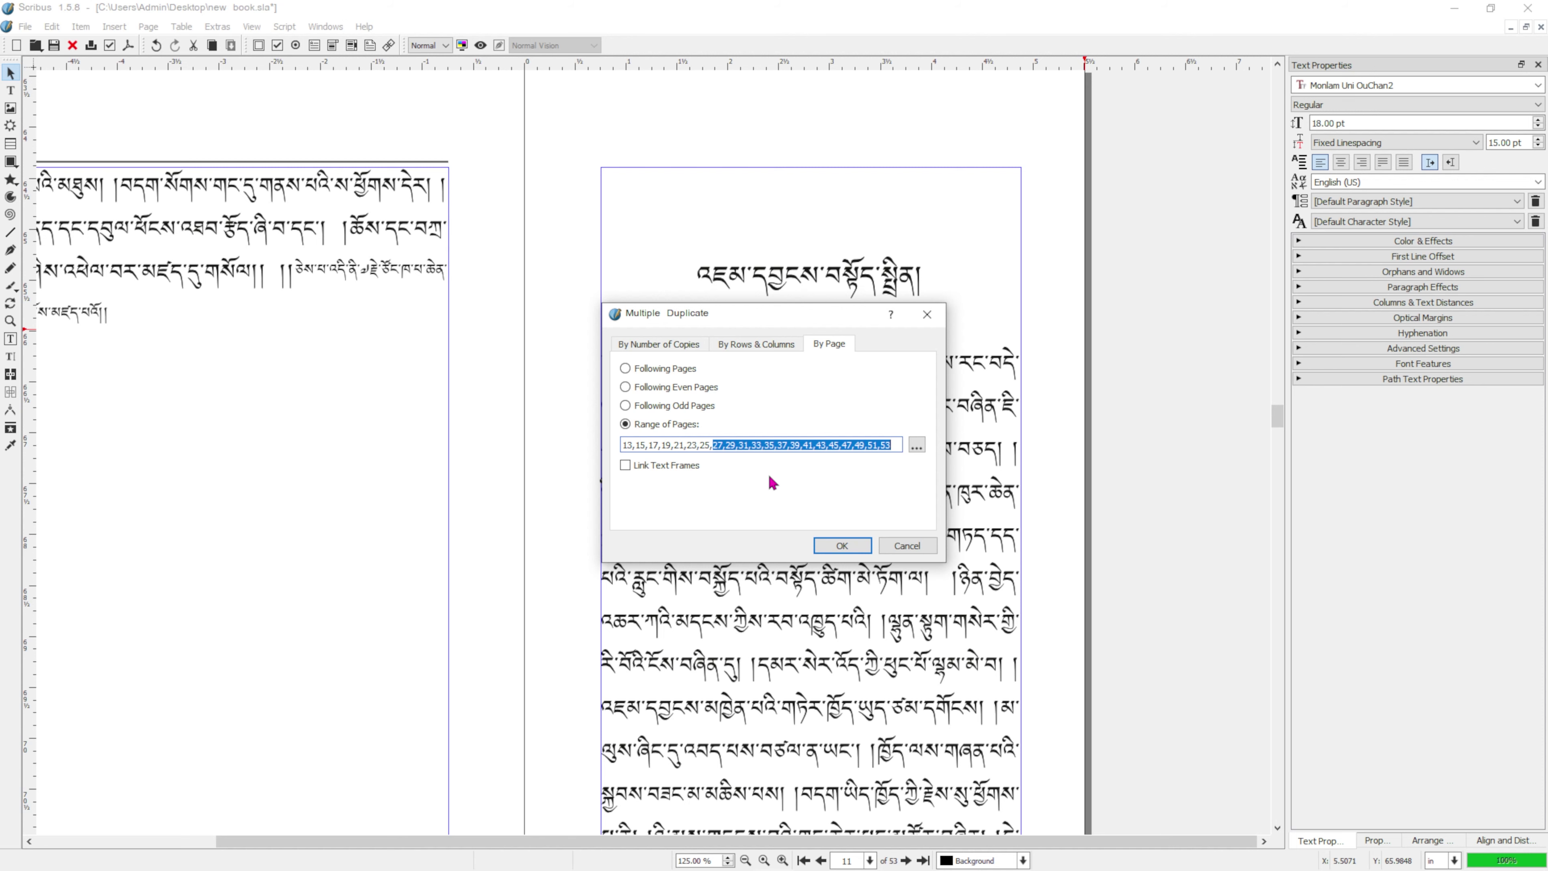
pyautogui.press('BackSpace')
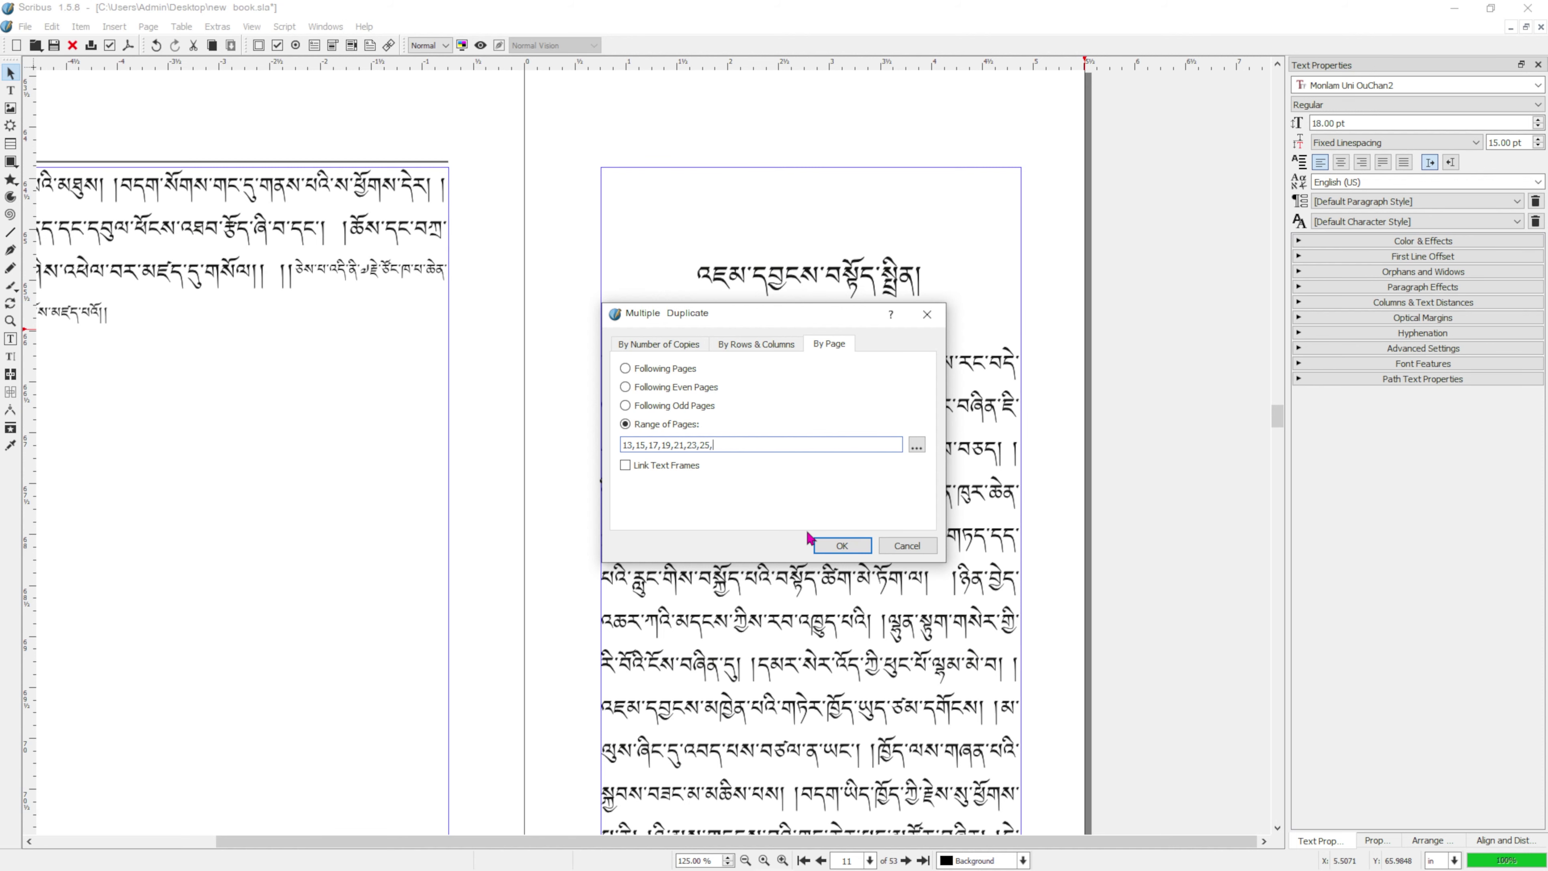
pyautogui.click(844, 546)
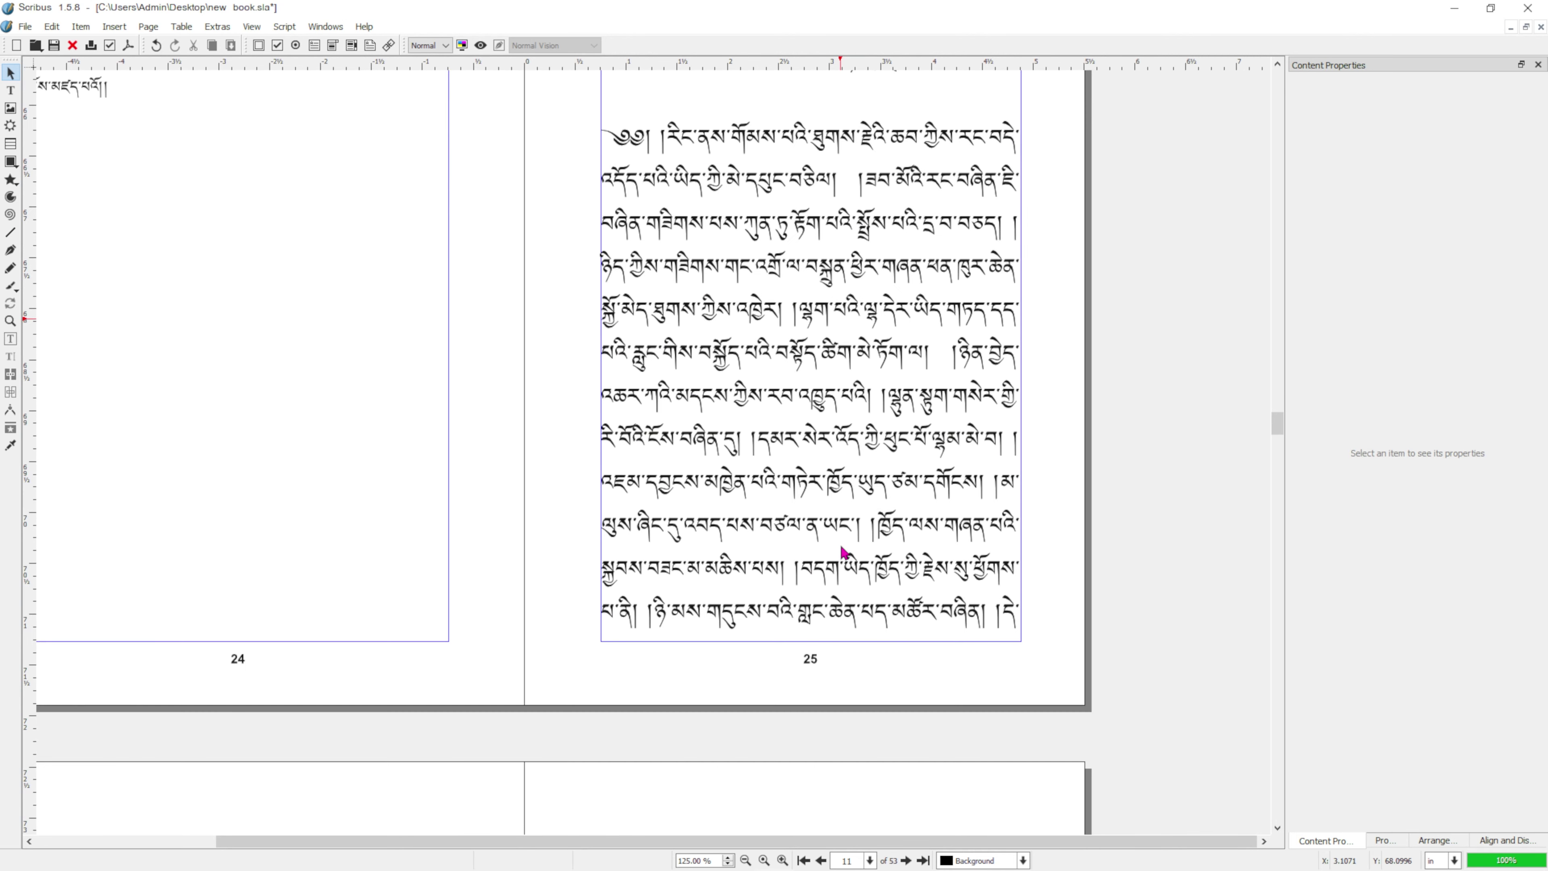
# Step: Replace the chapter title in page 25's header frame with a copy of that page's large heading
pyautogui.scroll(5, 844, 552)
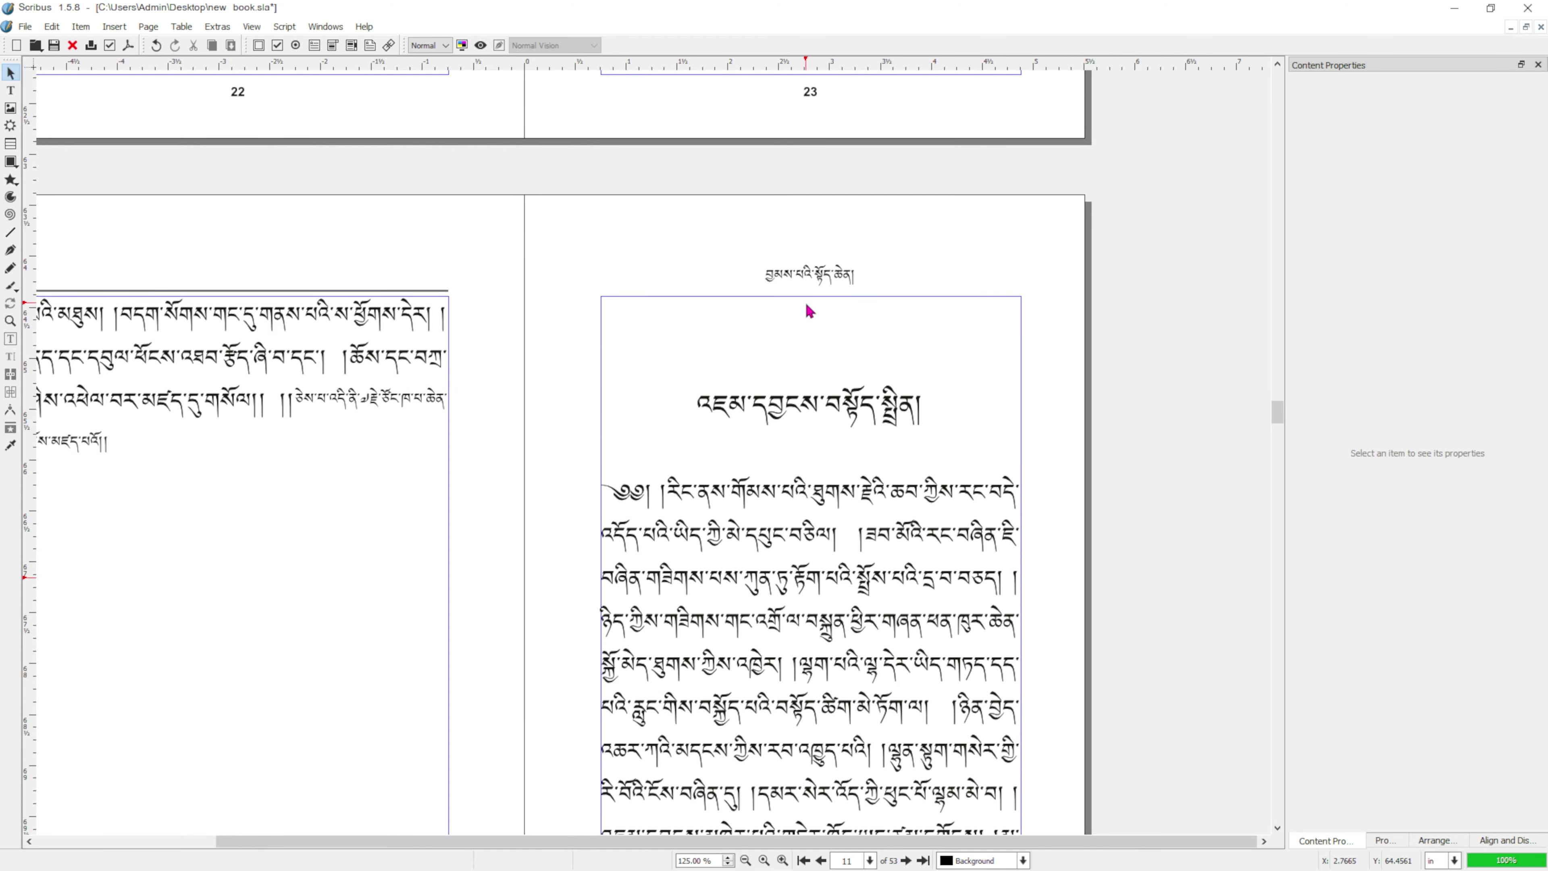
pyautogui.scroll(-5, 810, 311)
pyautogui.scroll(4, 833, 604)
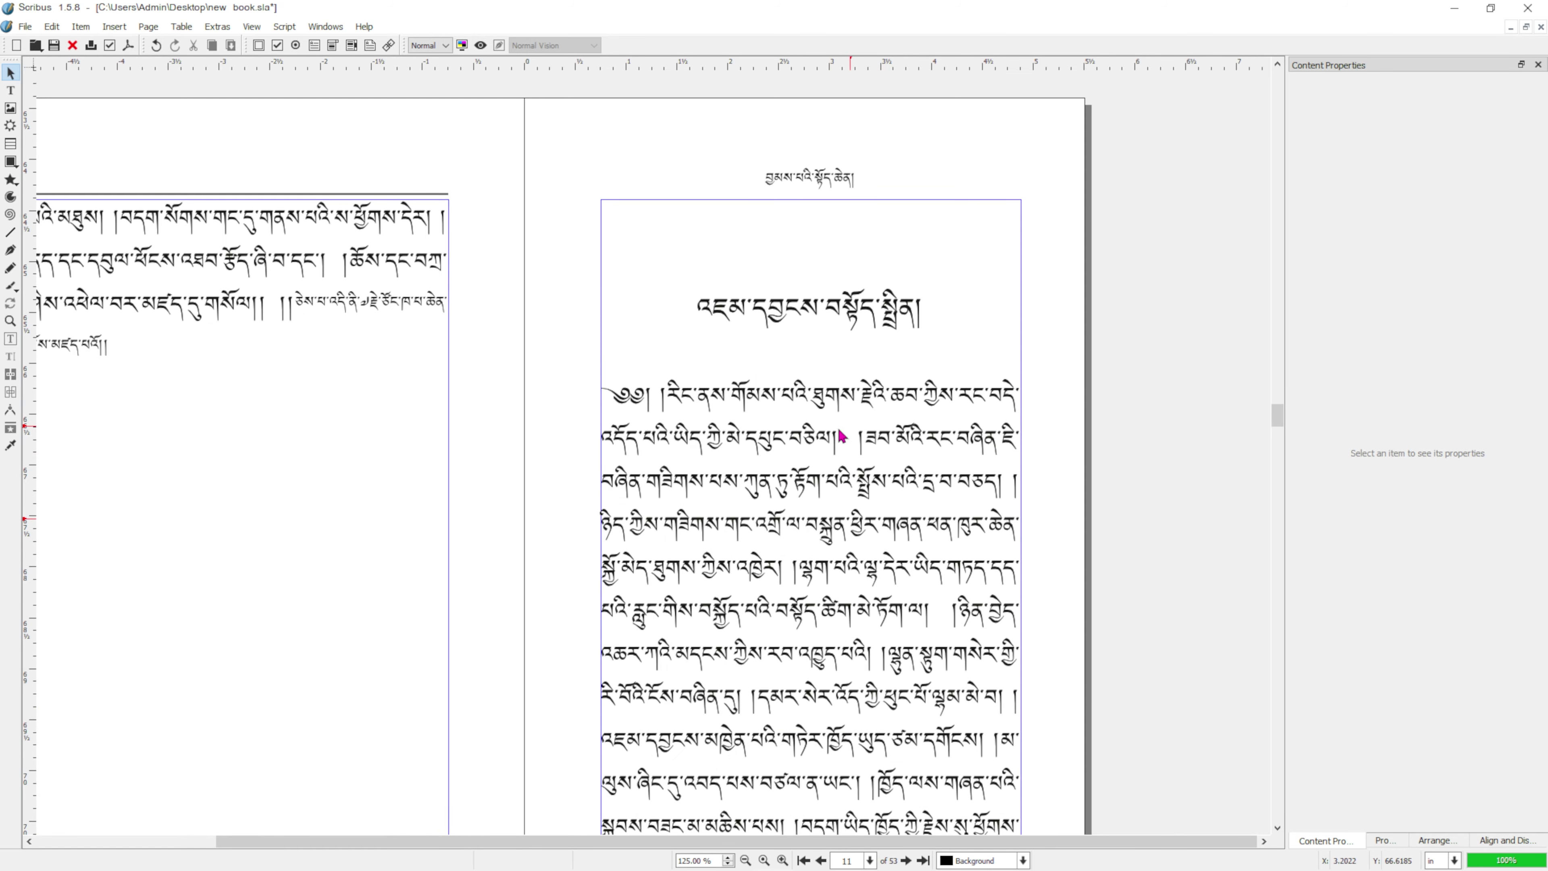
pyautogui.doubleClick(749, 305)
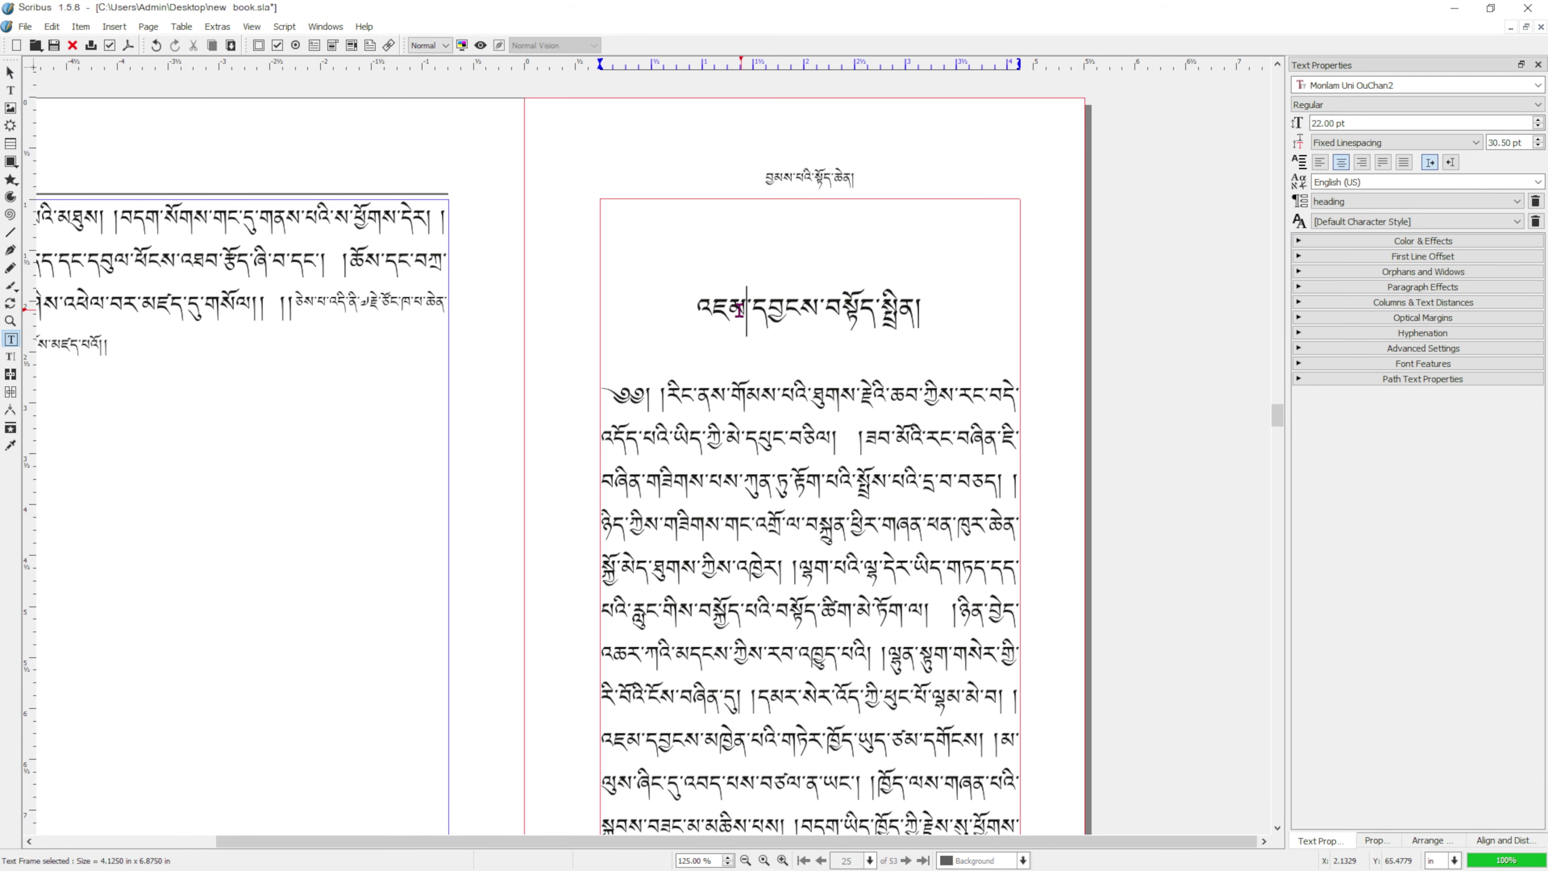
pyautogui.moveTo(688, 304); pyautogui.dragTo(926, 305)
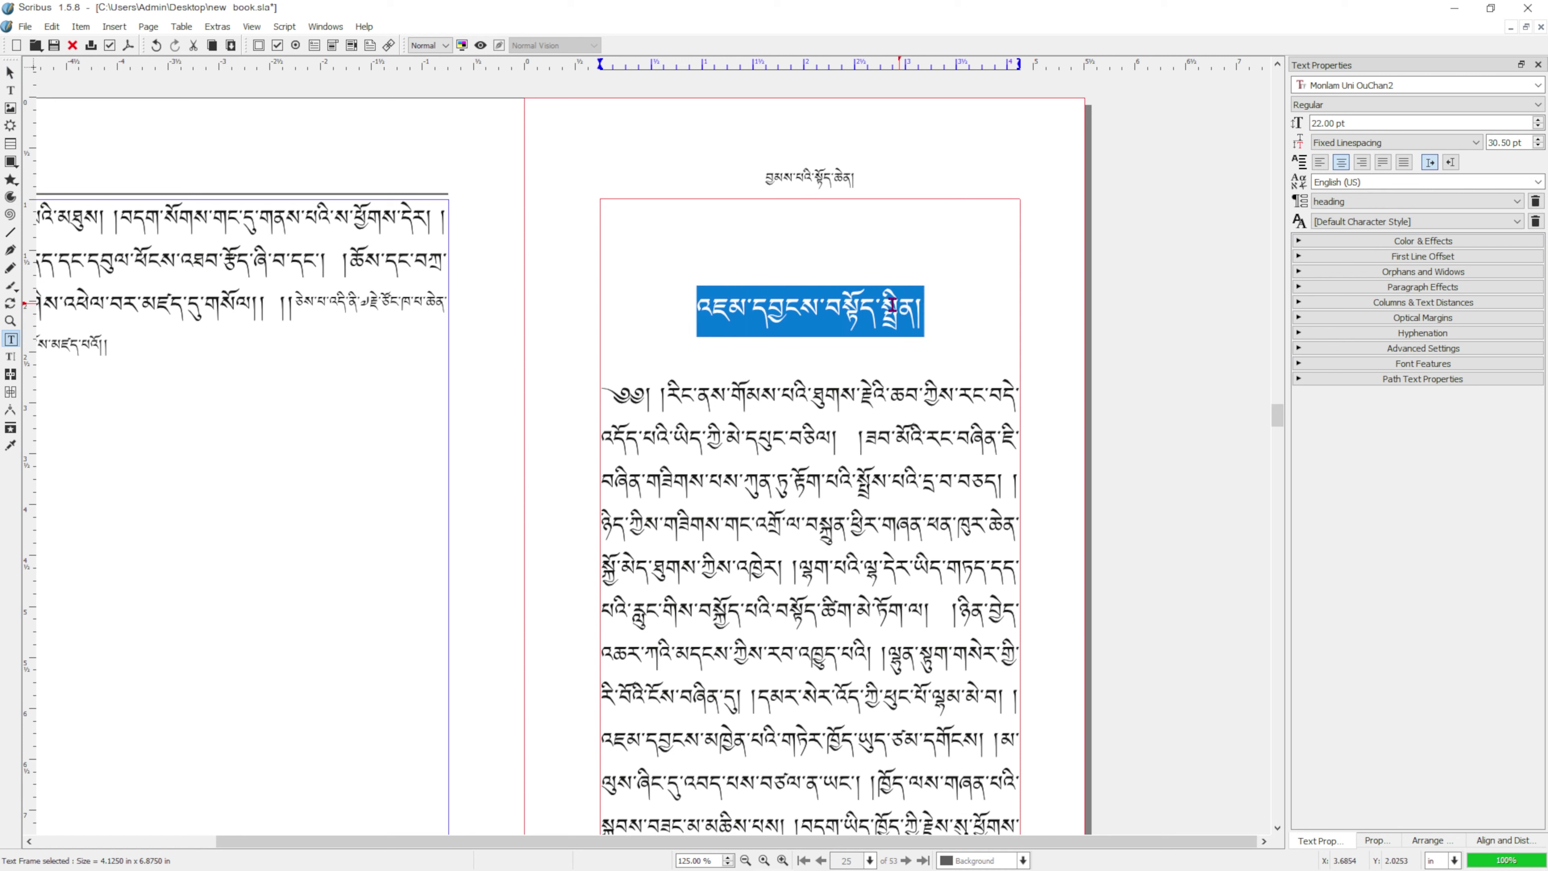
pyautogui.click(811, 178)
pyautogui.doubleClick(813, 178)
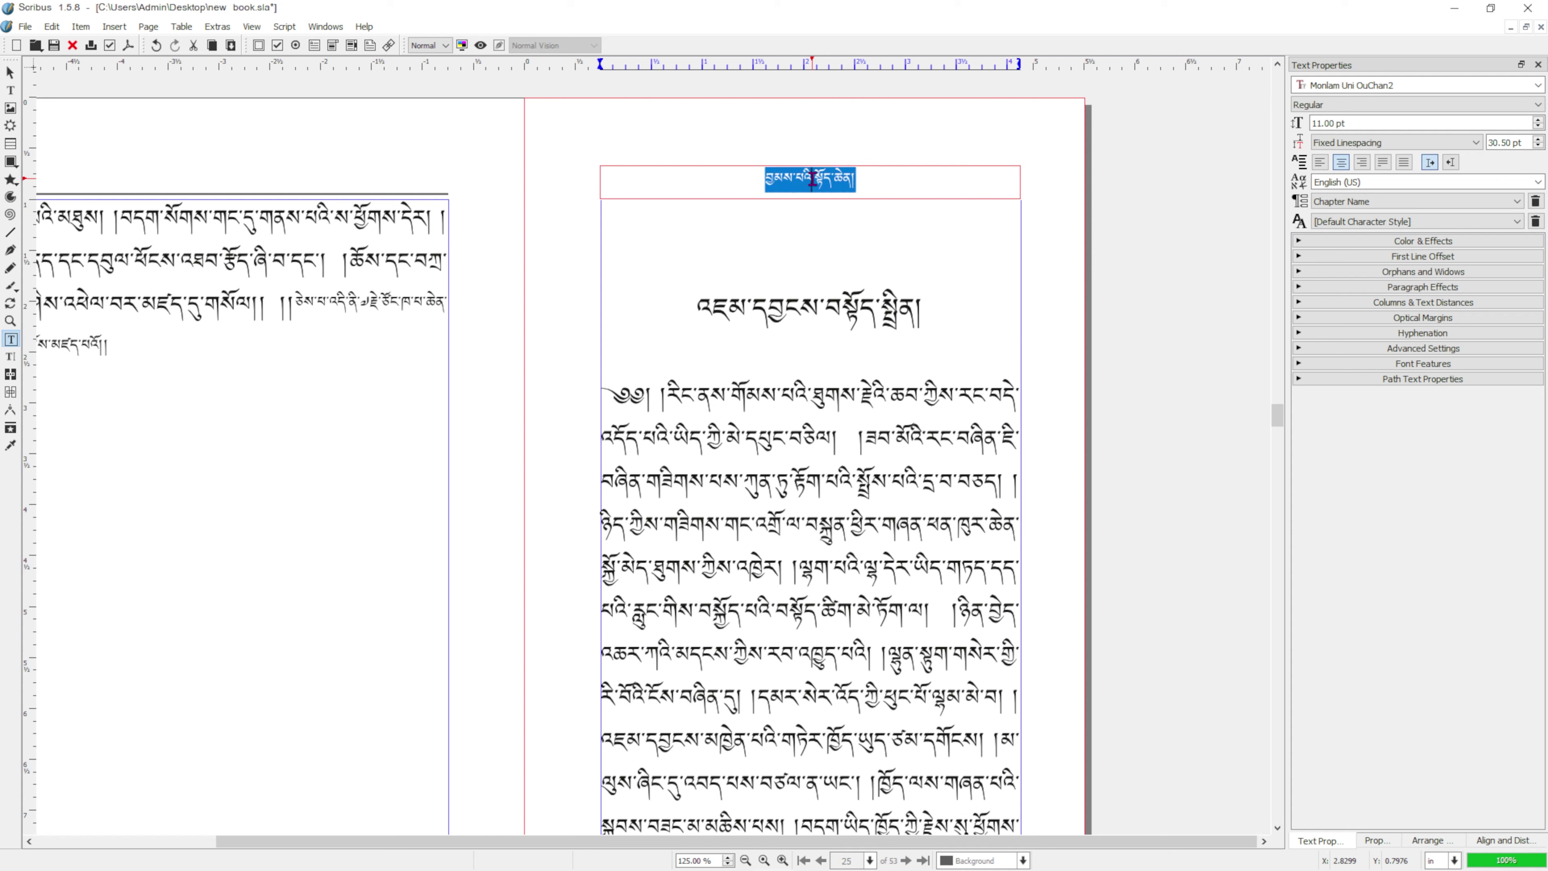
pyautogui.press('Delete')
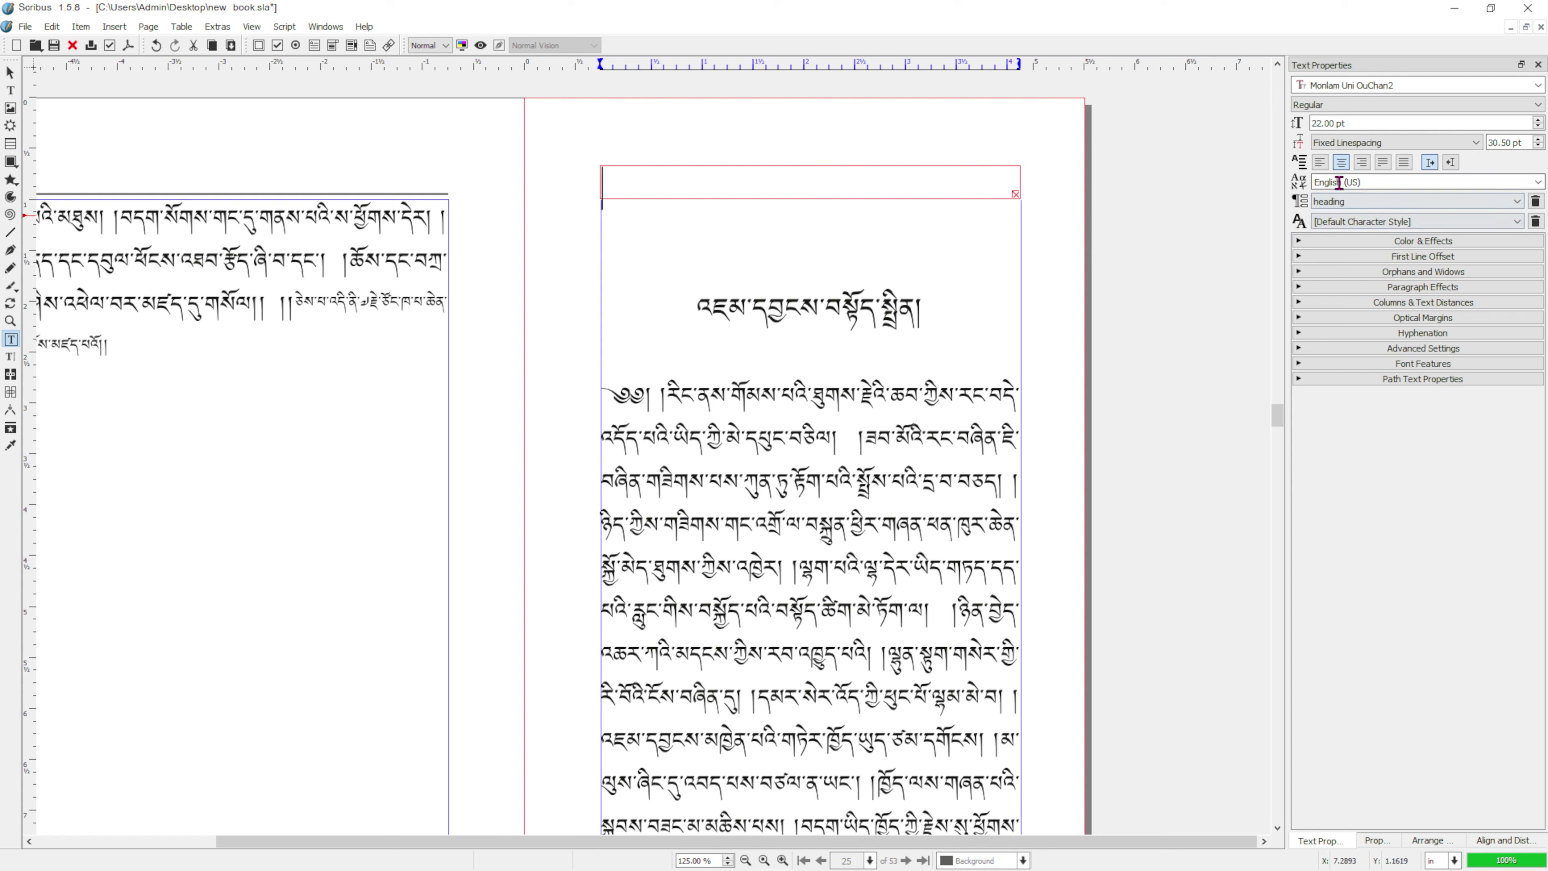
# Step: Apply the Chapter Name paragraph style to the pasted title in page 25's header frame
pyautogui.click(1335, 203)
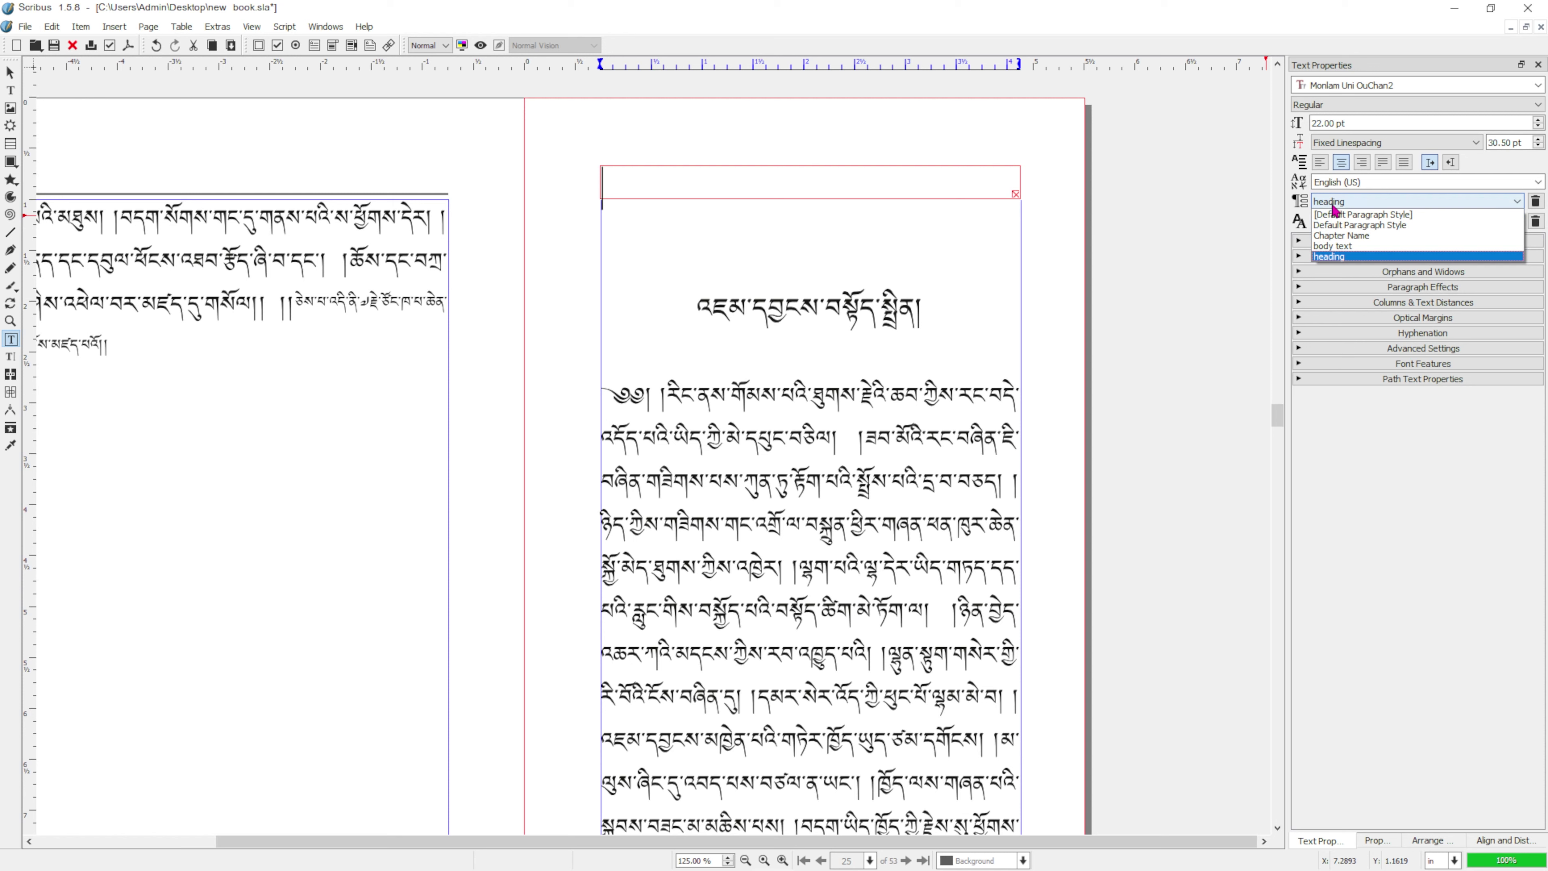
pyautogui.click(1331, 237)
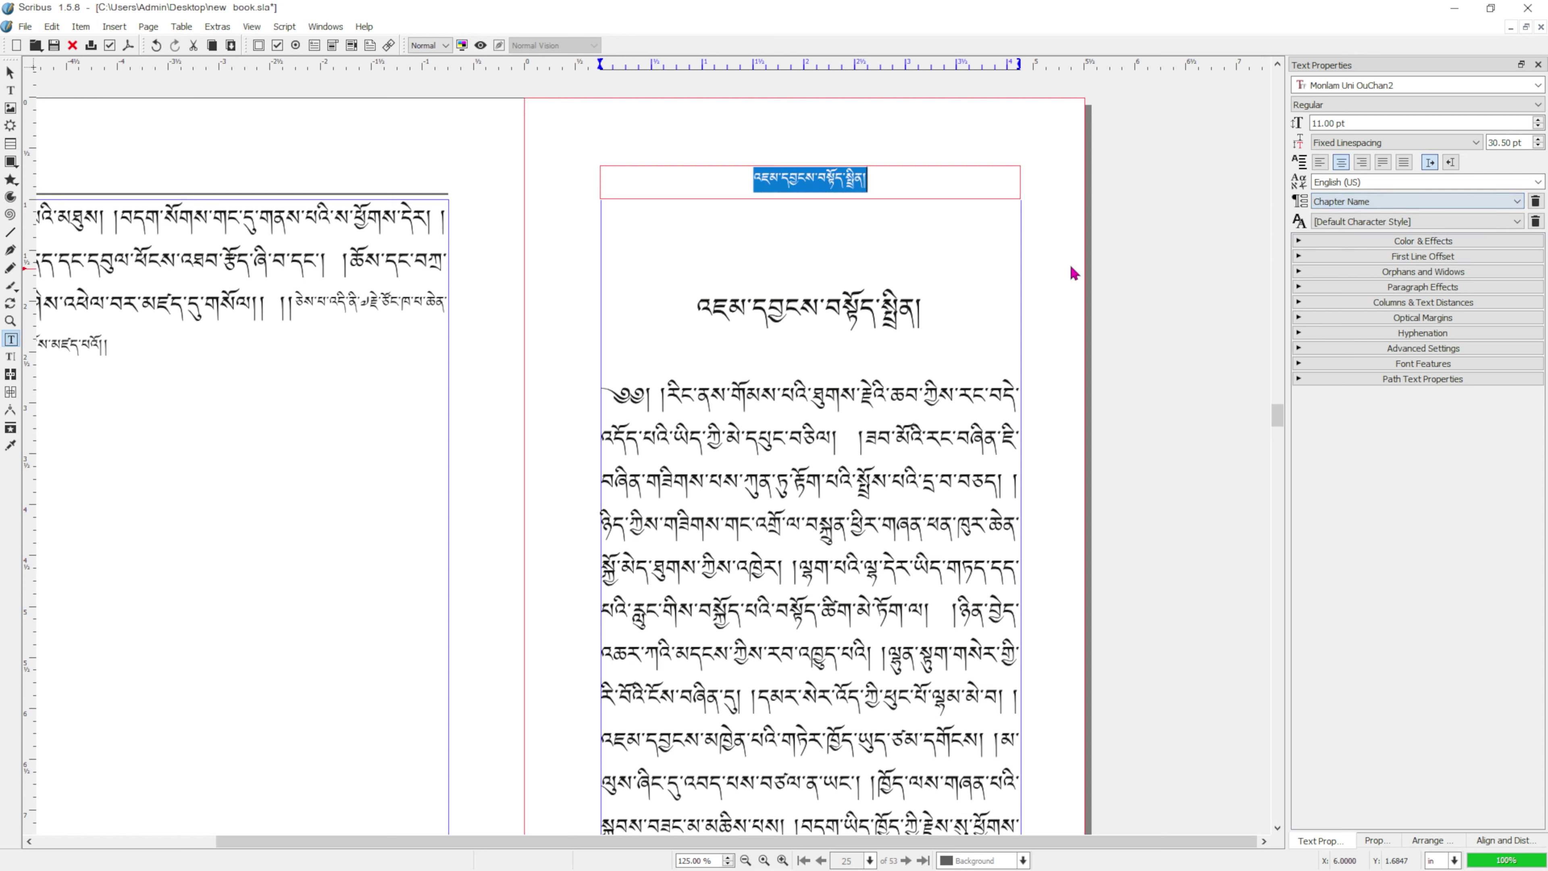
pyautogui.click(899, 186)
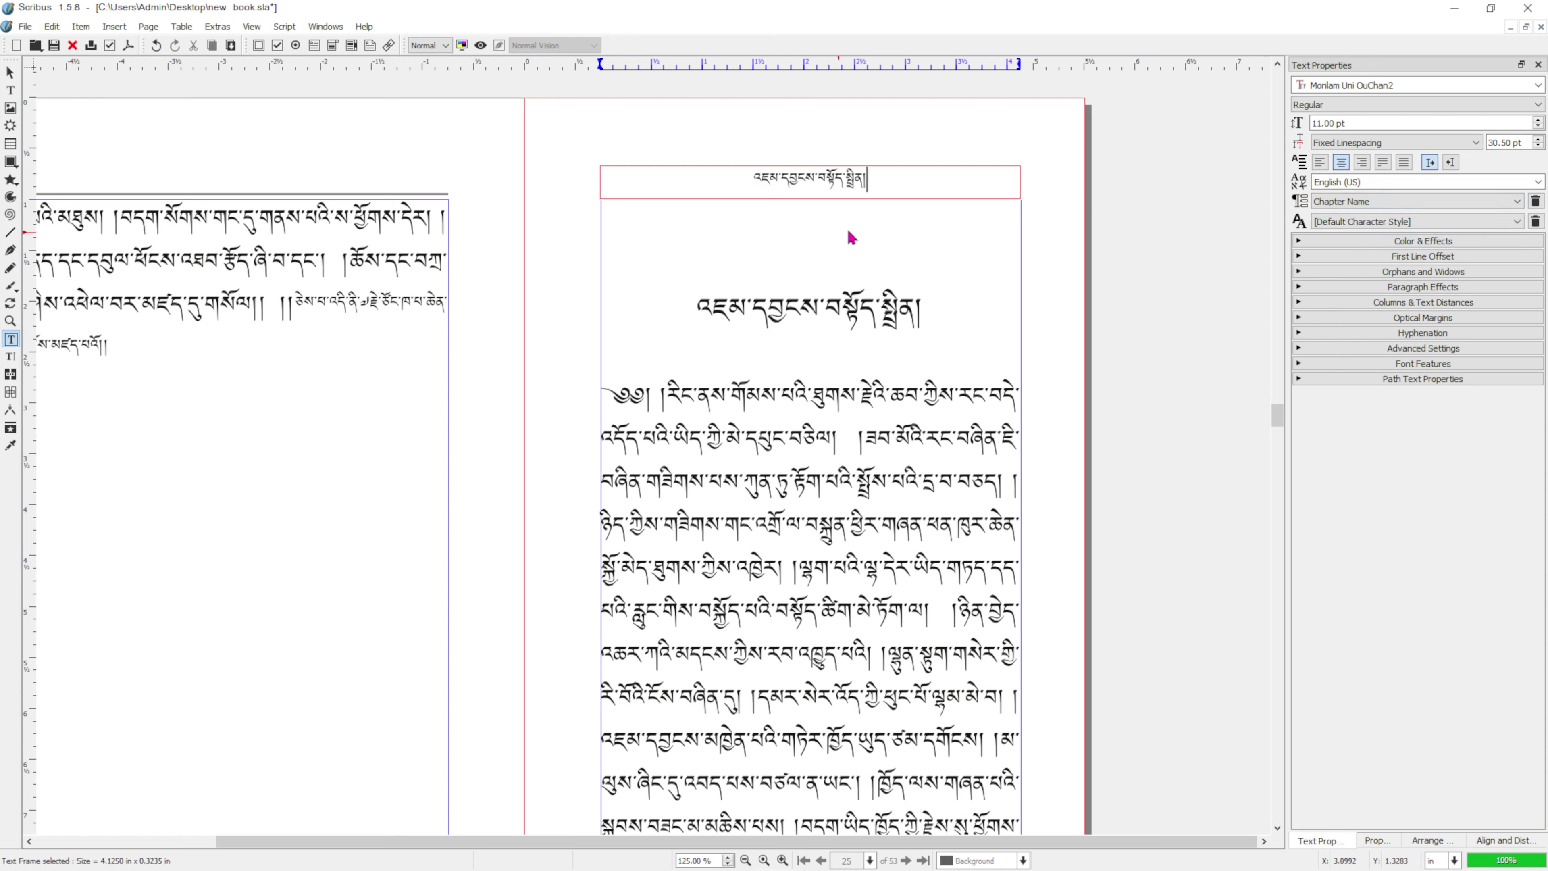
pyautogui.click(1100, 191)
# Step: Set up a Multiple Duplicate of page 25's chapter-name frame by page, pasting the copied odd-page range from 27 to 53
pyautogui.click(970, 173)
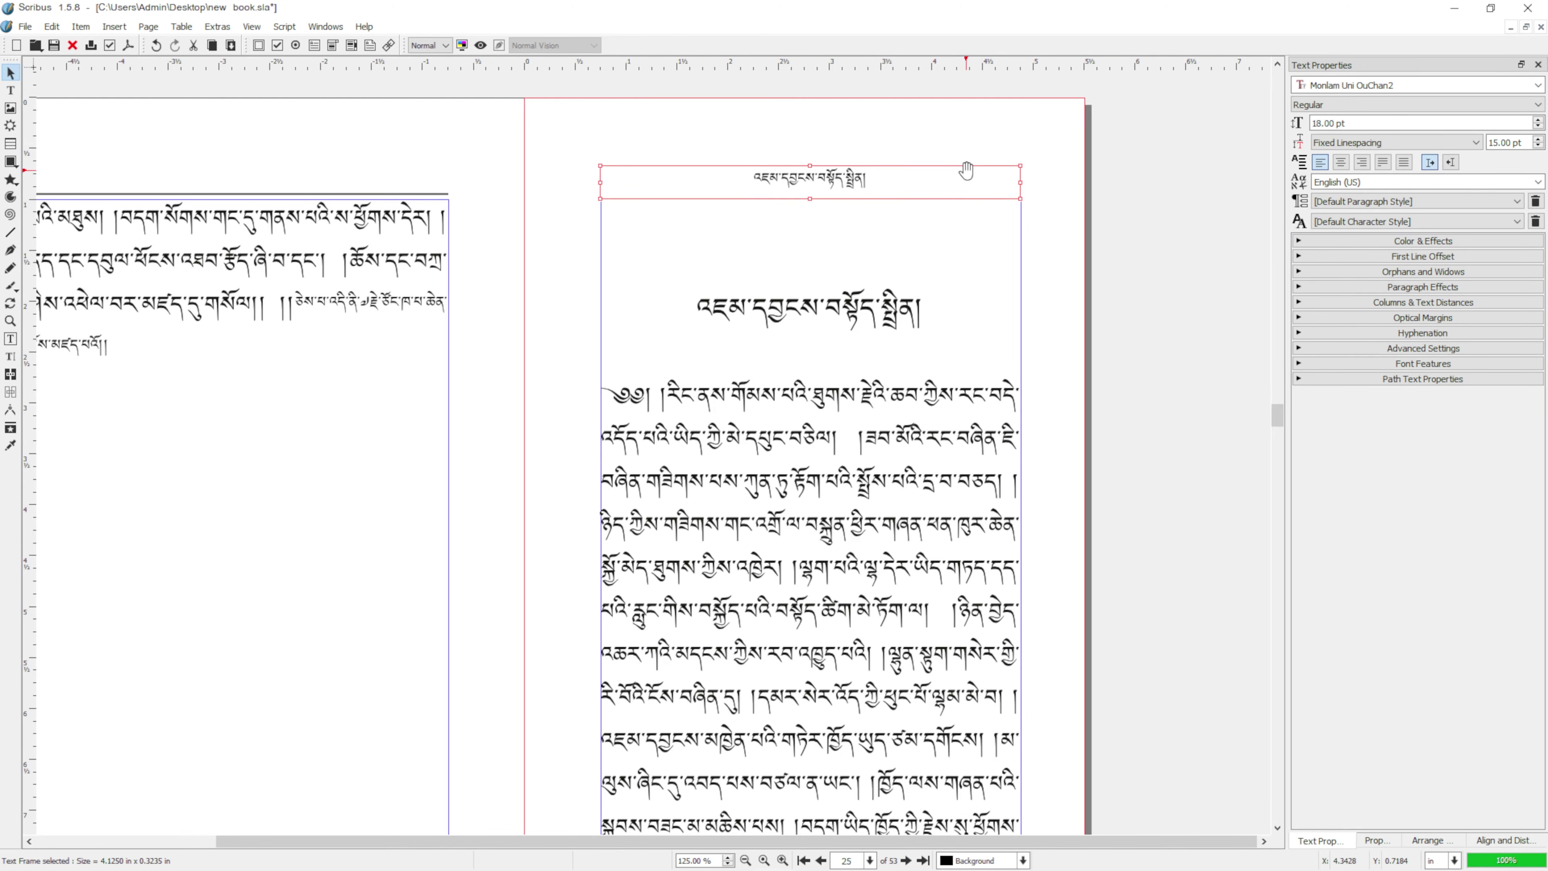
pyautogui.scroll(-20, 1005, 192)
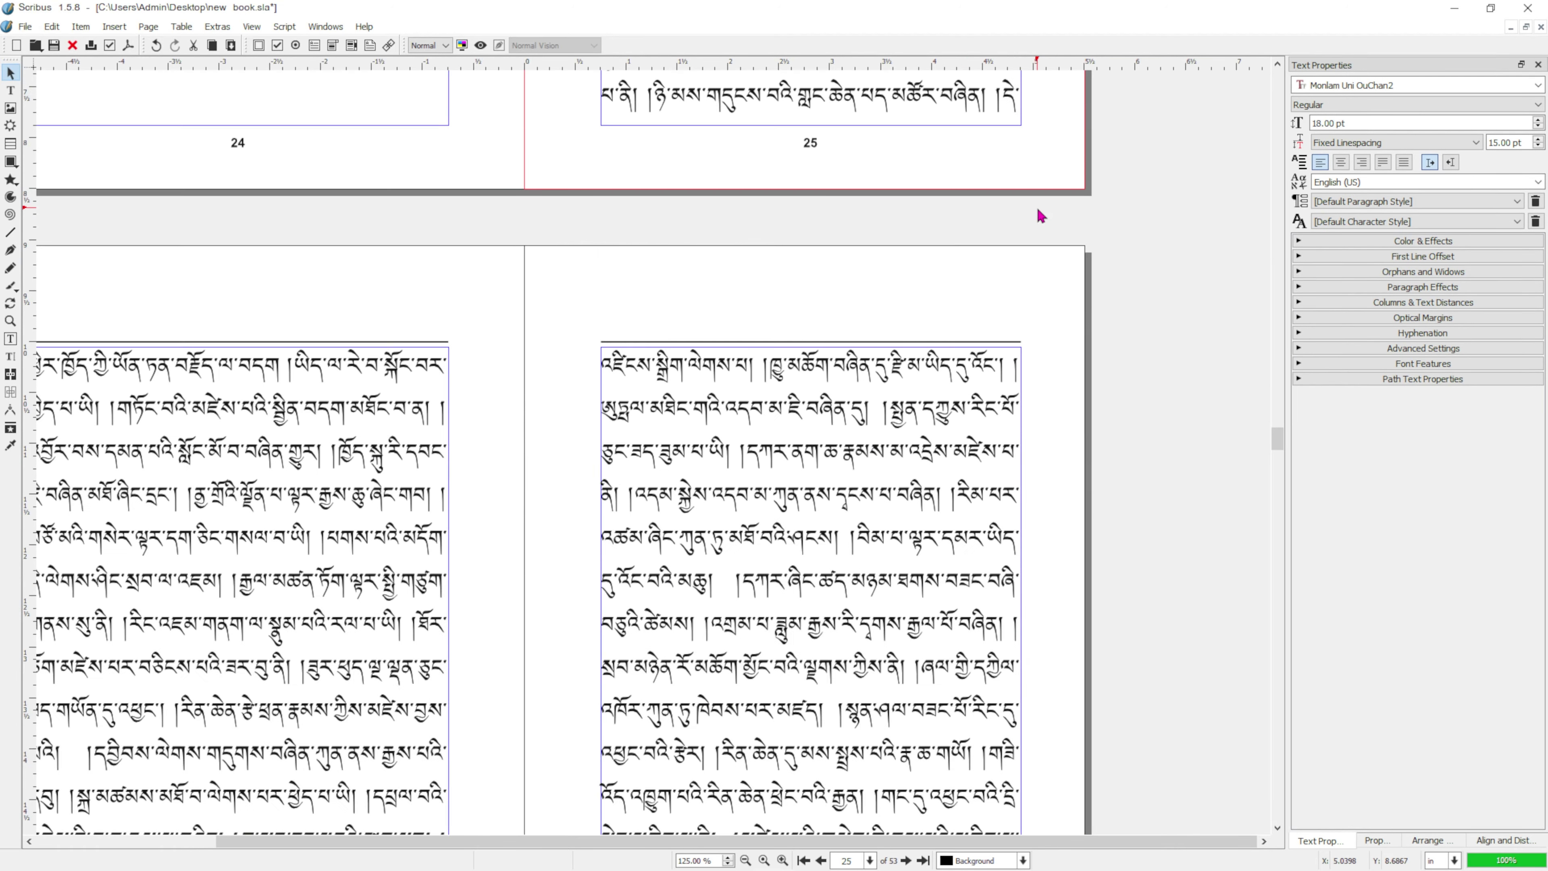
pyautogui.scroll(-20, 1036, 210)
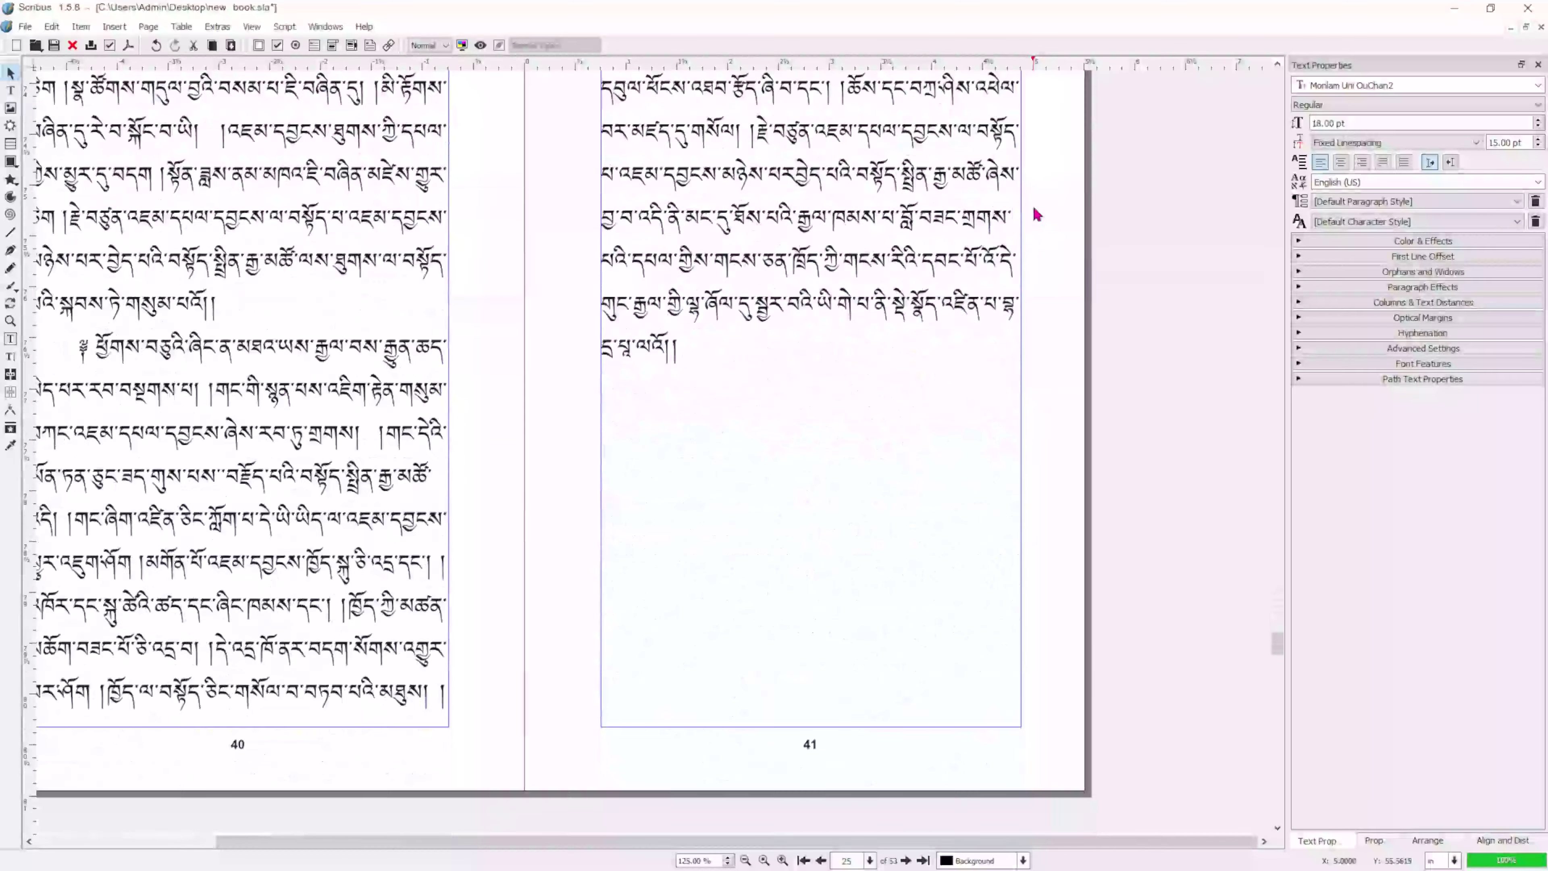
pyautogui.scroll(-7, 1036, 214)
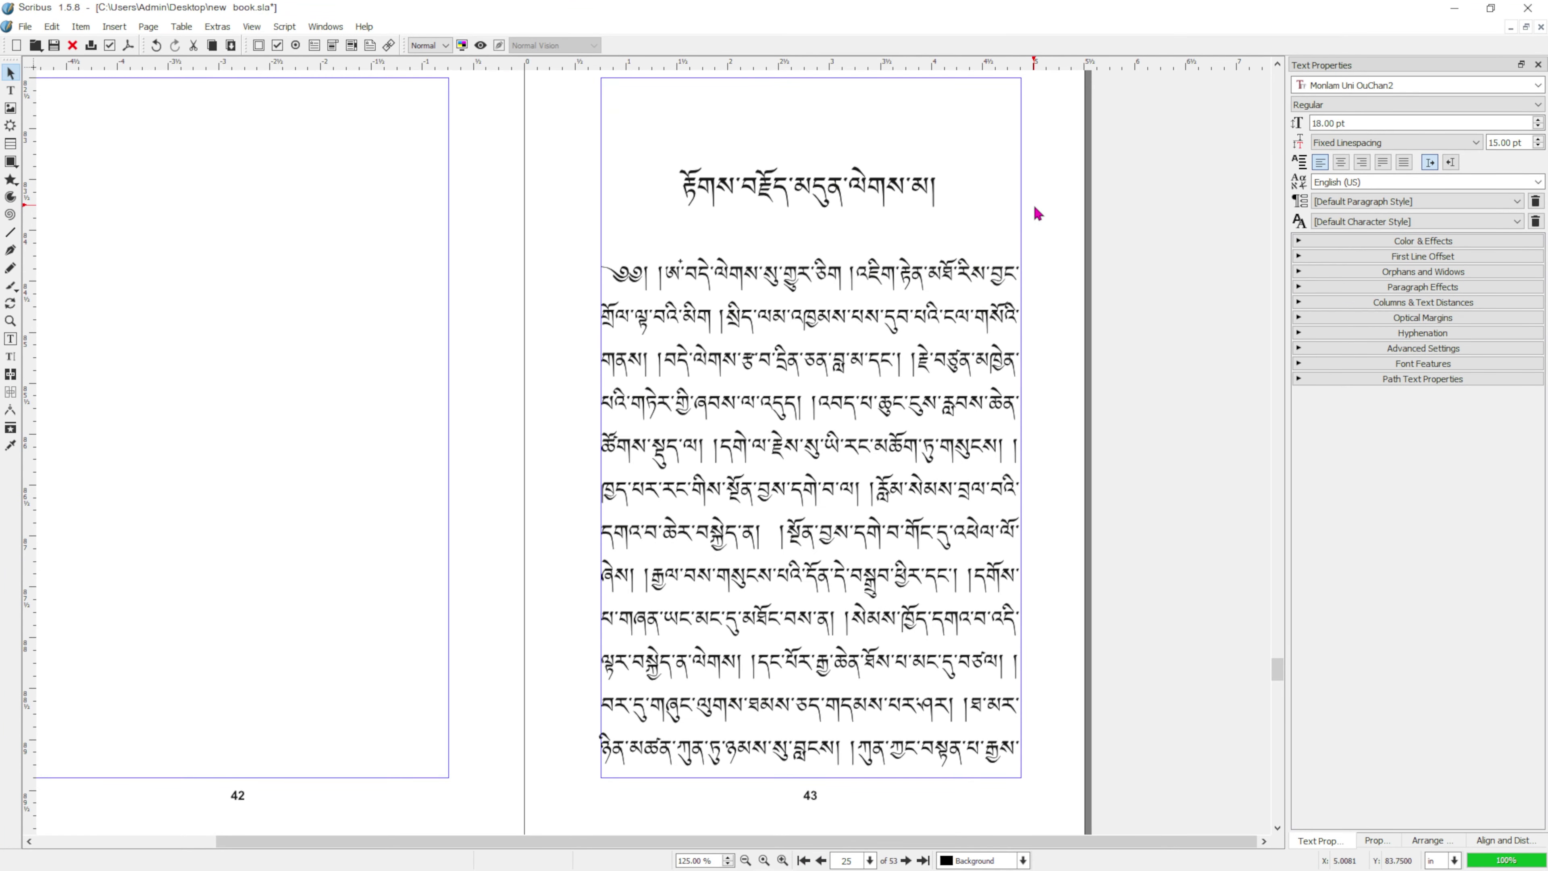
pyautogui.scroll(-1, 1033, 208)
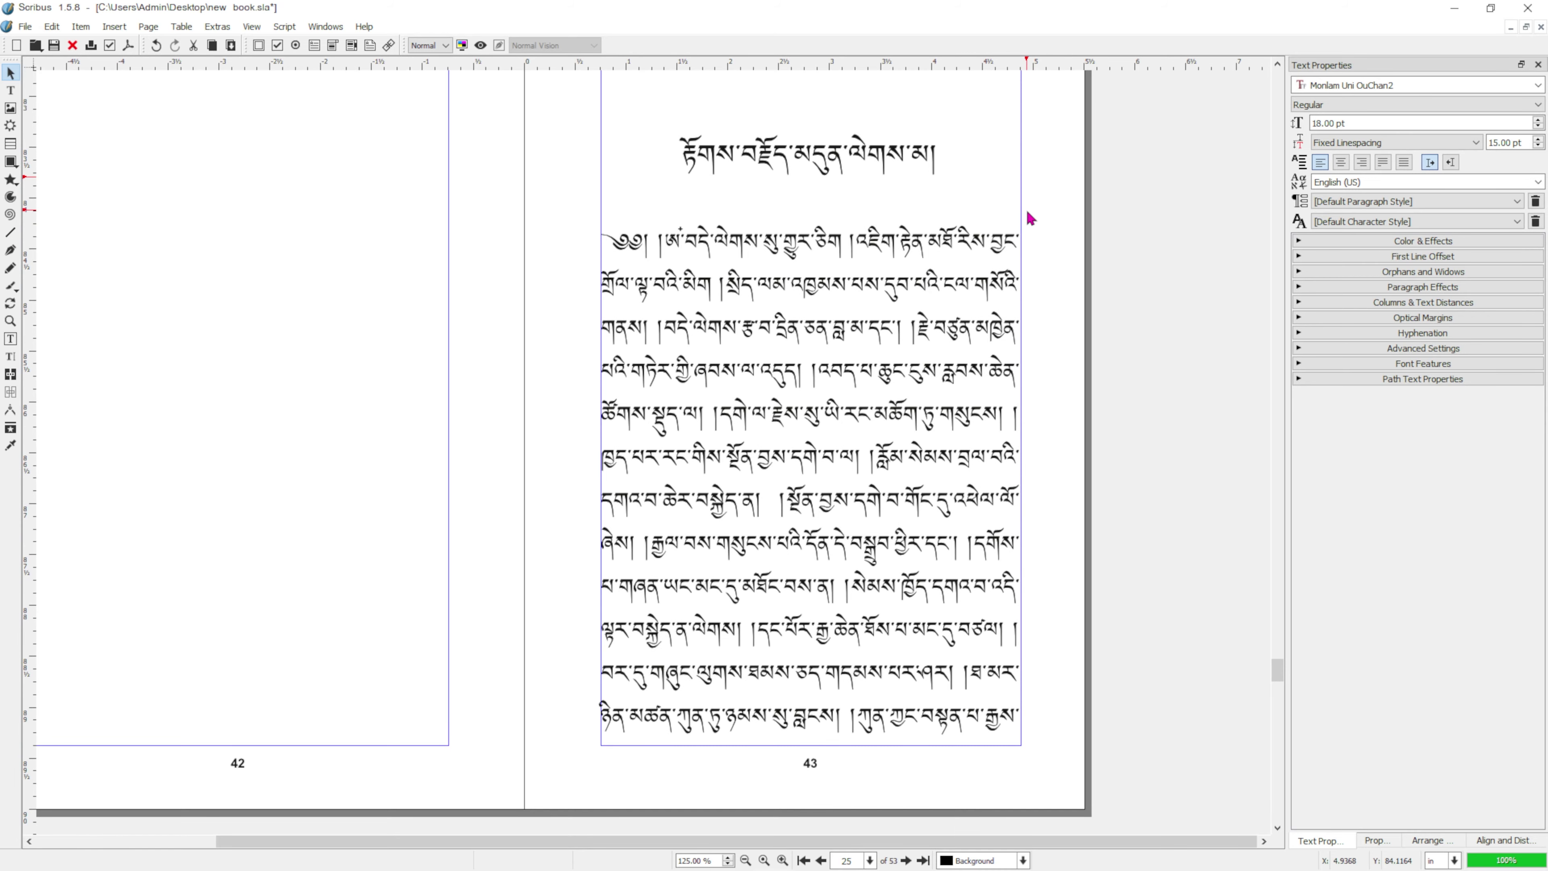
pyautogui.scroll(3, 1020, 208)
pyautogui.scroll(-3, 872, 274)
pyautogui.scroll(3, 875, 284)
pyautogui.scroll(-2, 871, 282)
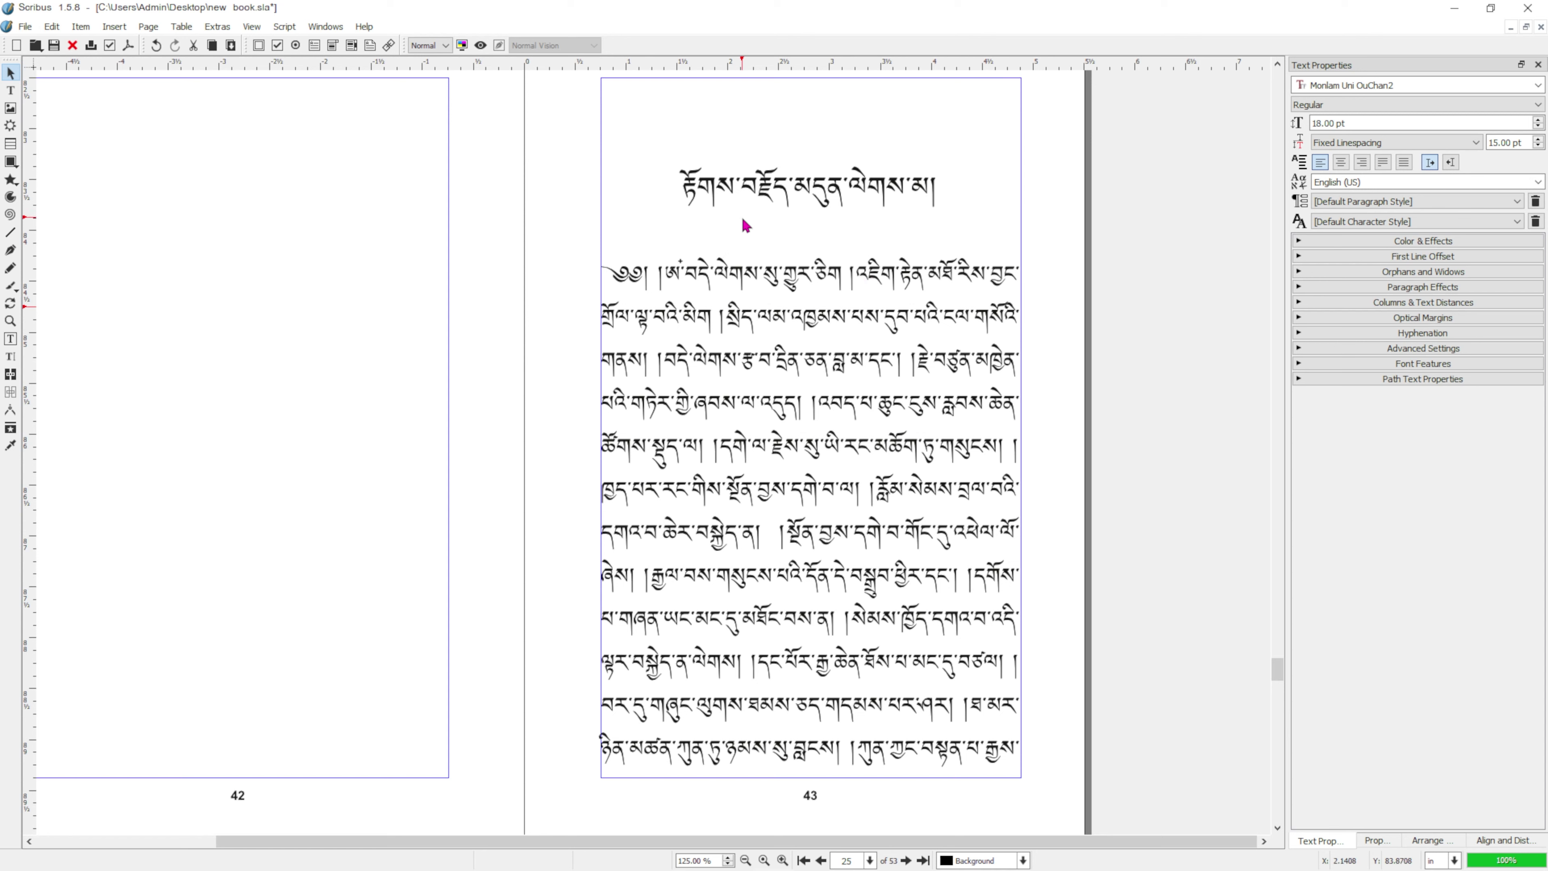
pyautogui.hotkey('ctrl', 'shift', 'alt', 'd')
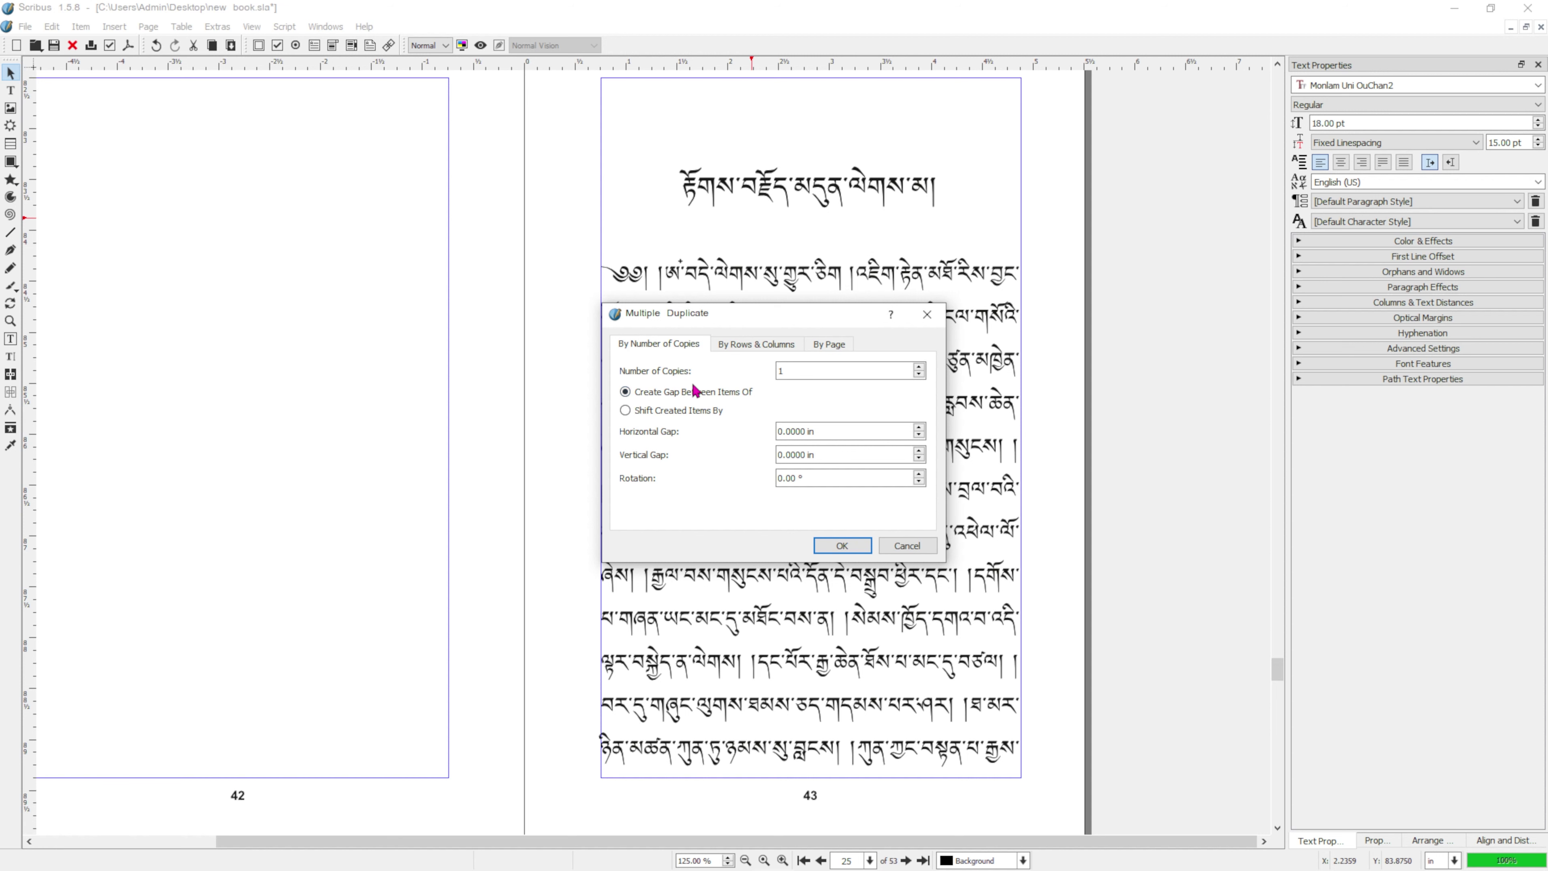
pyautogui.click(830, 345)
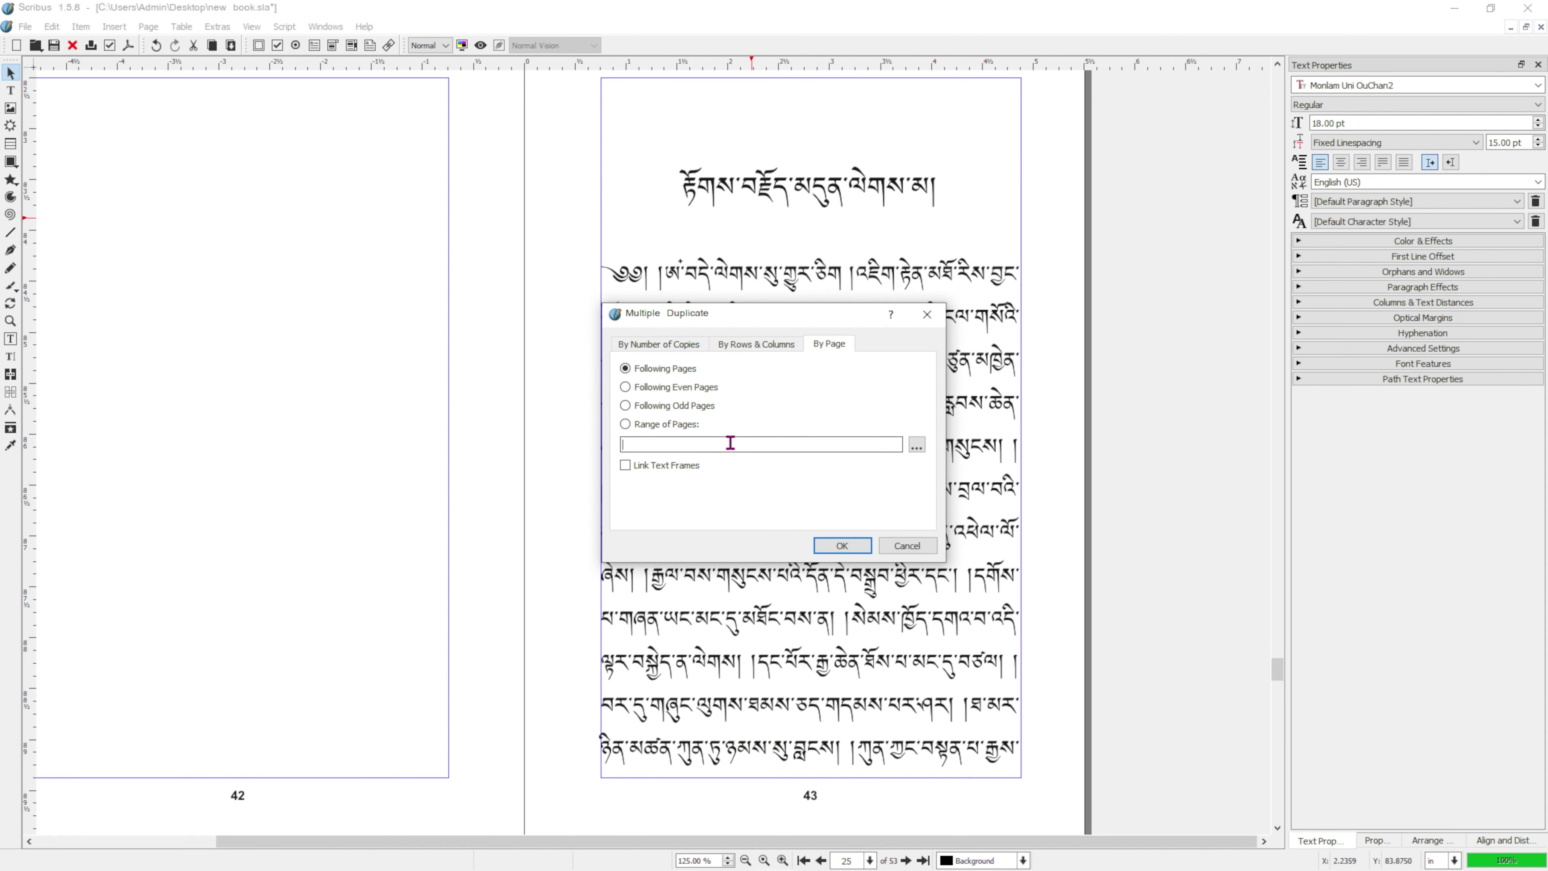
pyautogui.press('super+v')
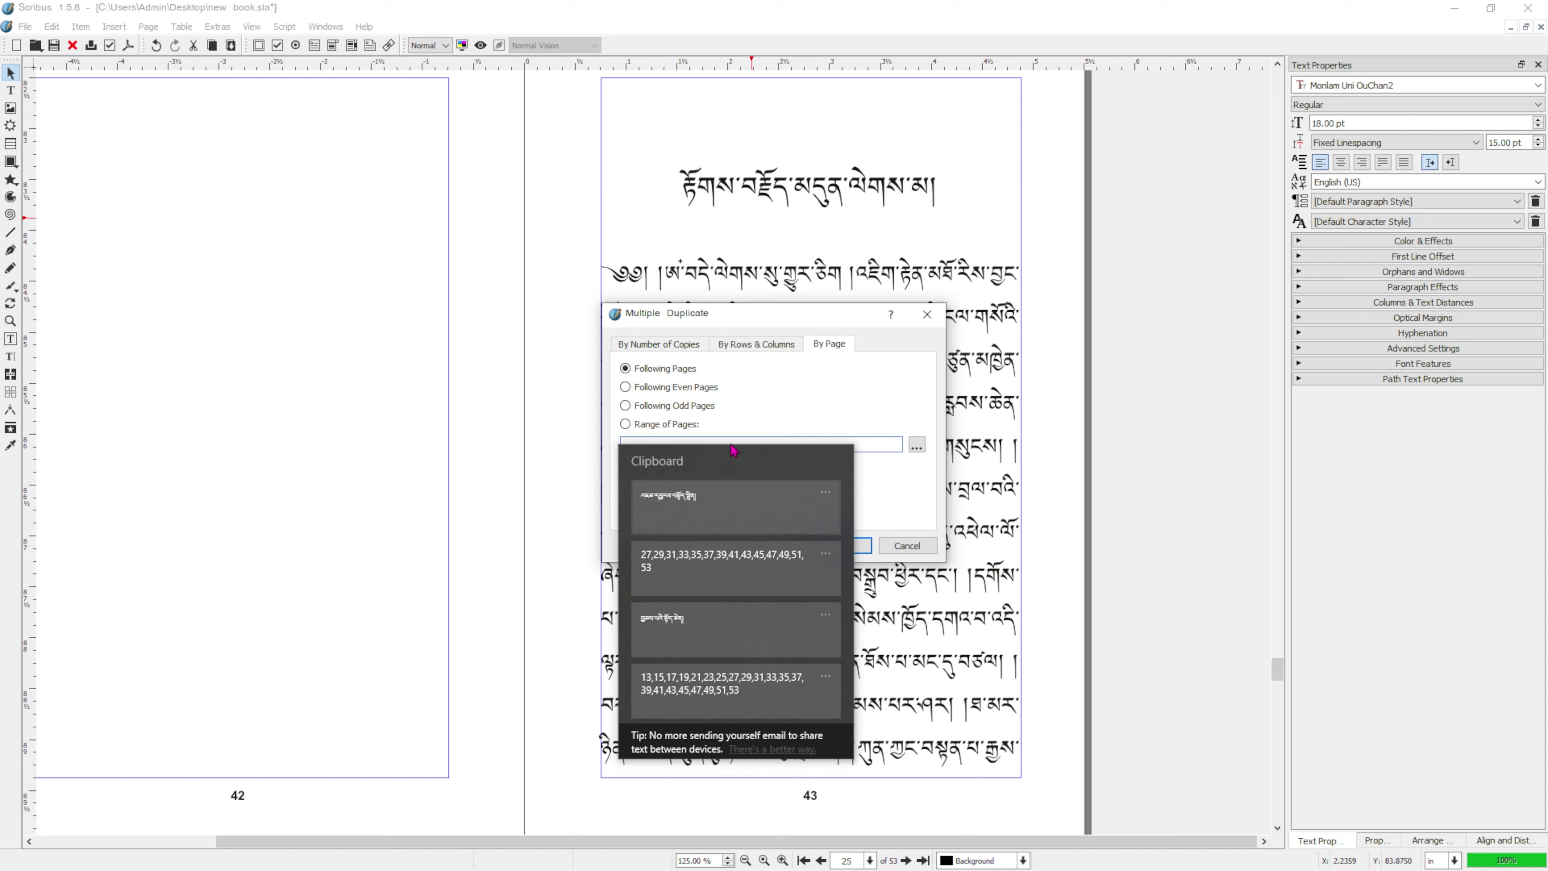
pyautogui.click(700, 561)
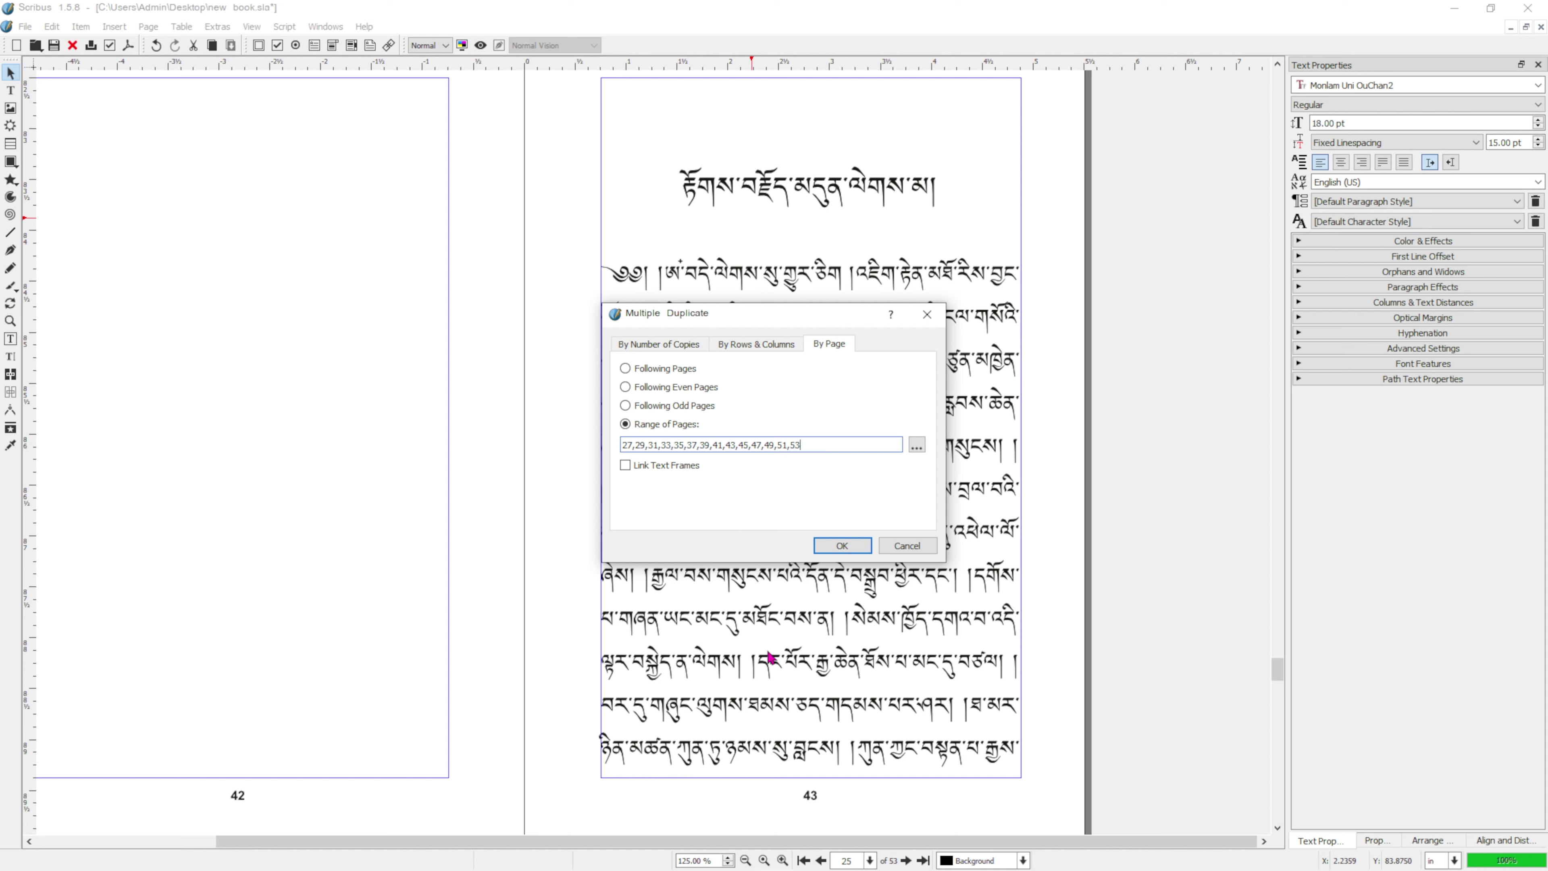
# Step: Cut 45,47,49,51,53 from the page range and duplicate the chapter-name frame onto the odd pages from 27 to 43
pyautogui.moveTo(740, 446); pyautogui.dragTo(833, 447)
pyautogui.press('super+c')
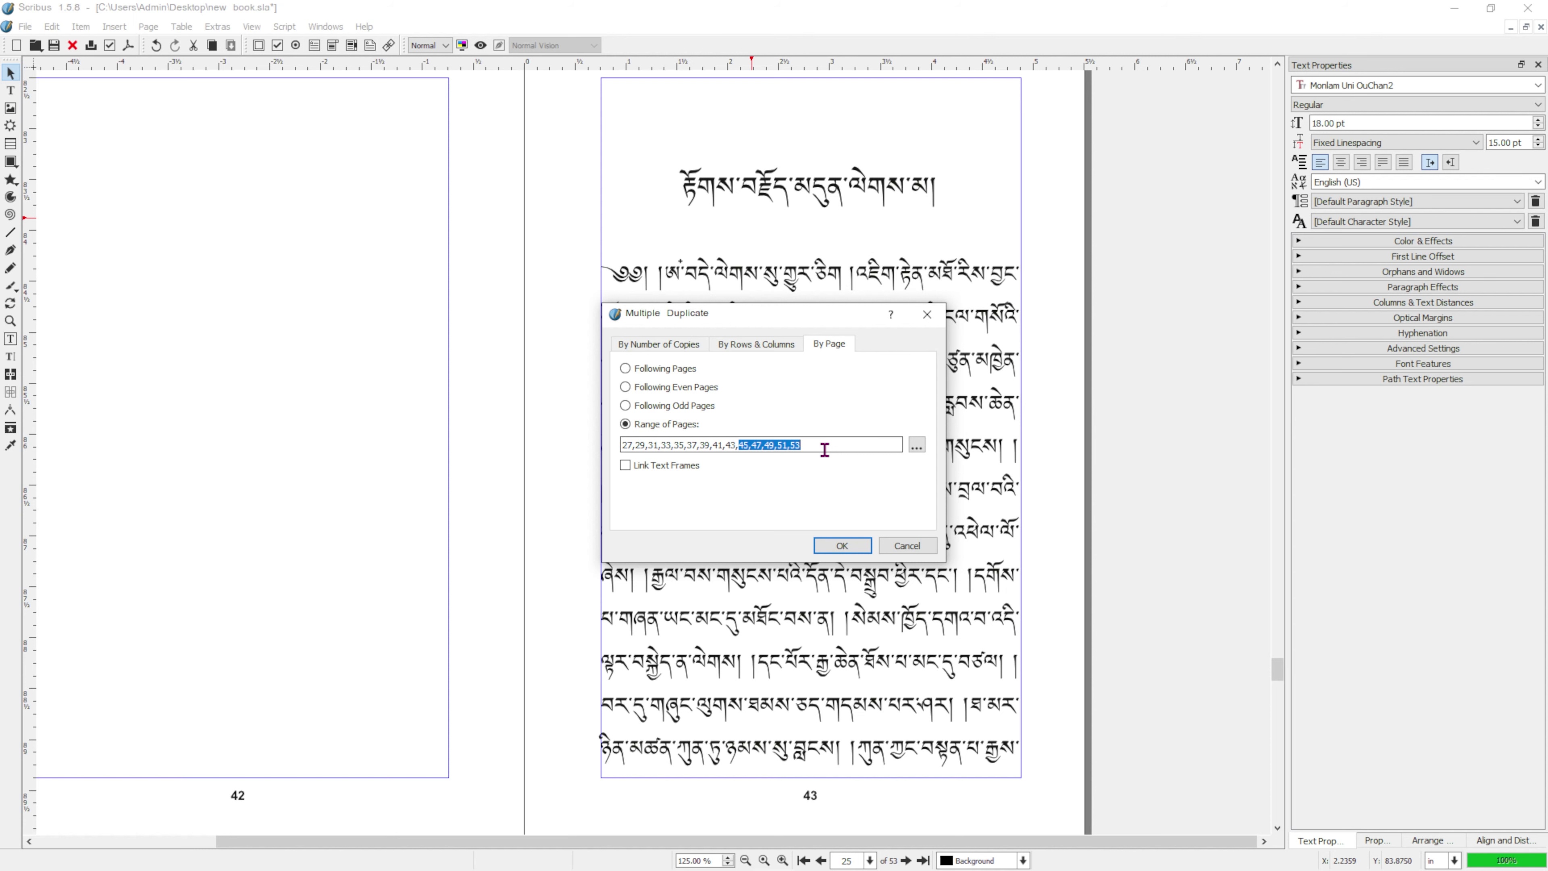
pyautogui.click(824, 541)
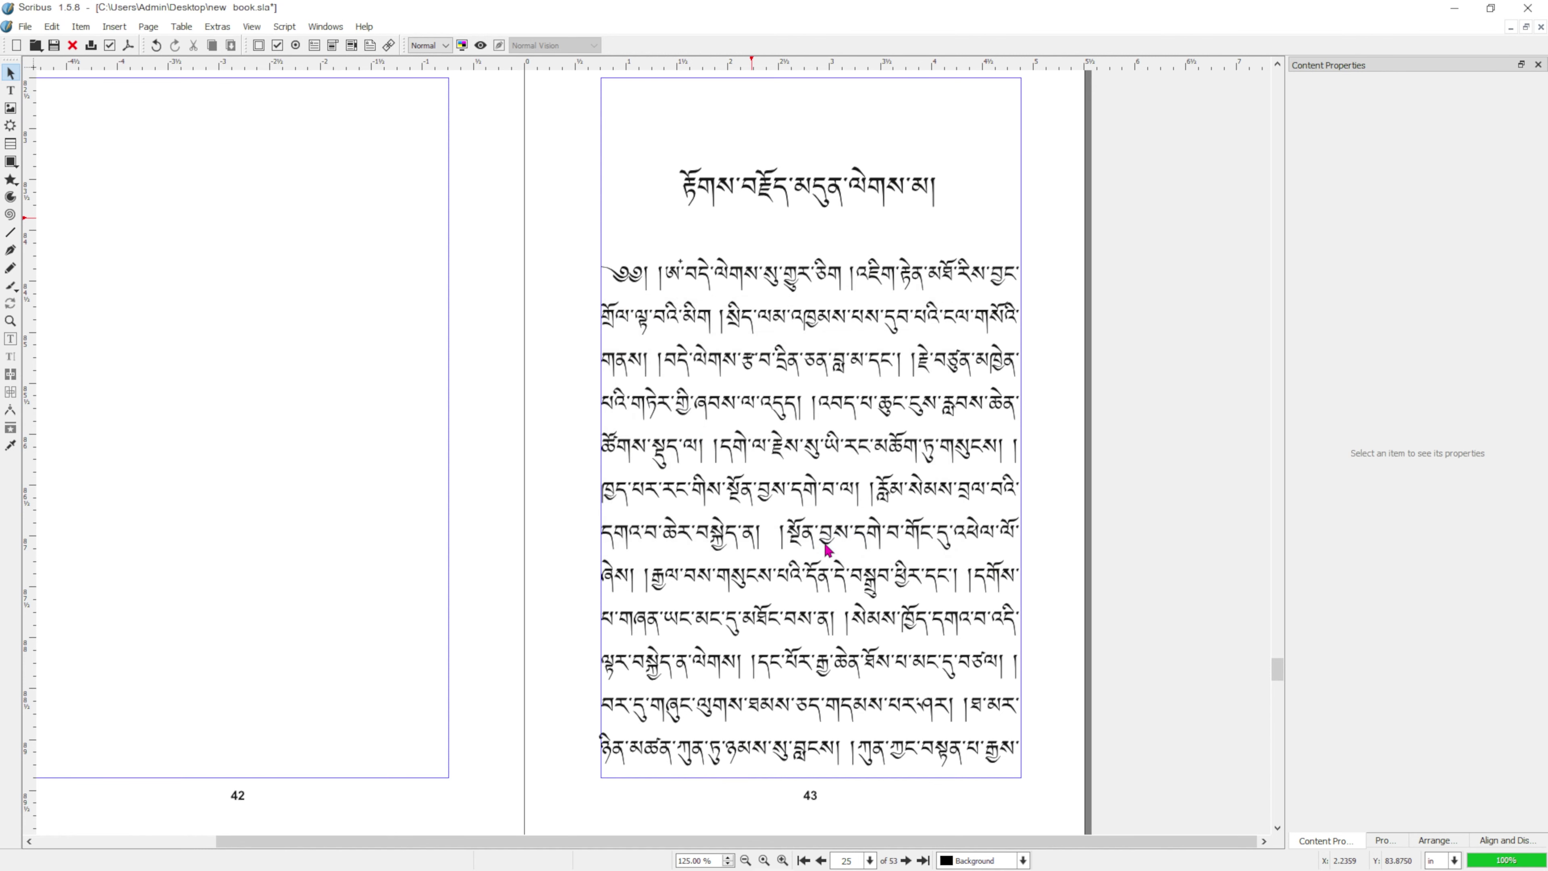
# Step: Replace the chapter title in page 43's header frame with a copy of that page's large heading
pyautogui.scroll(3, 824, 541)
pyautogui.doubleClick(767, 394)
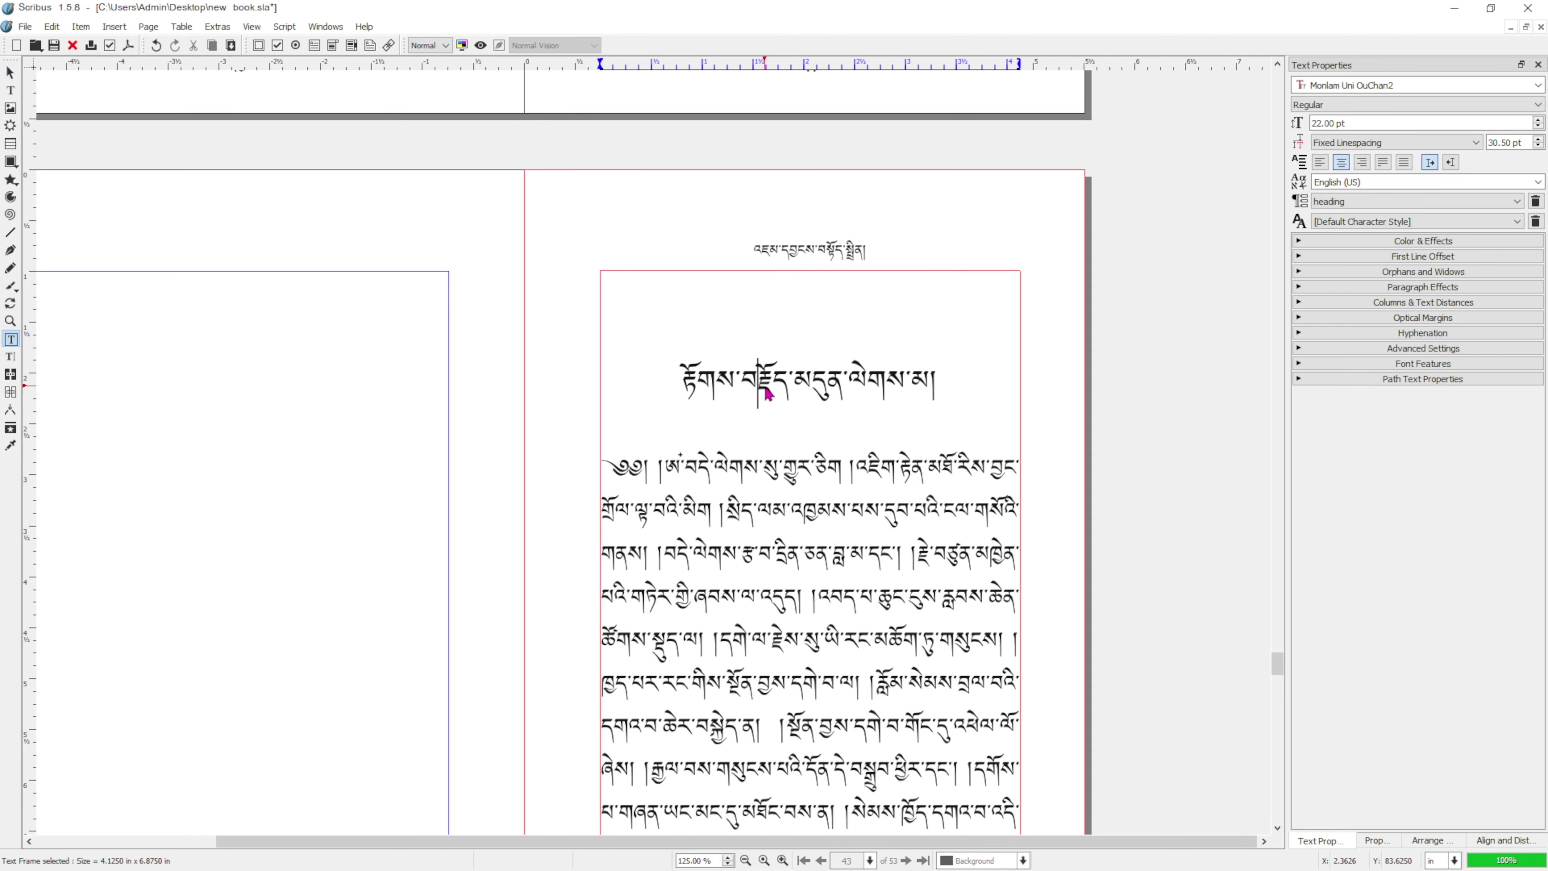
pyautogui.moveTo(674, 384); pyautogui.dragTo(940, 389)
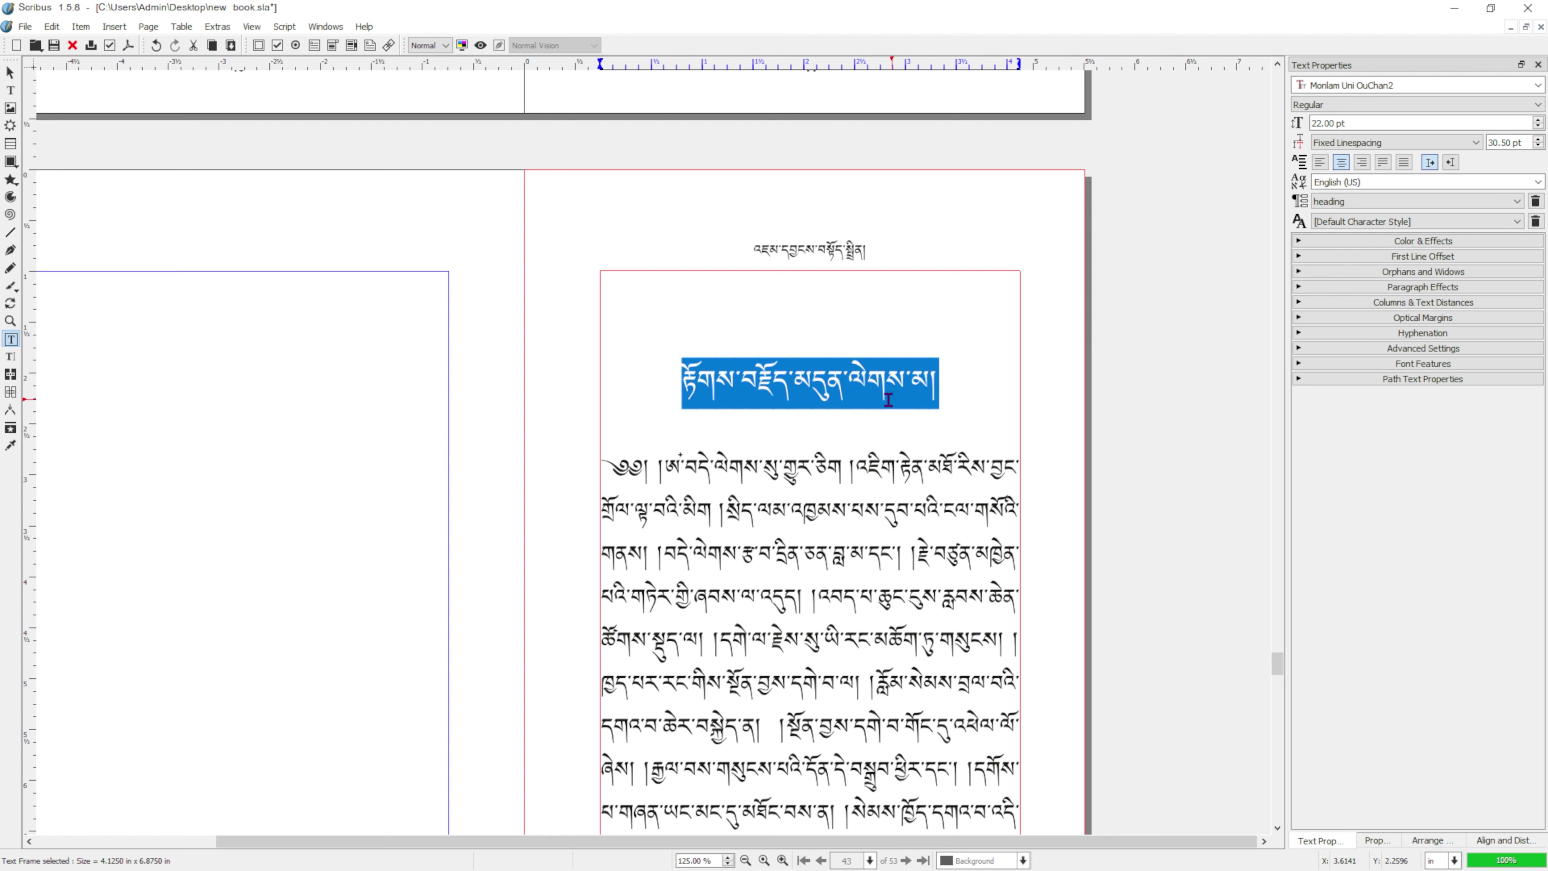
pyautogui.click(811, 251)
pyautogui.doubleClick(811, 247)
pyautogui.tripleClick(812, 247)
pyautogui.press('Delete')
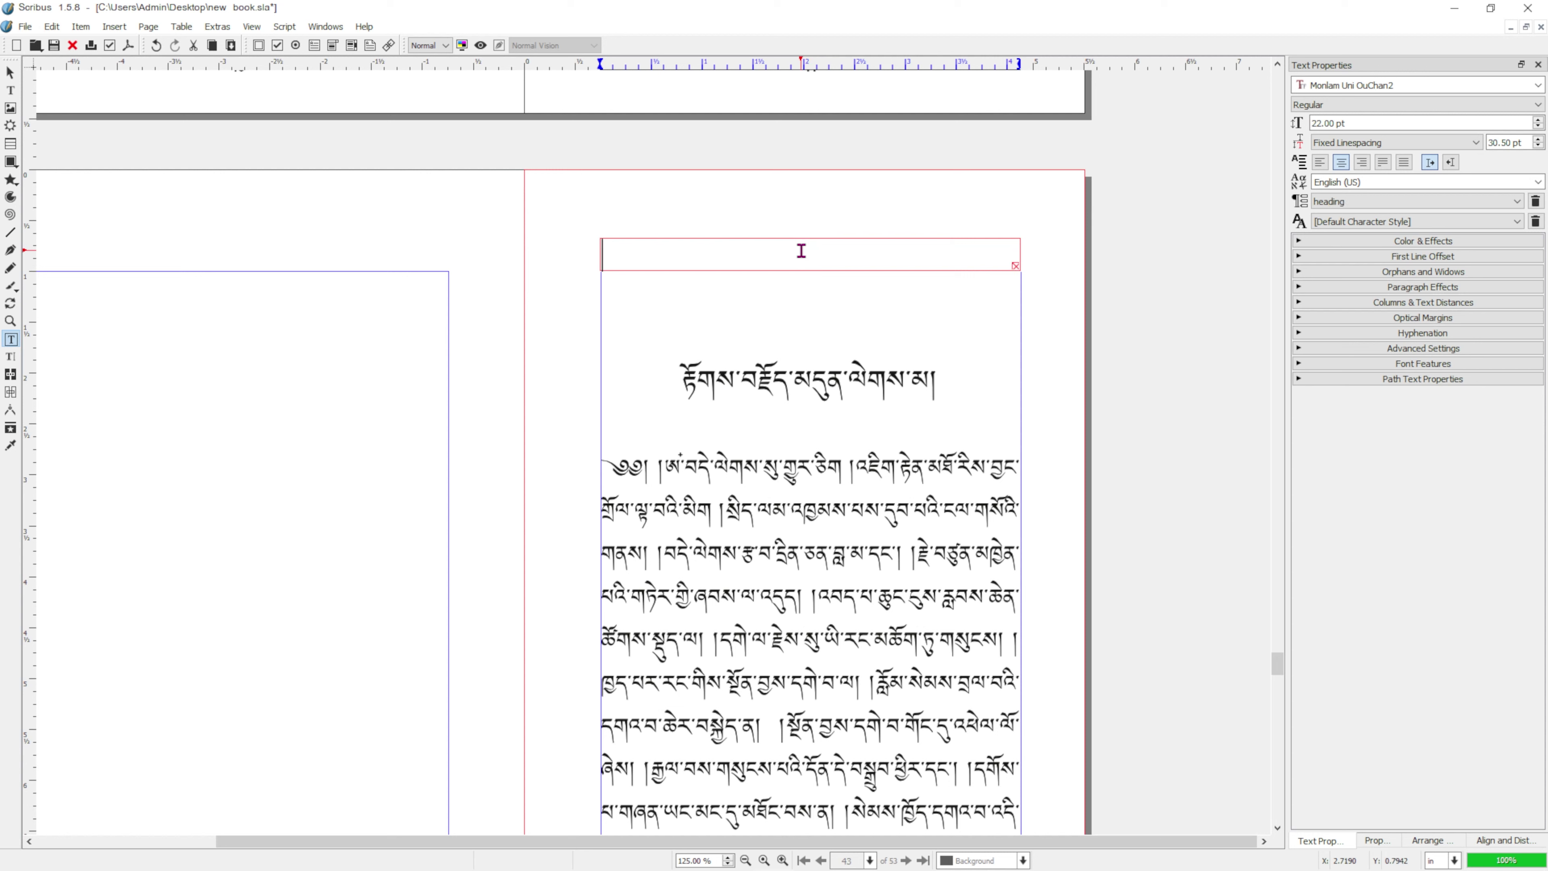
# Step: Apply the Chapter Name paragraph style to the pasted title in page 43's header frame and leave text editing
pyautogui.click(1338, 201)
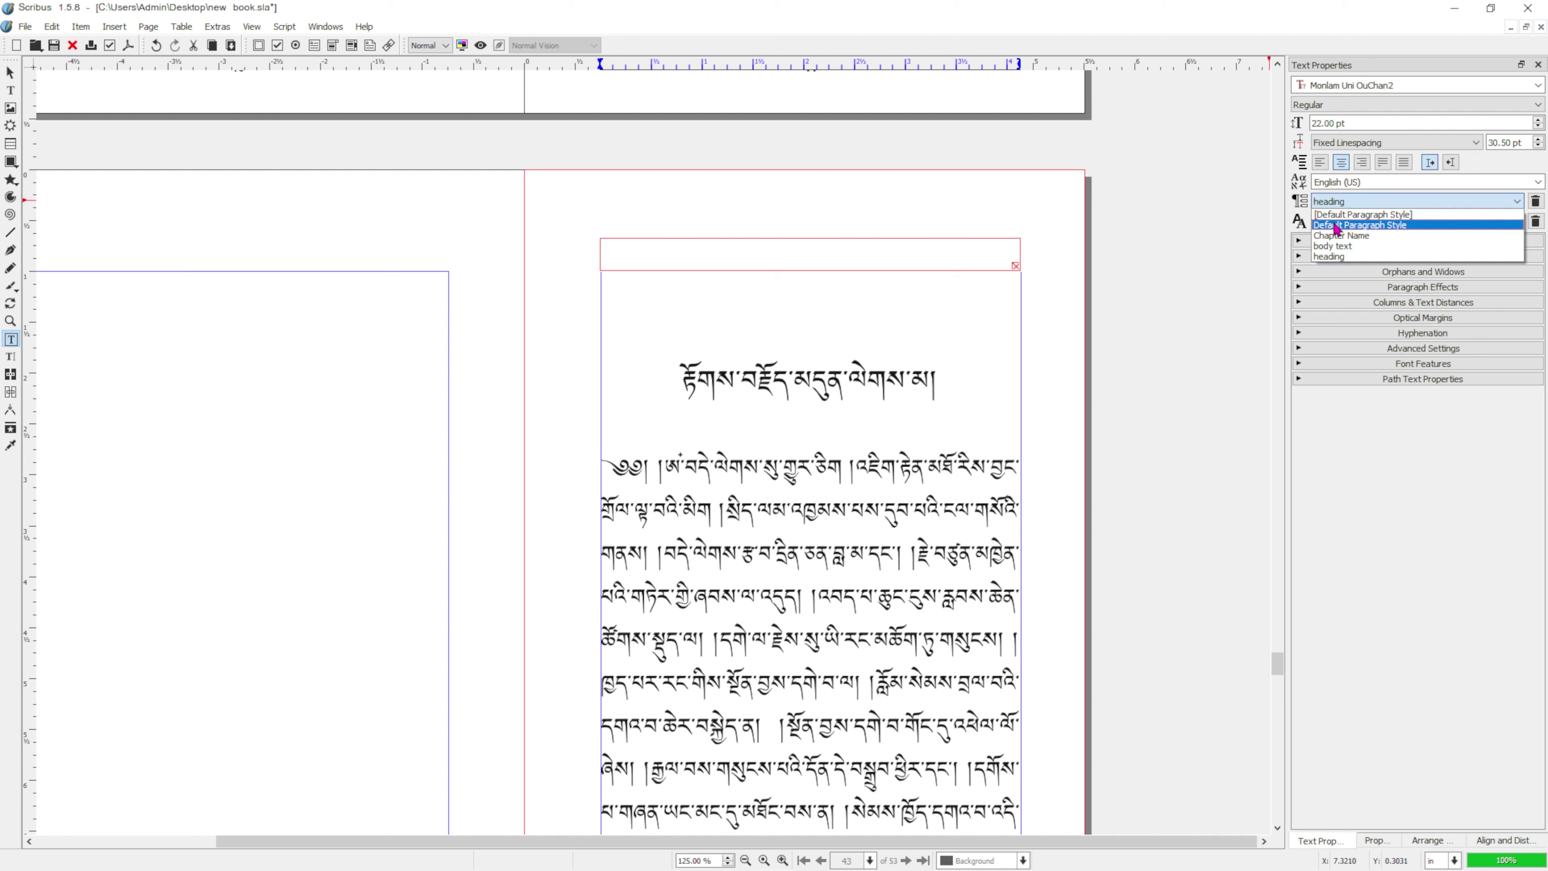
pyautogui.click(1336, 236)
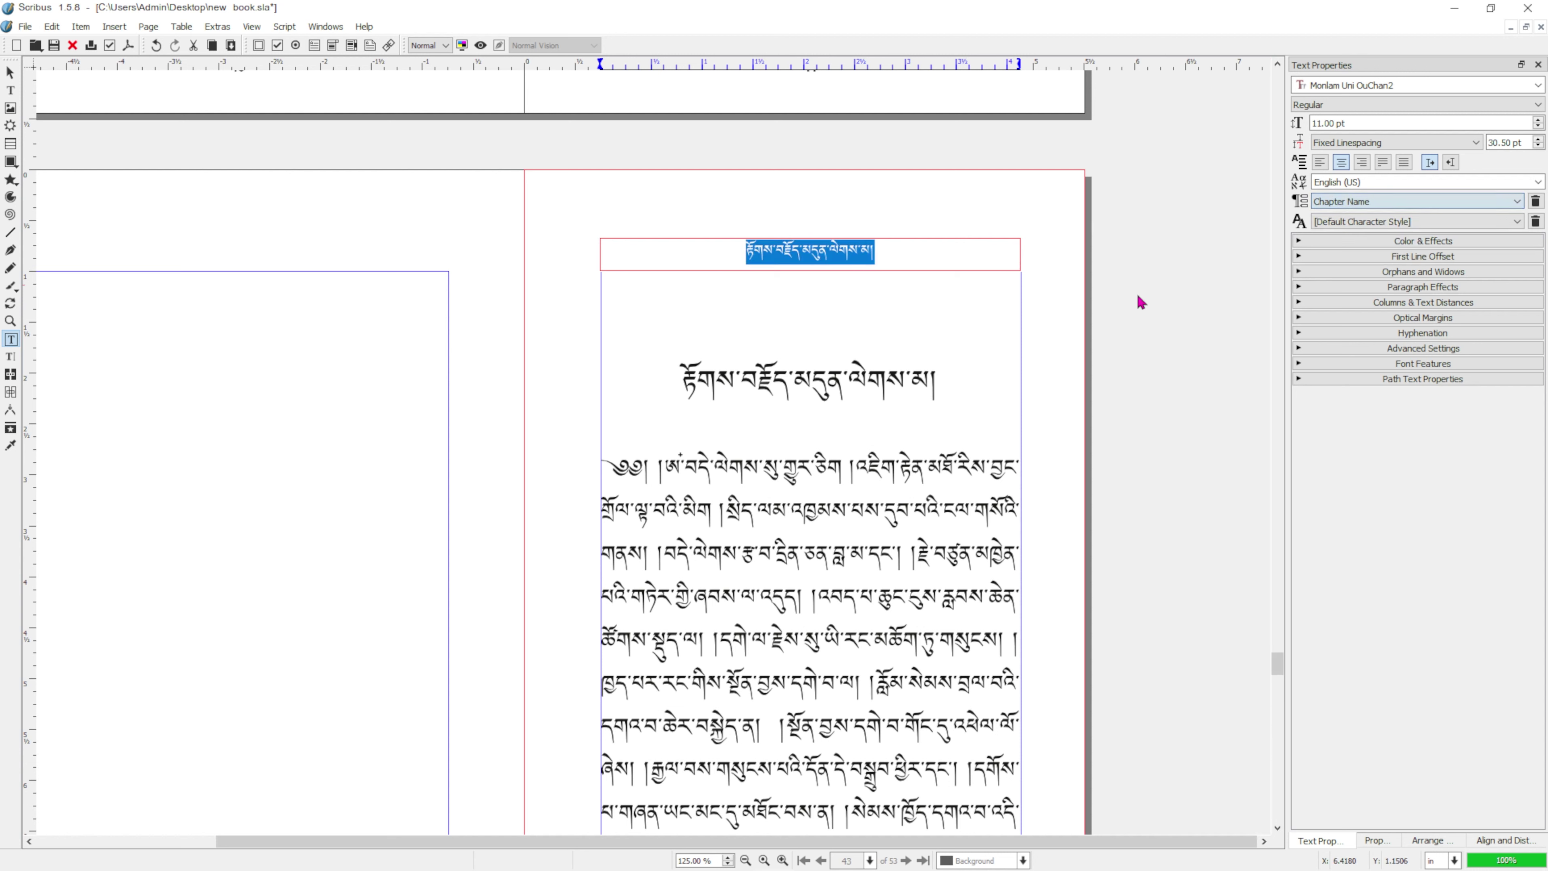
pyautogui.click(11, 75)
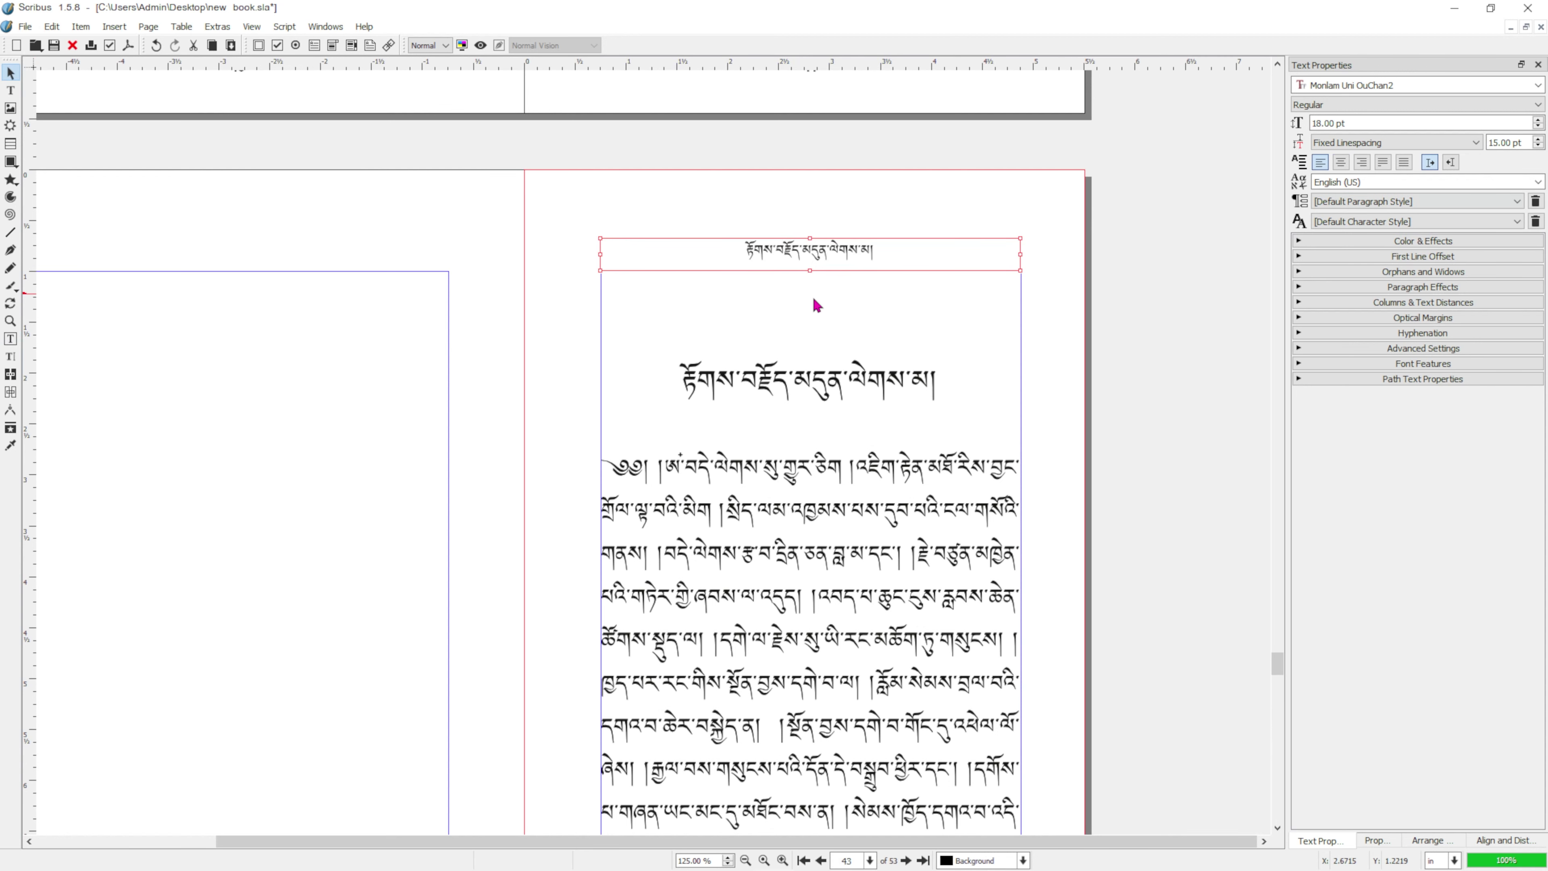
# Step: Duplicate page 43's chapter-name frame onto pages 45,47,49,51,53 using a pasted page range, and check the copy on page 53
pyautogui.click(1165, 332)
pyautogui.click(989, 258)
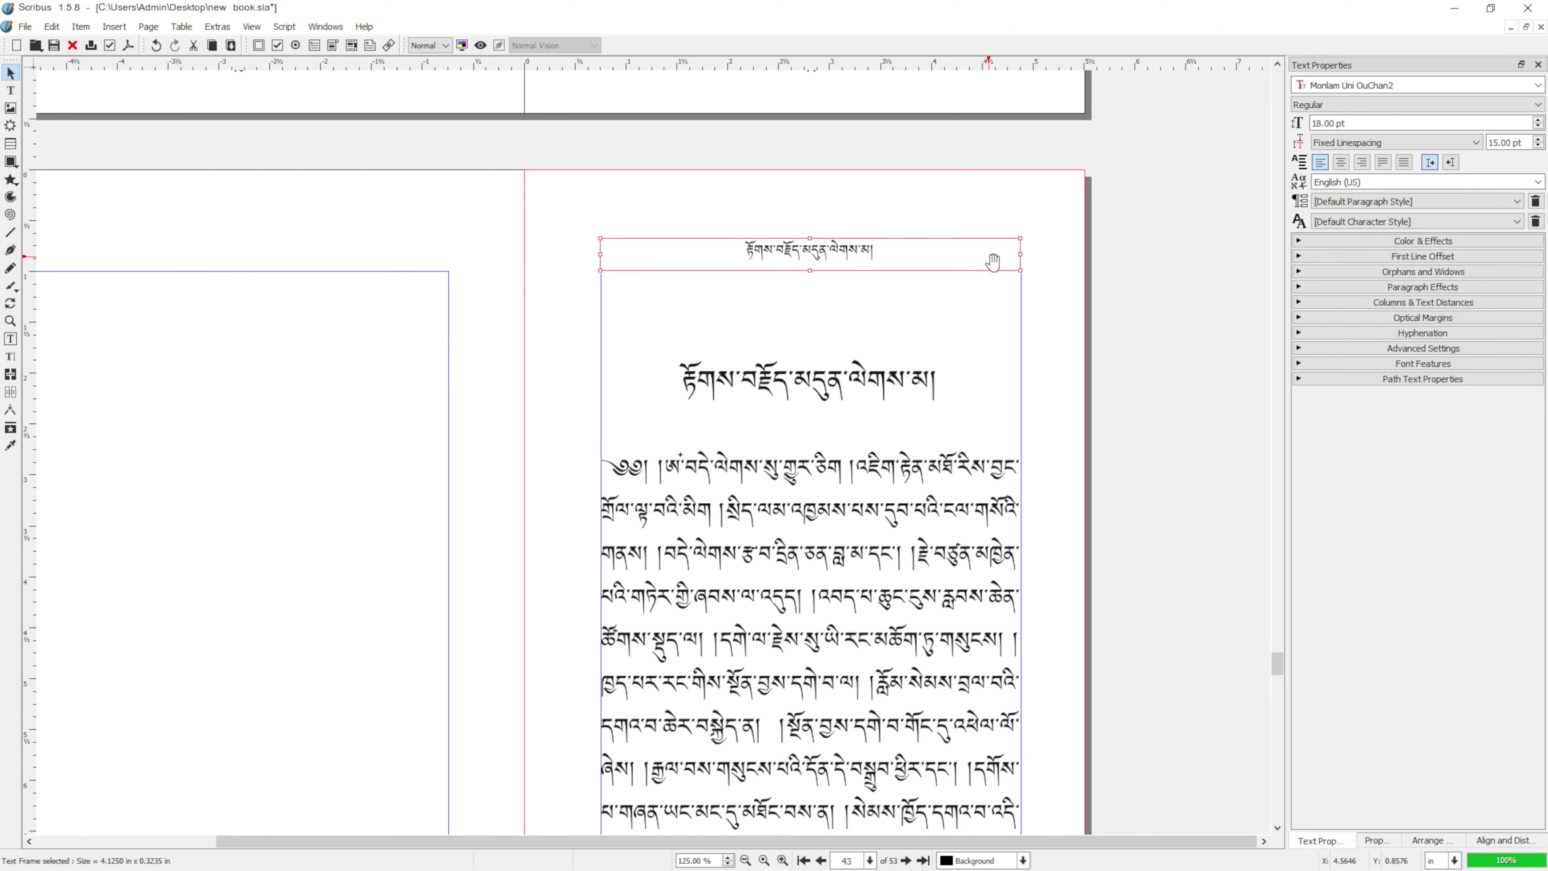
pyautogui.scroll(-5, 1012, 305)
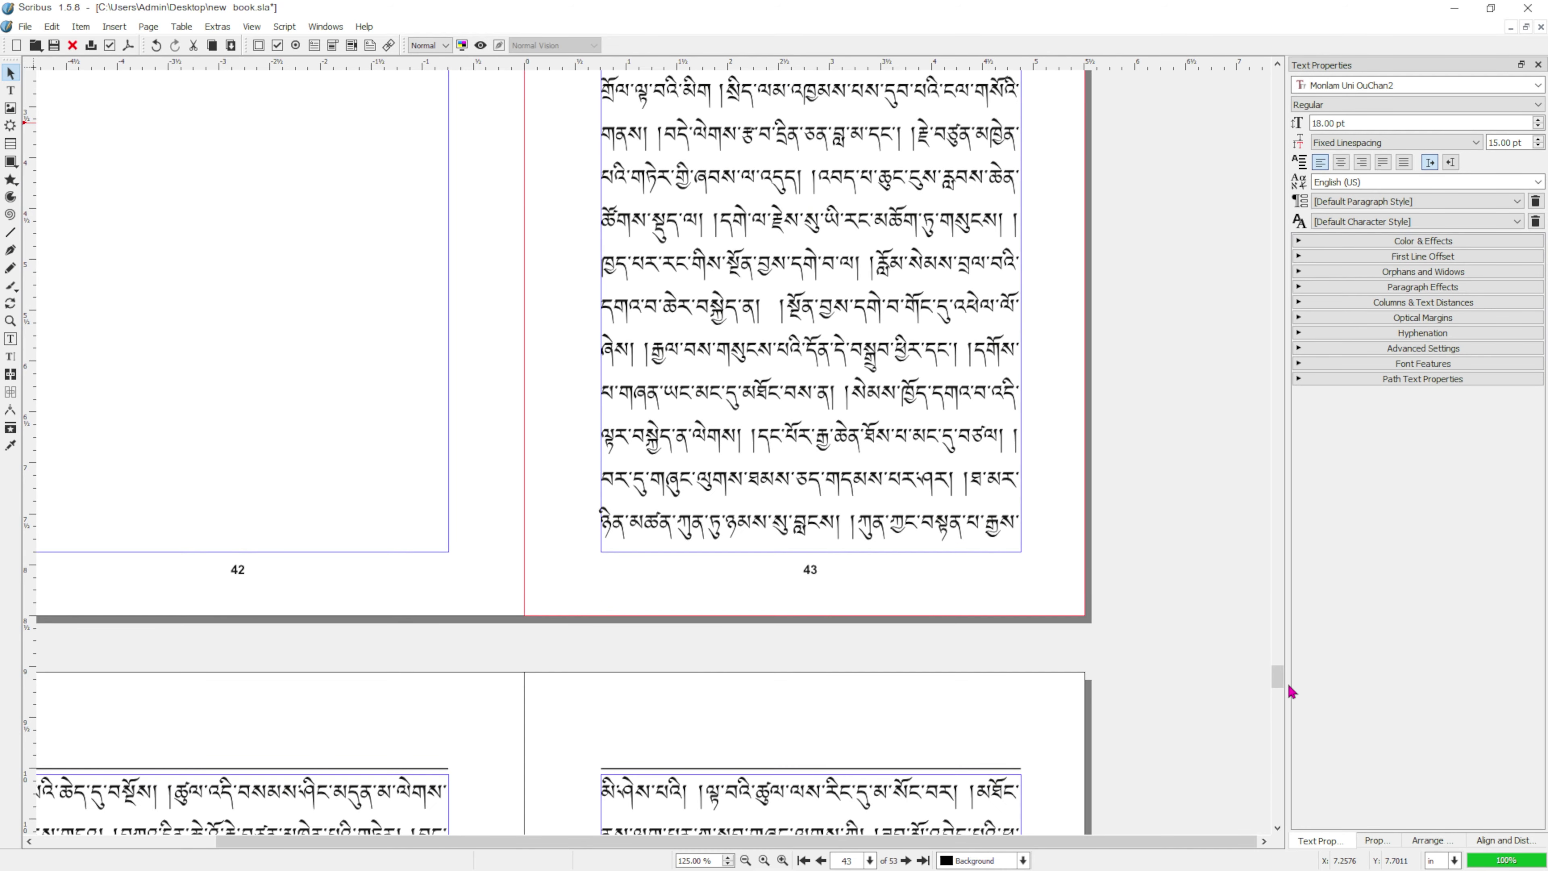
pyautogui.moveTo(1277, 677); pyautogui.dragTo(1291, 830)
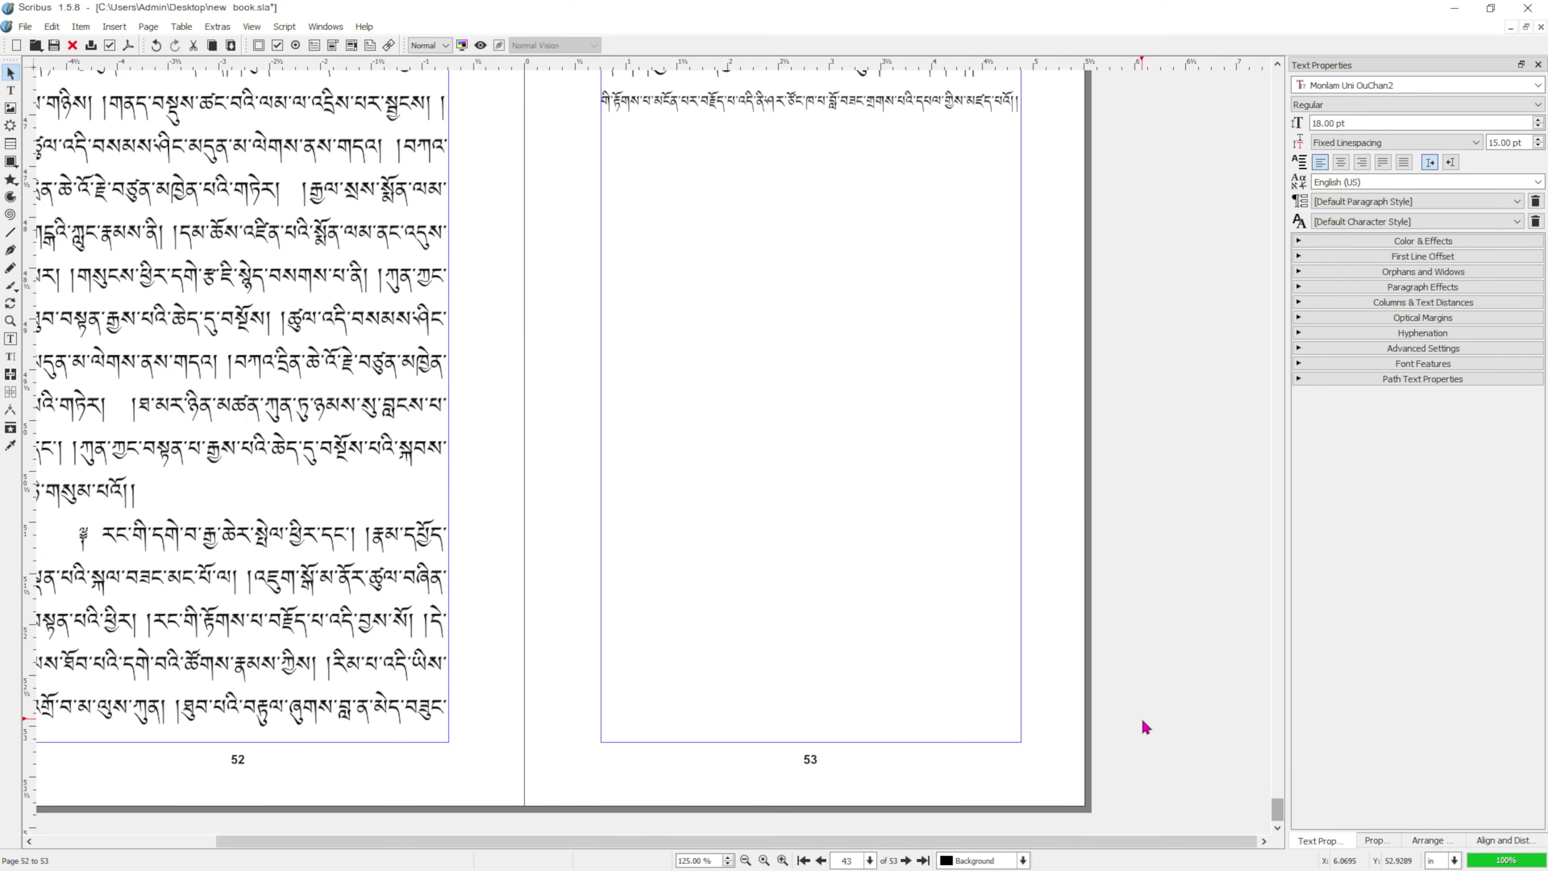
pyautogui.scroll(1, 1141, 726)
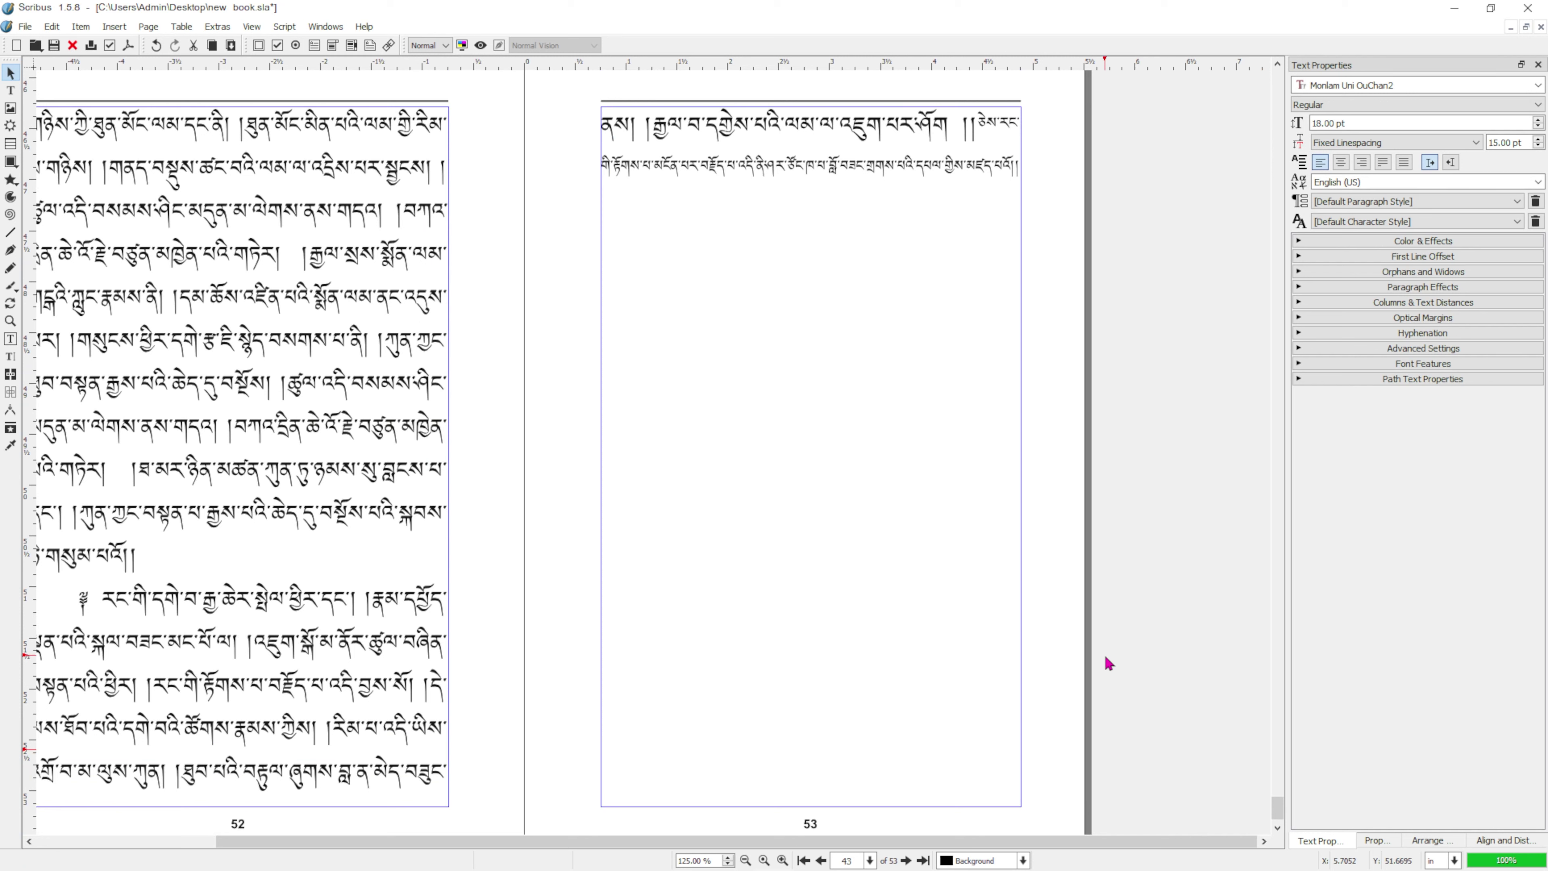
pyautogui.hotkey('ctrl', 'shift', 'd')
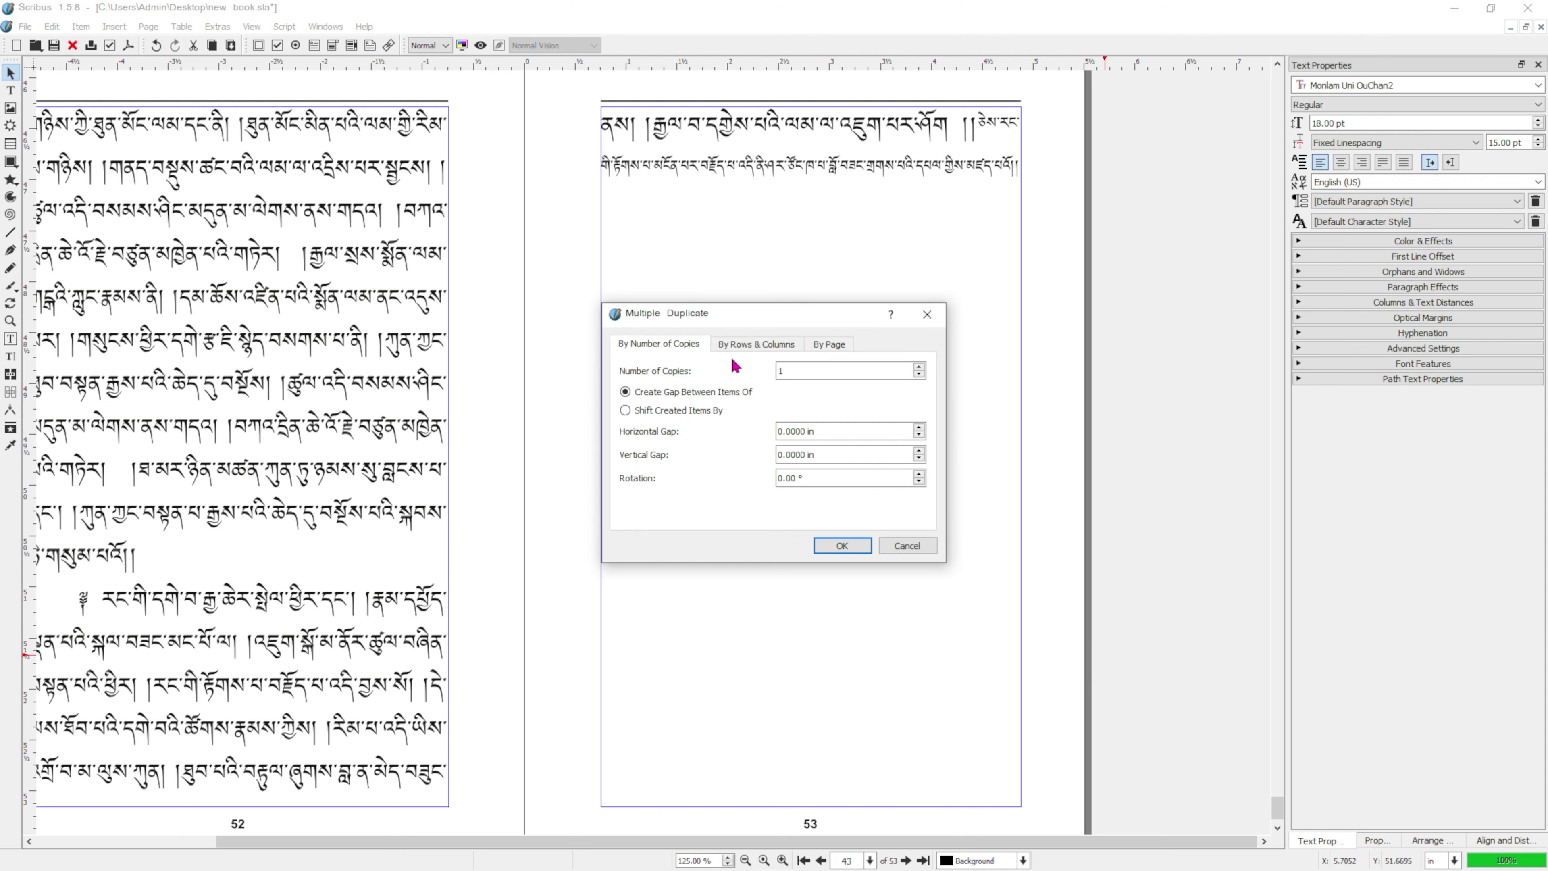
pyautogui.click(827, 345)
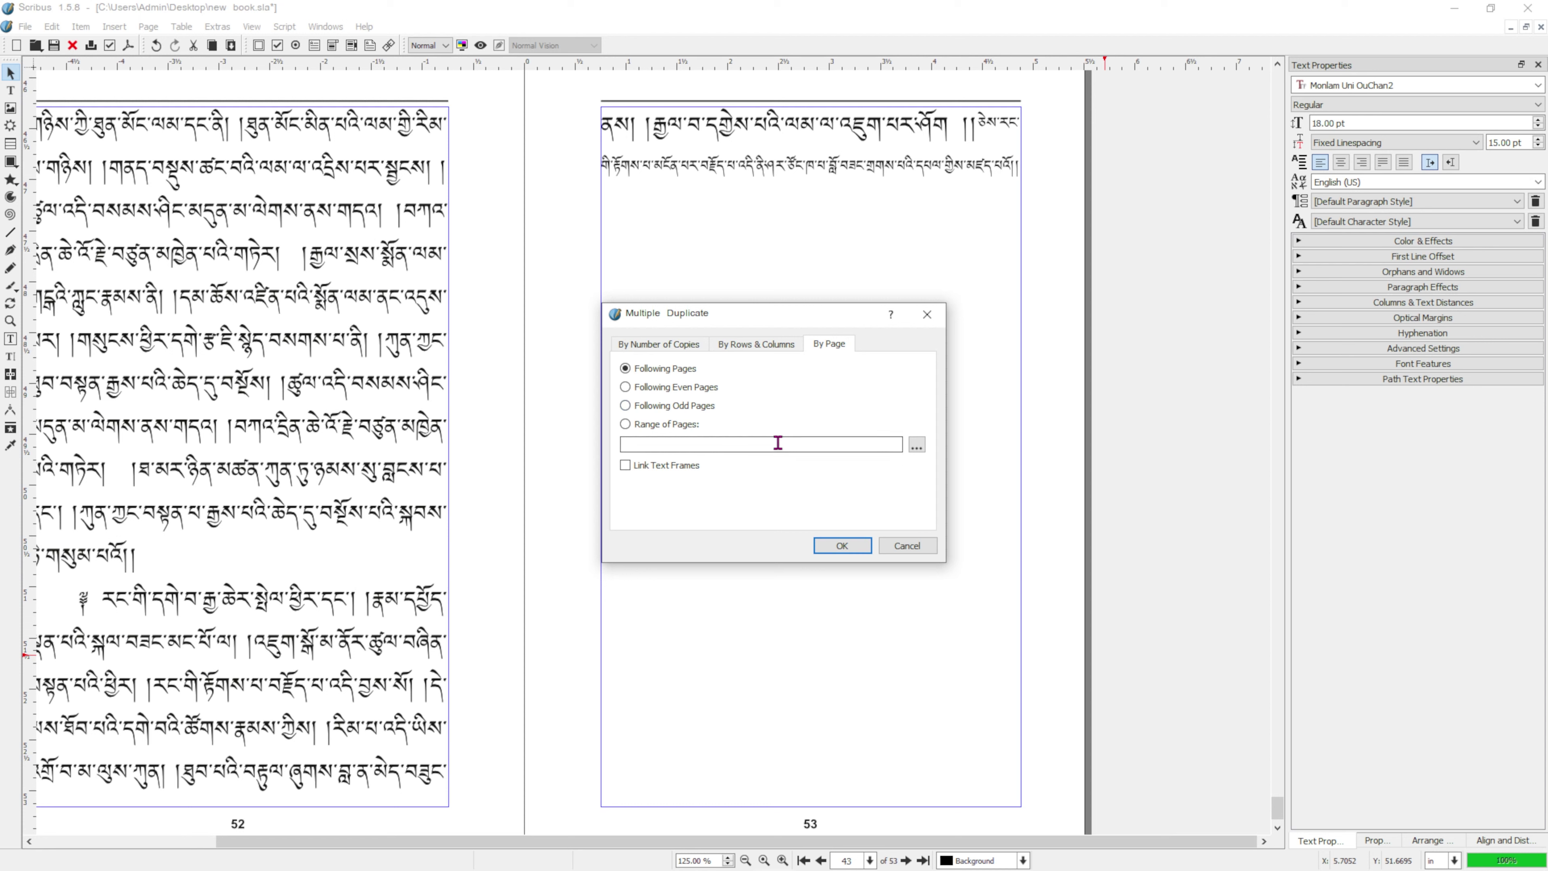
pyautogui.press('super+v')
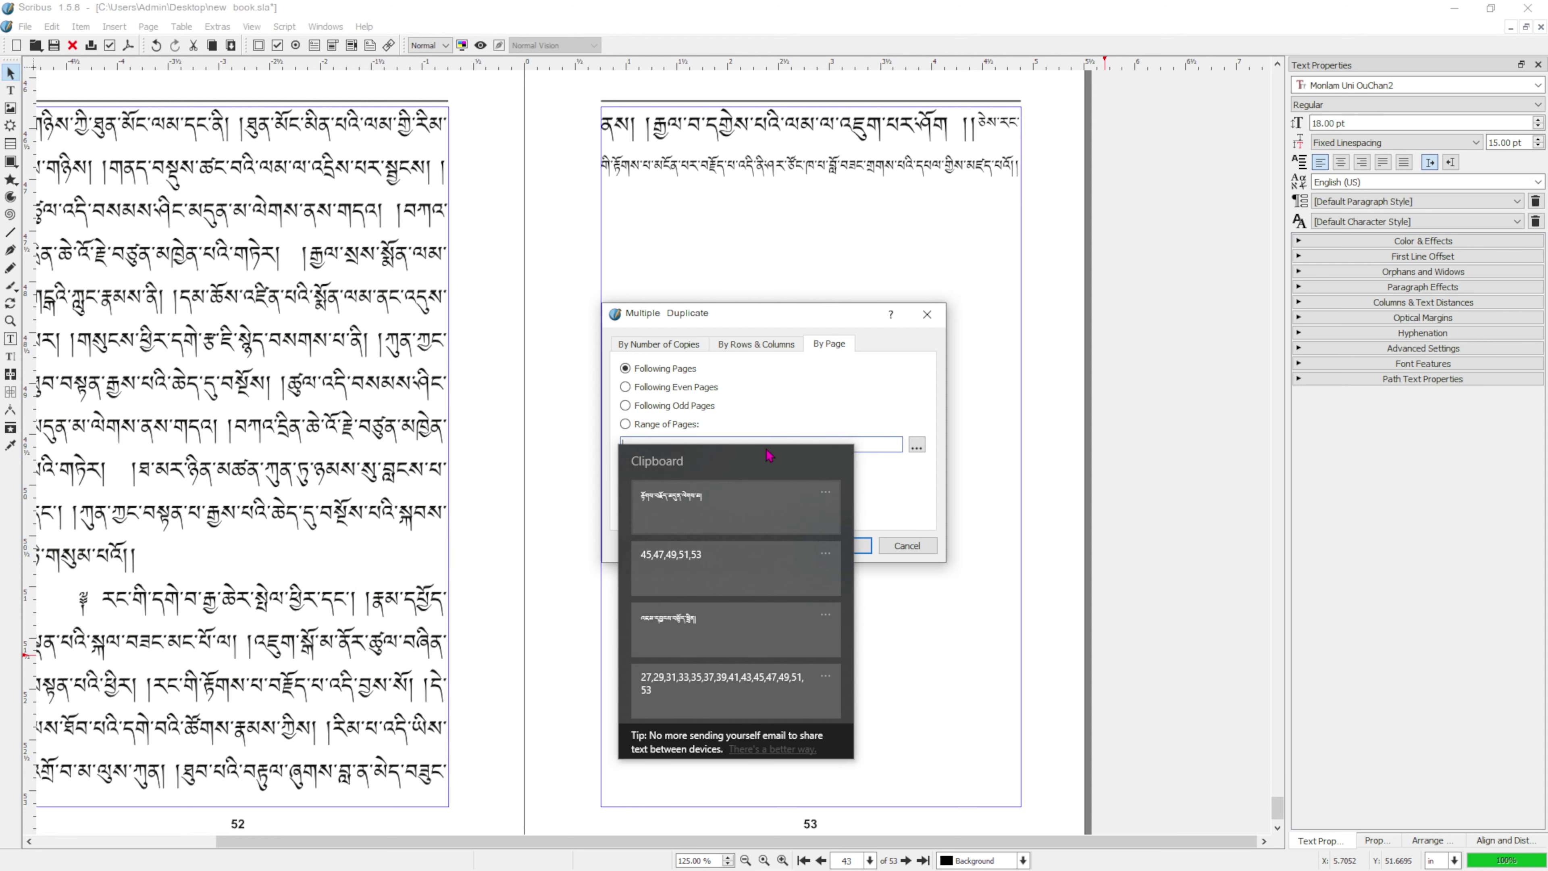
pyautogui.click(680, 569)
pyautogui.click(840, 546)
pyautogui.scroll(3, 843, 553)
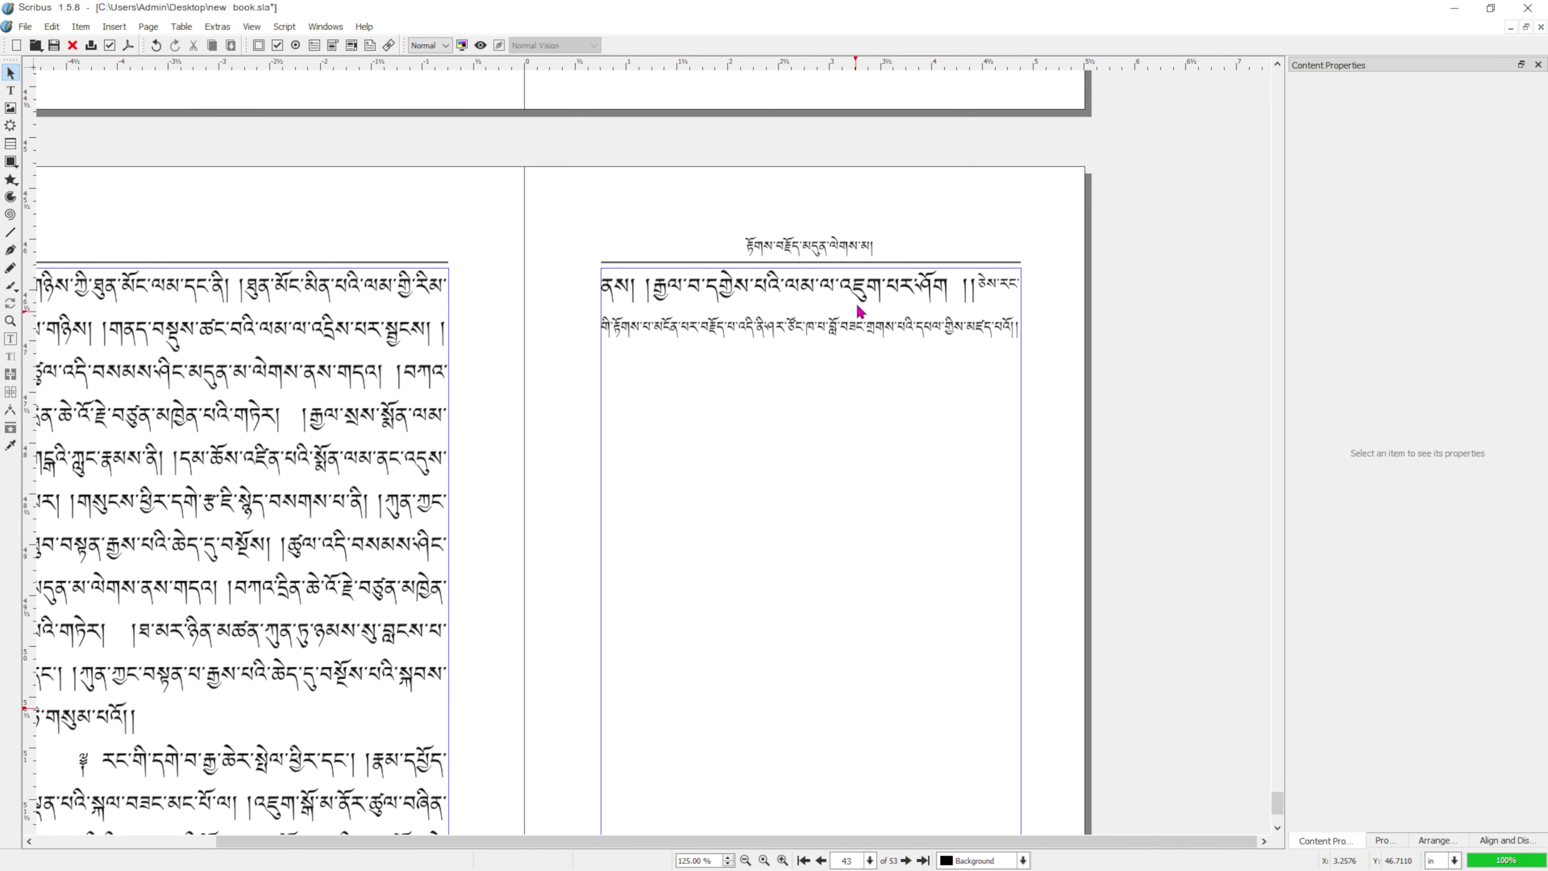
pyautogui.click(880, 245)
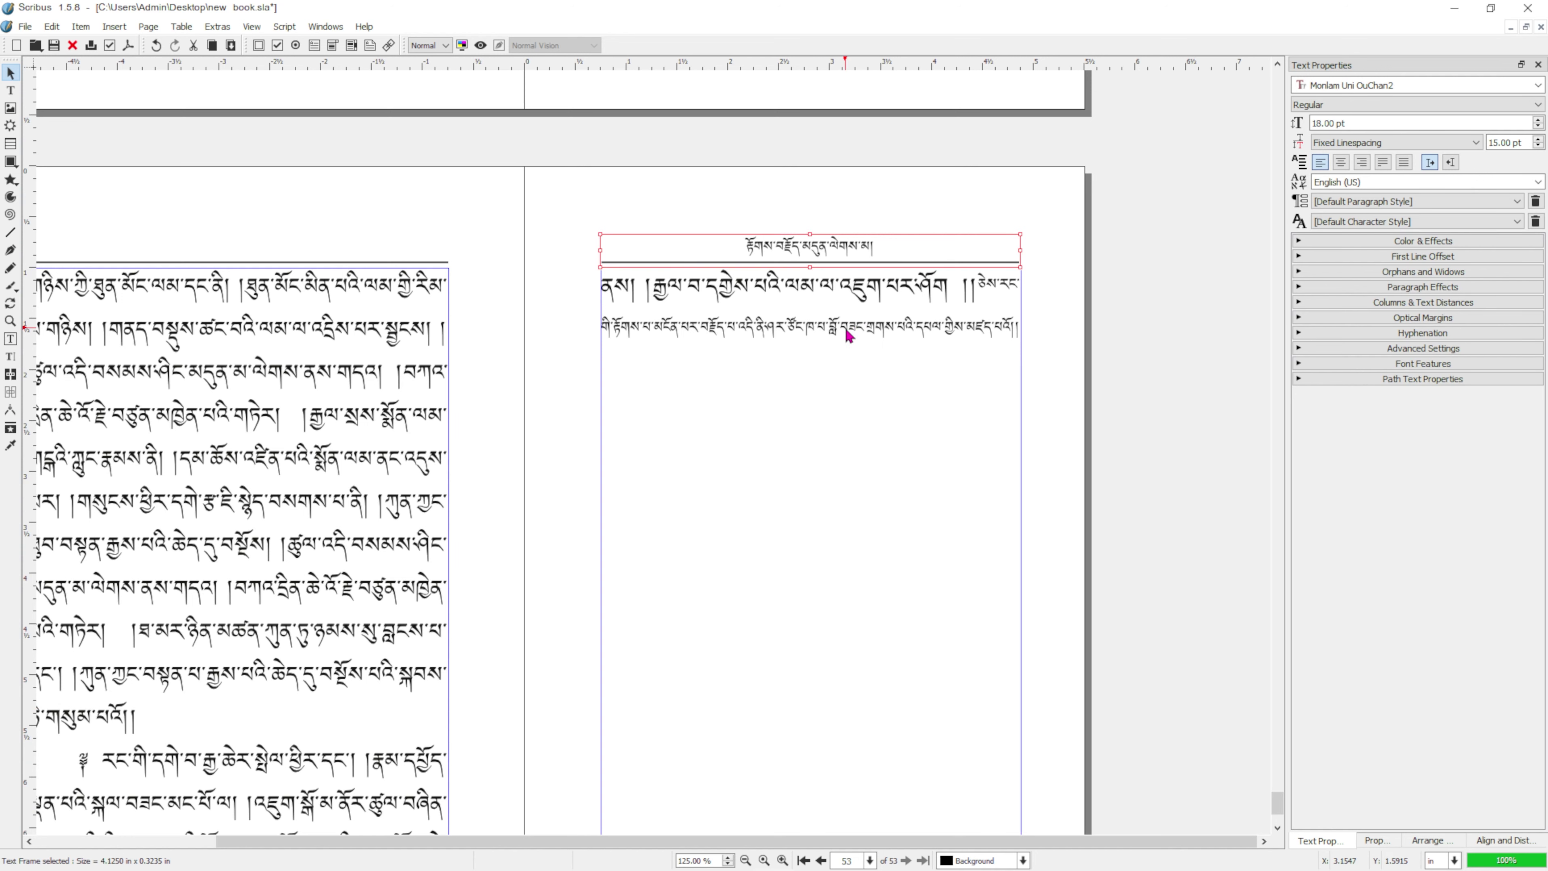
pyautogui.scroll(2, 847, 337)
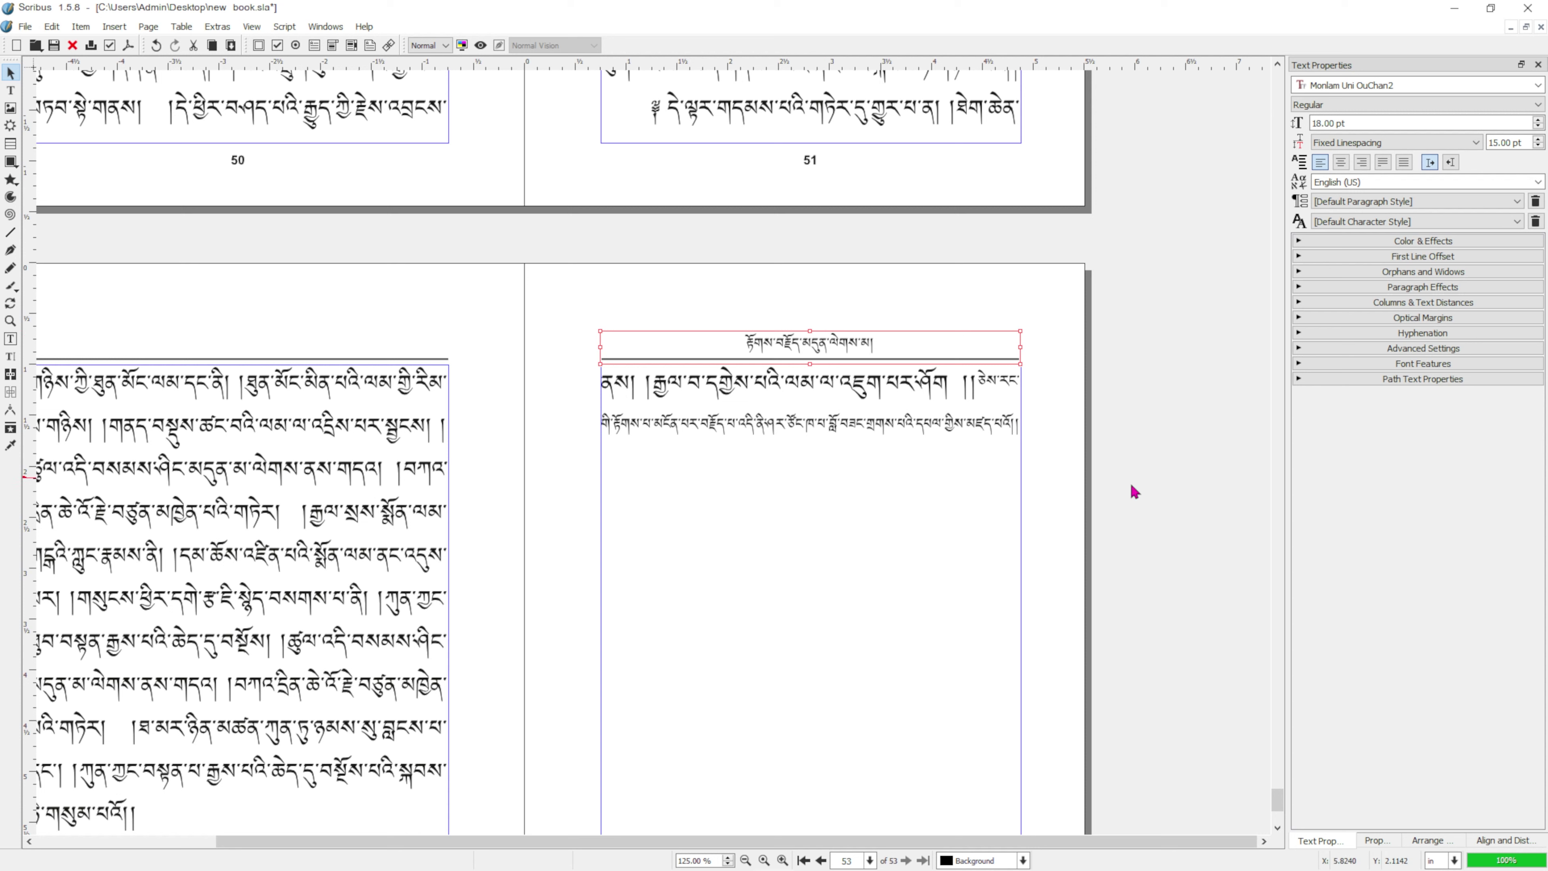
# Step: Enlarge the document pages list in Arrange Pages and open the Normal Left master page for editing
pyautogui.click(1439, 847)
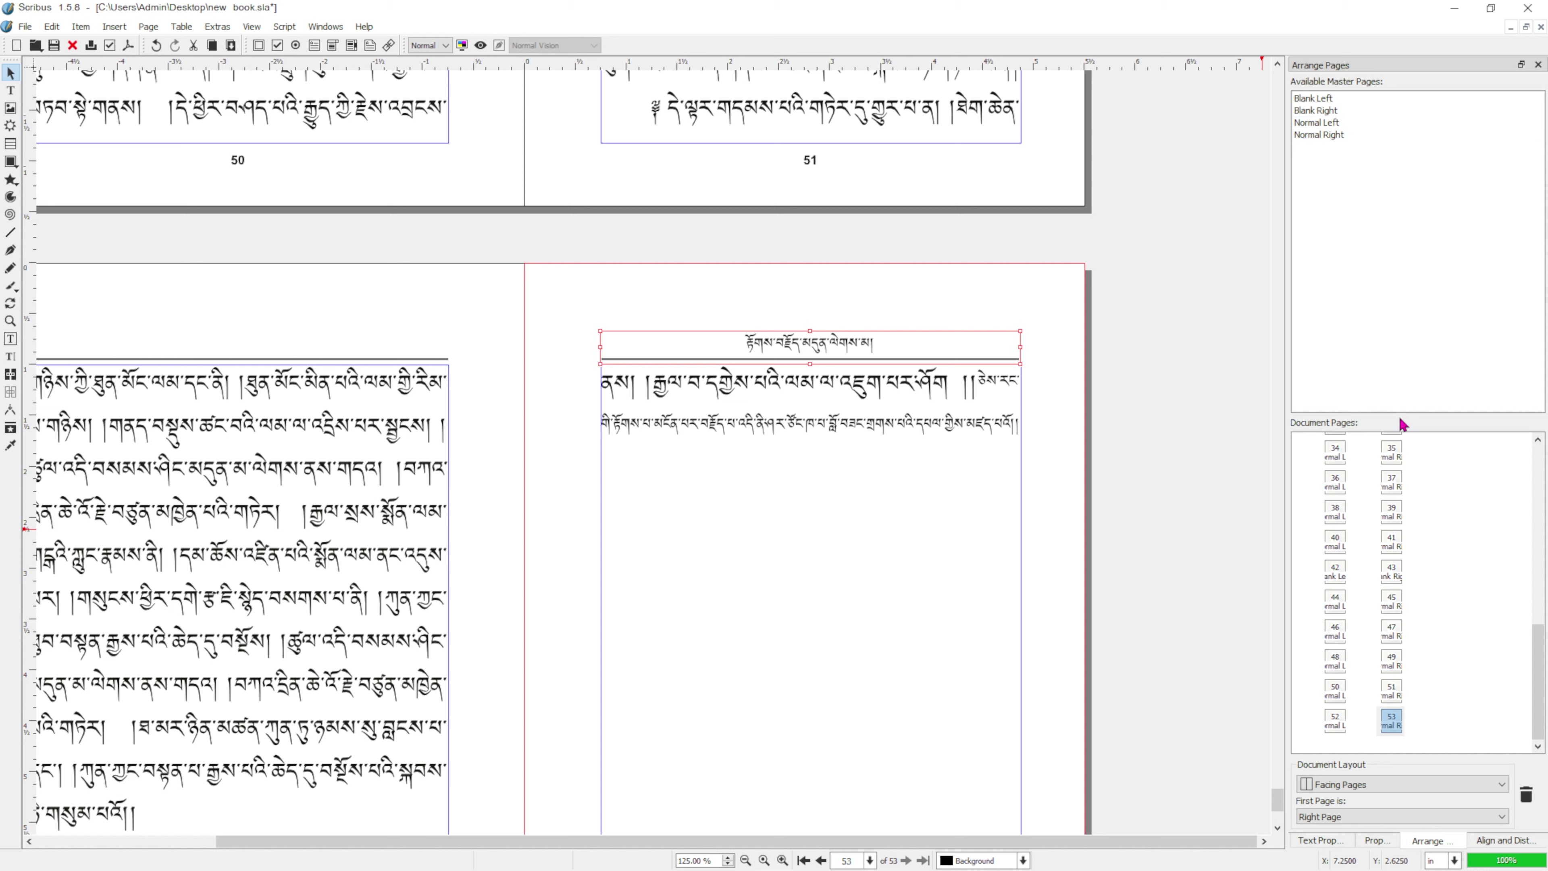
pyautogui.moveTo(1400, 421); pyautogui.dragTo(1364, 180)
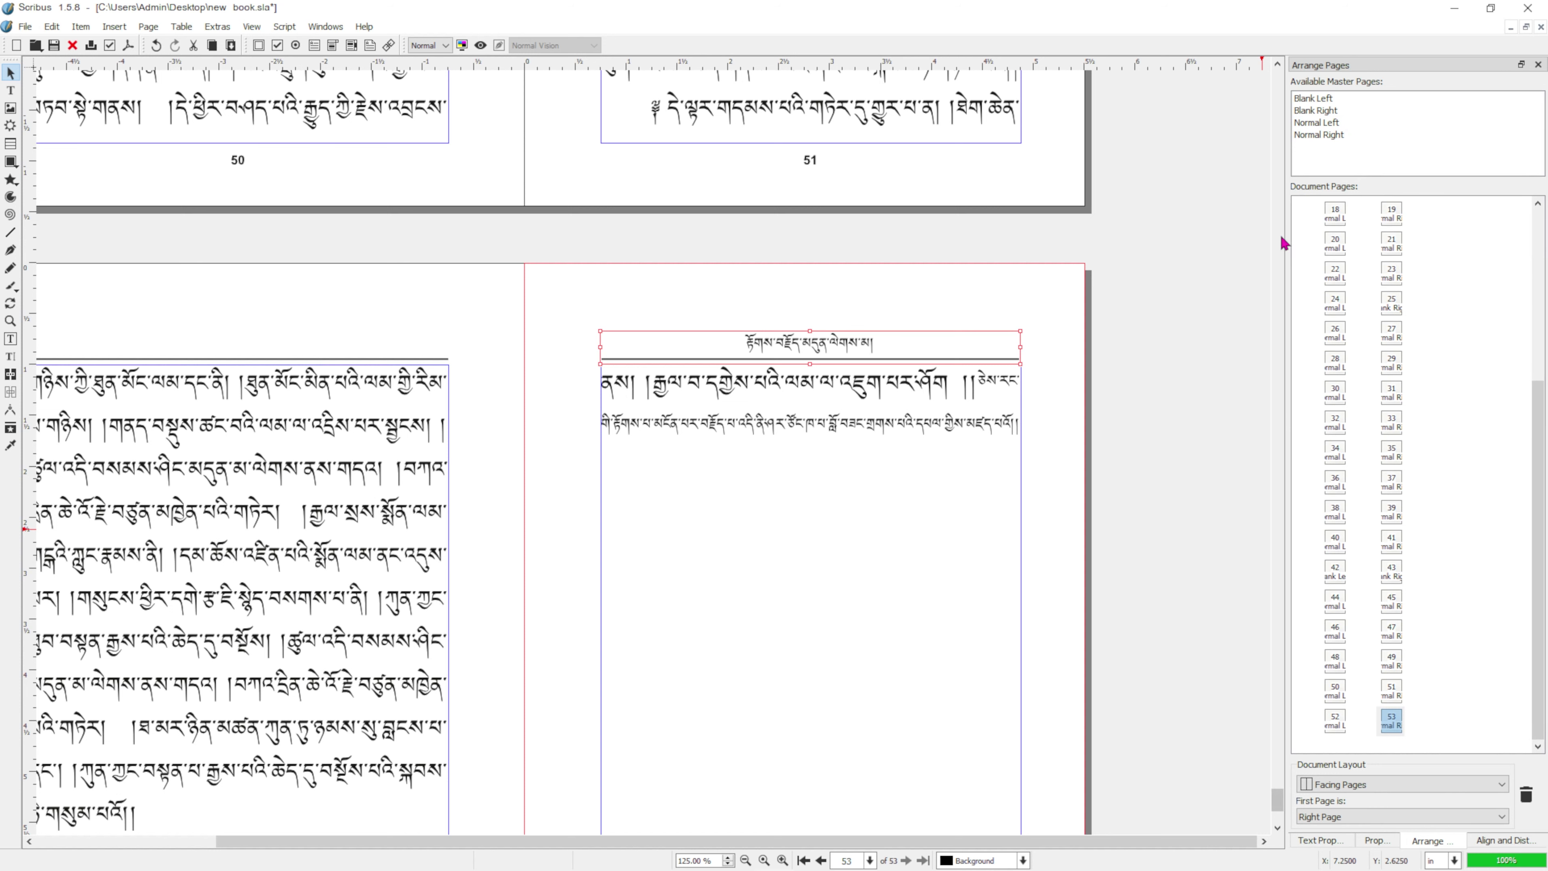
pyautogui.doubleClick(1324, 125)
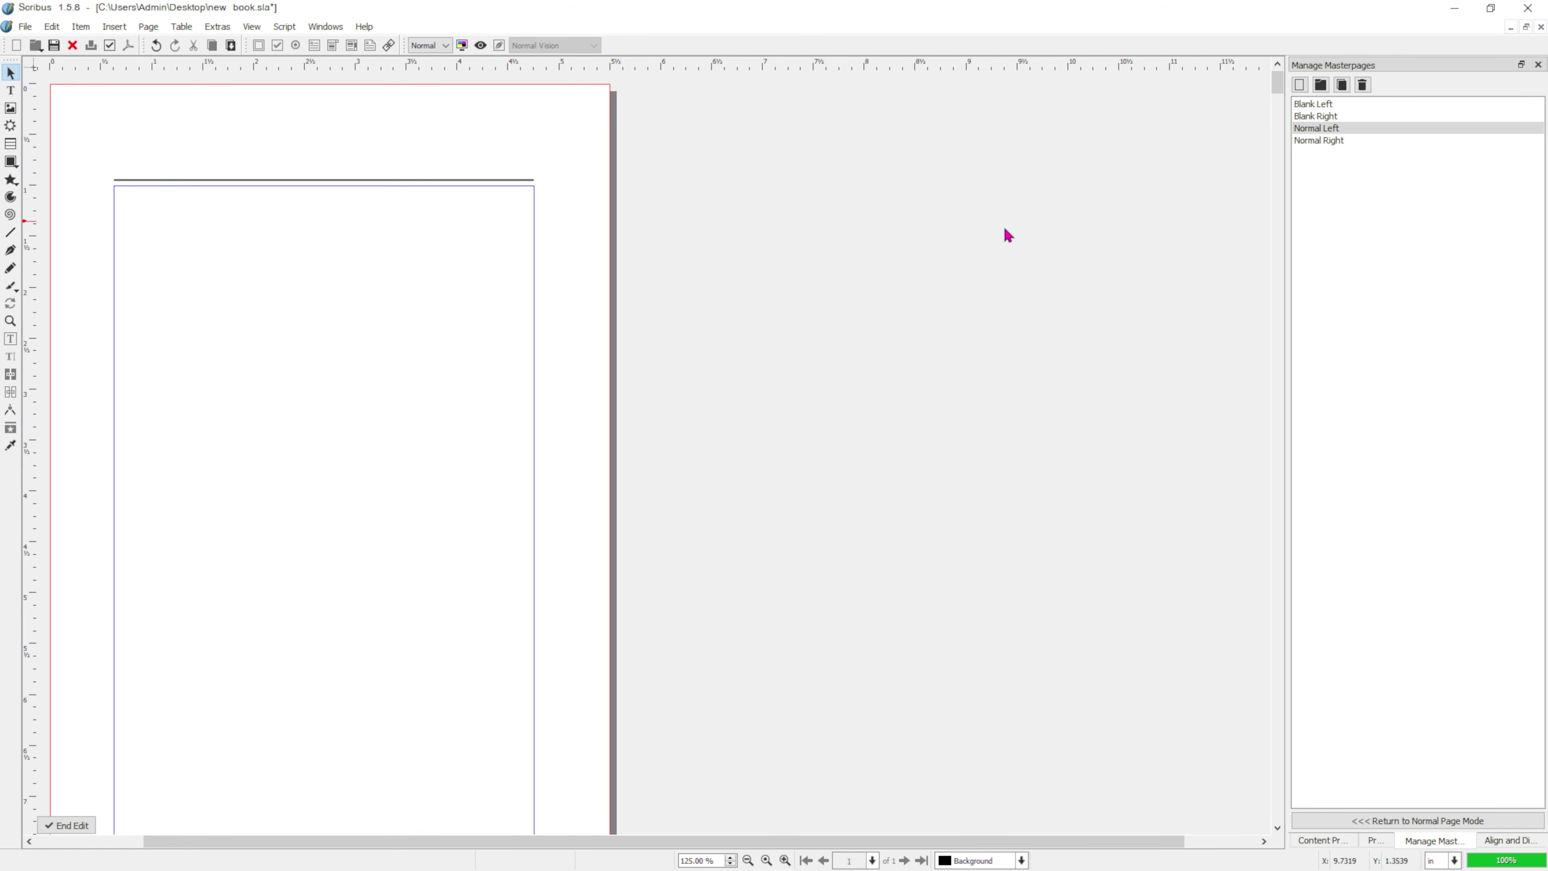